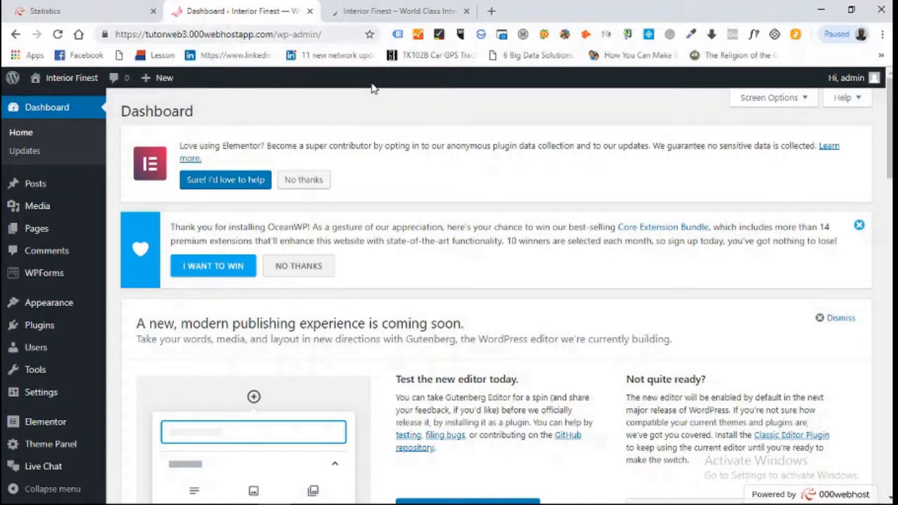
Step: Check the Interior Finest live home page, and open the page for adding new plugins from the dashboard
left_click(414, 13)
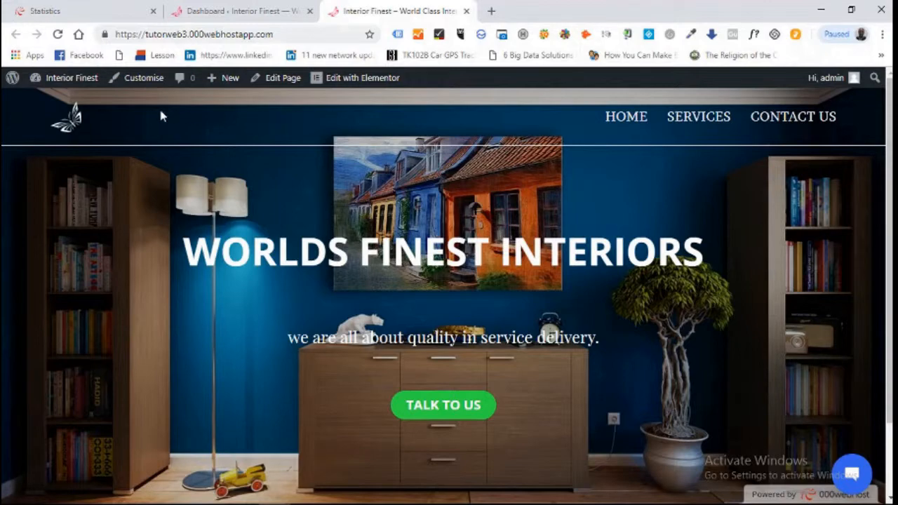
left_click(229, 9)
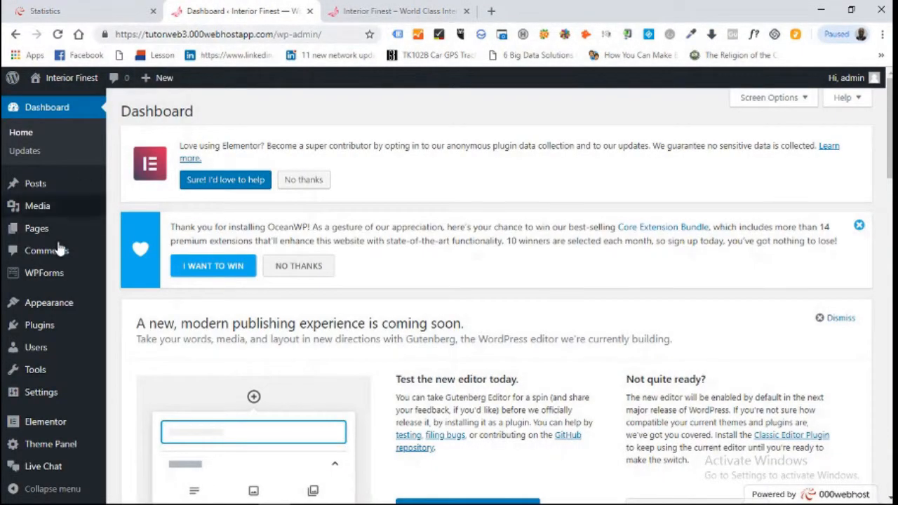
mouse_move(56, 330)
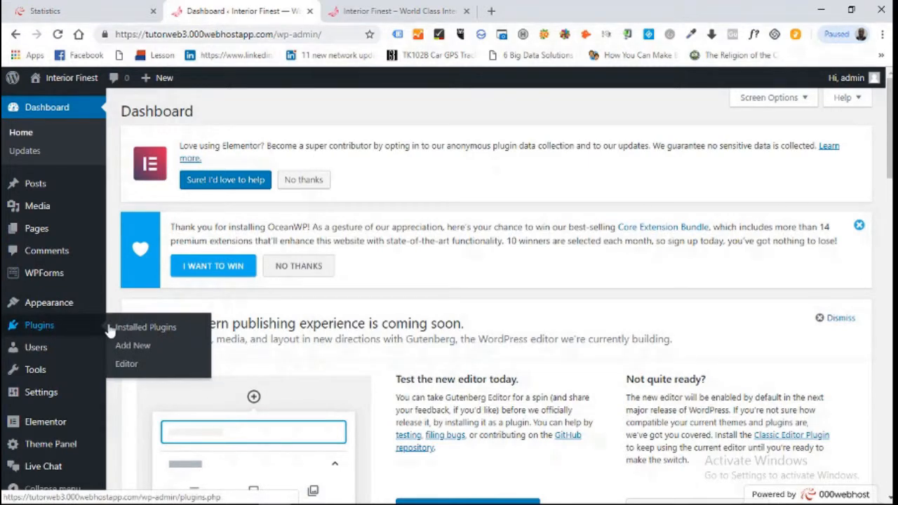
left_click(133, 345)
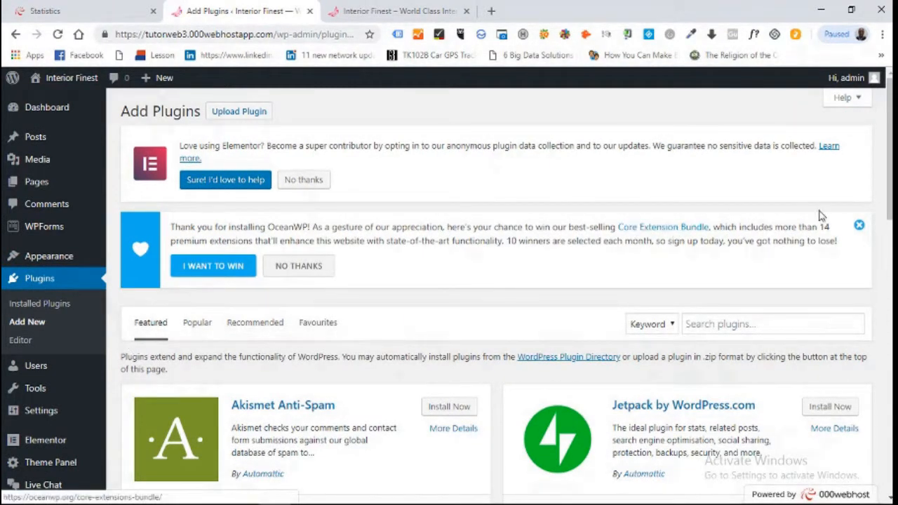
Step: Search the plugin directory for woocommerce
scroll(751, 217, "down", 1)
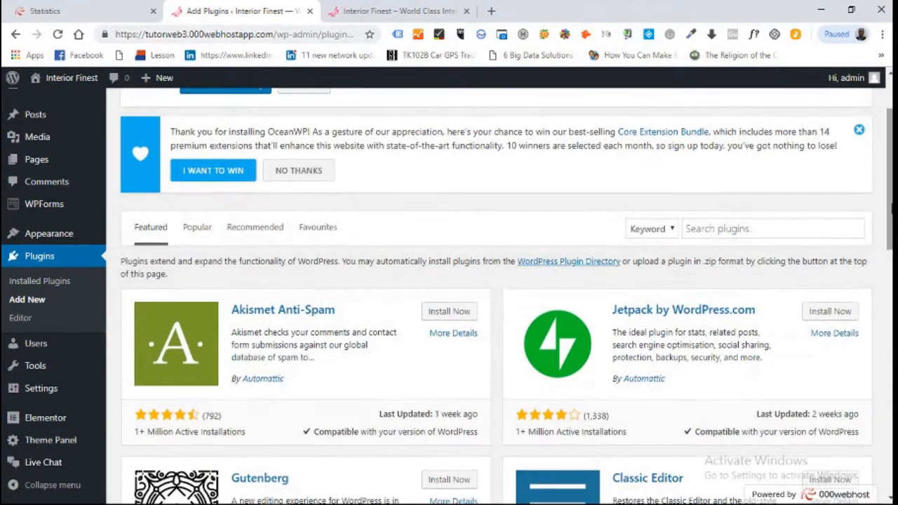
left_click(737, 229)
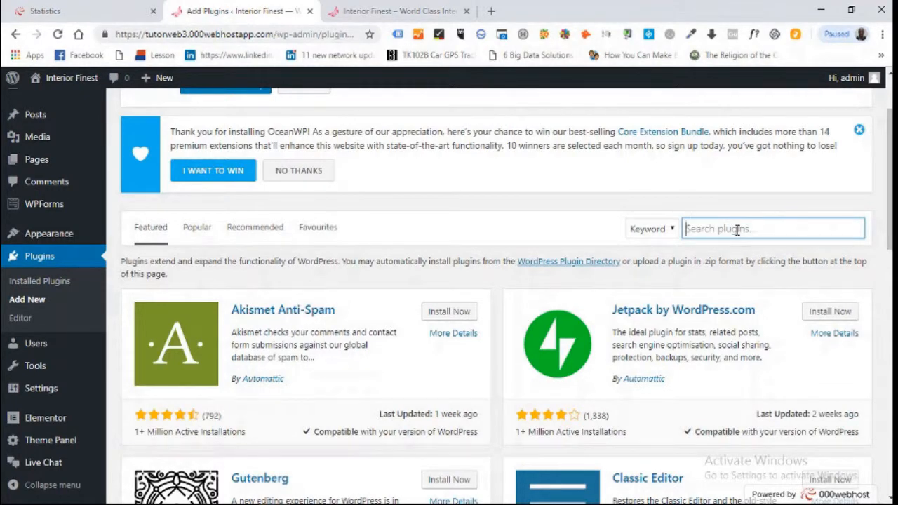
type("woocomm")
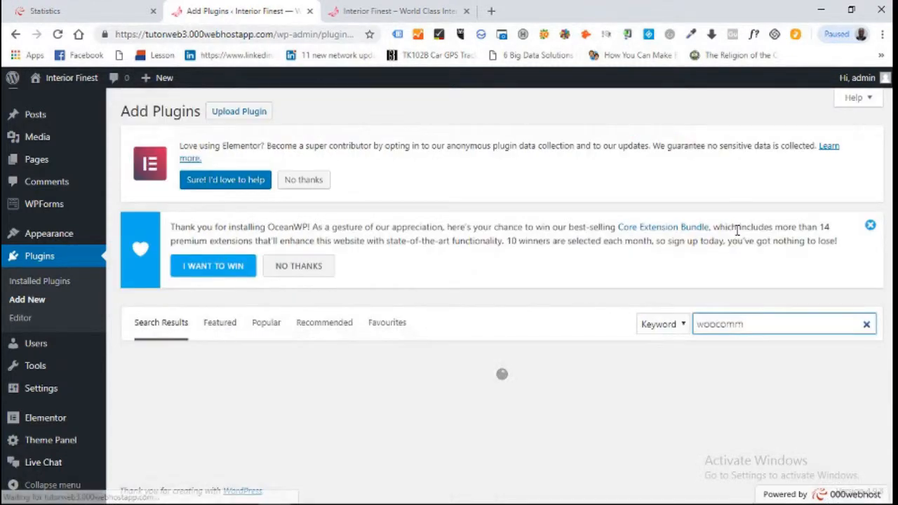
type("er")
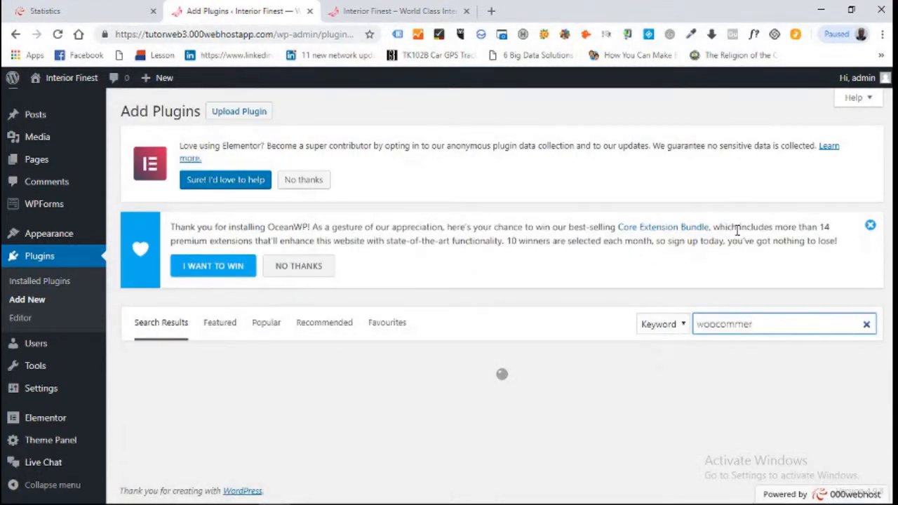
type("ce")
Step: Install and activate the WooCommerce plugin by Automattic
scroll(737, 231, "down", 2)
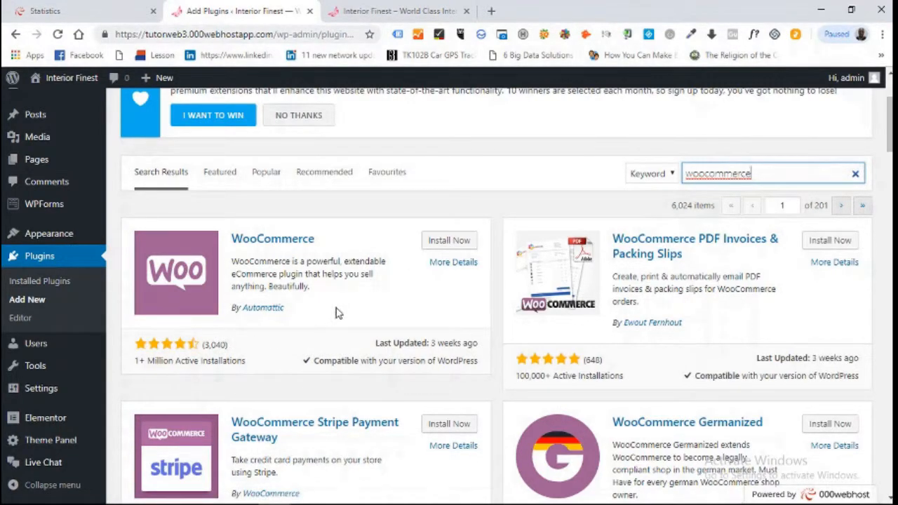
left_click(453, 247)
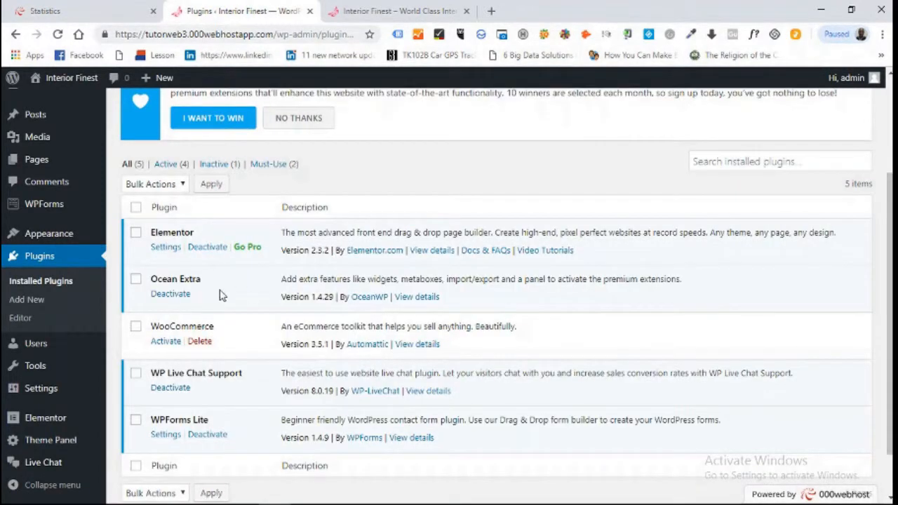
left_click(167, 344)
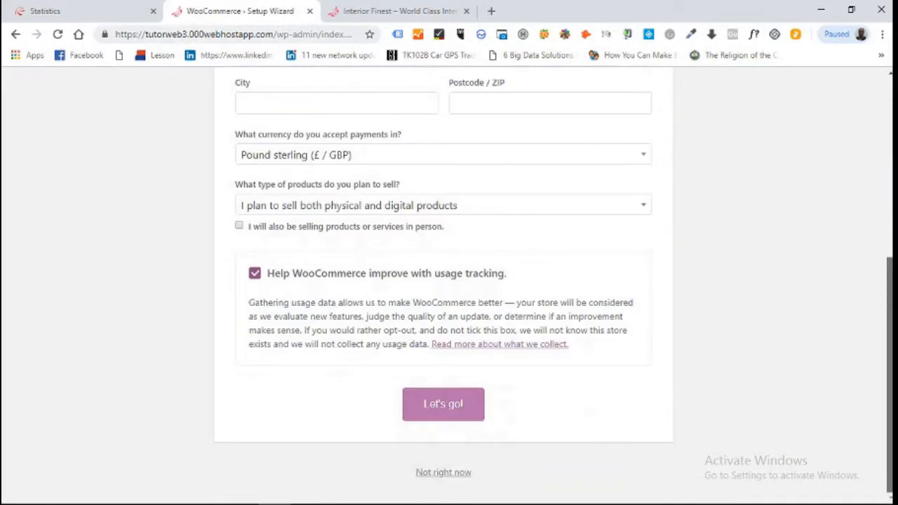
Step: Enter the store's street address in the first address line of the WooCommerce store setup
scroll(444, 284, "up", 2)
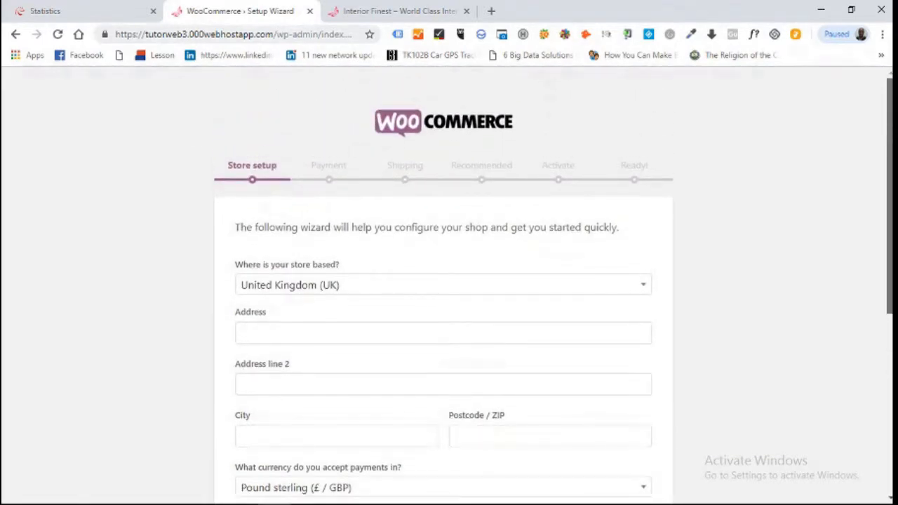
scroll(444, 285, "down", 1)
scroll(443, 285, "up", 1)
scroll(443, 285, "down", 1)
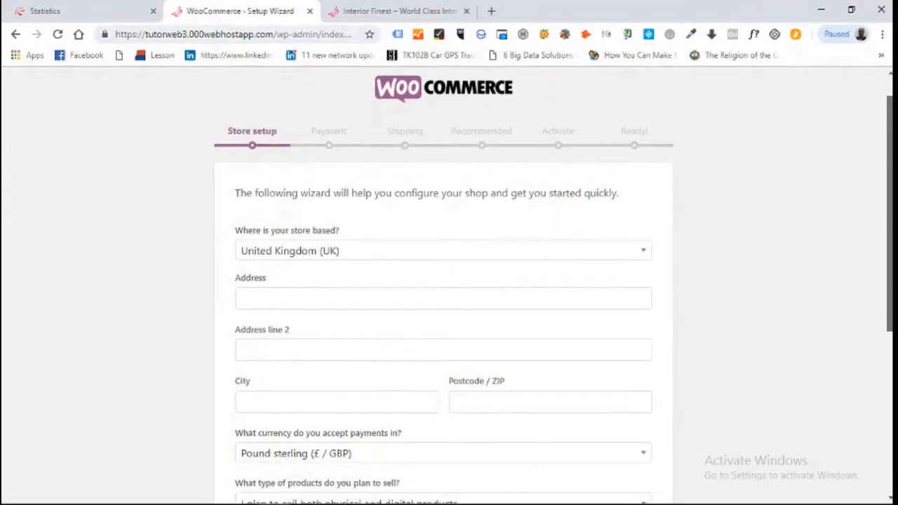
scroll(443, 285, "down", 1)
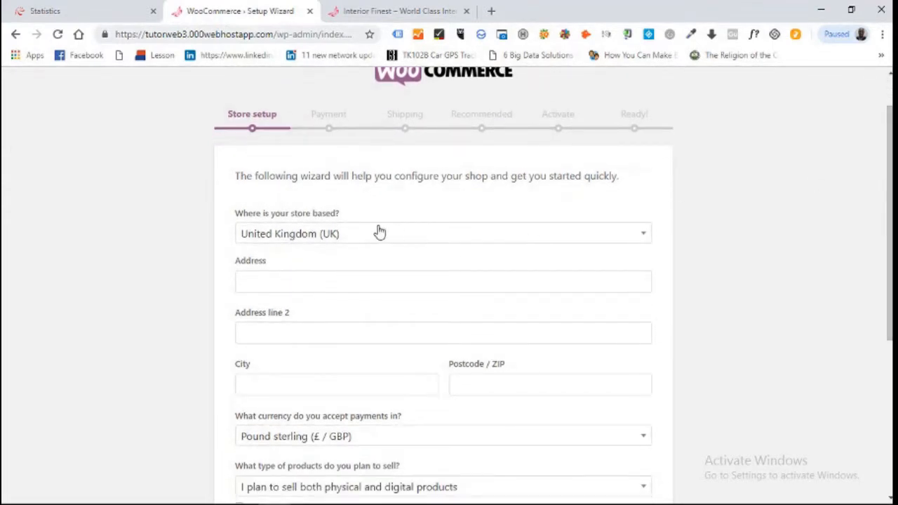
left_click(344, 286)
type("s")
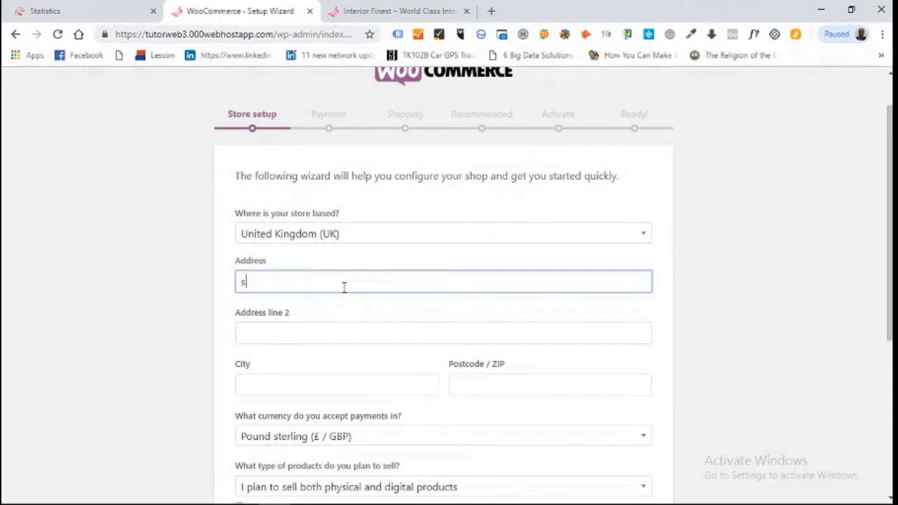
type("tamford")
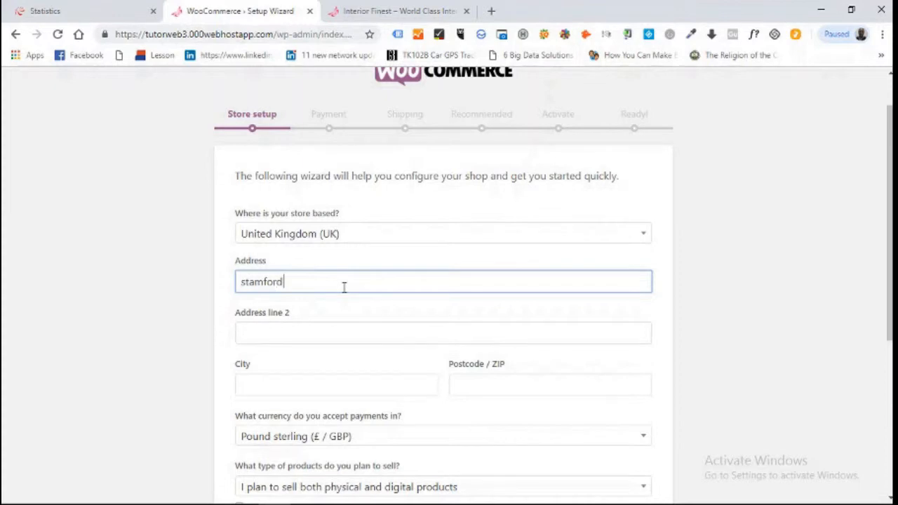
type(" bridge london")
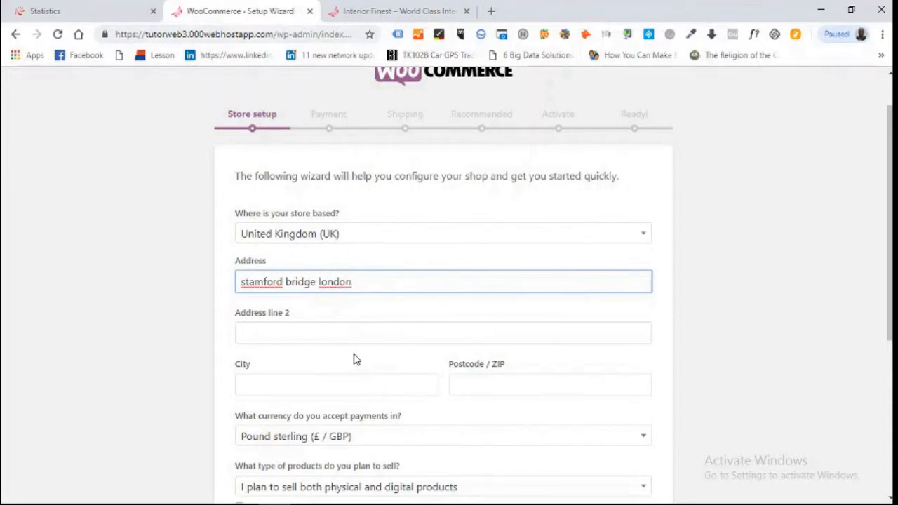
Step: Fill in the store's city and postcode in the store setup
left_click(310, 382)
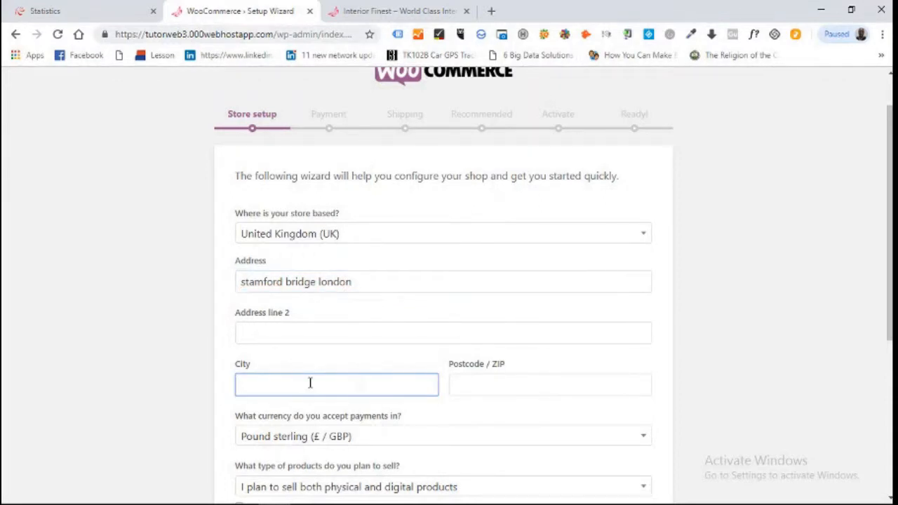
type("London")
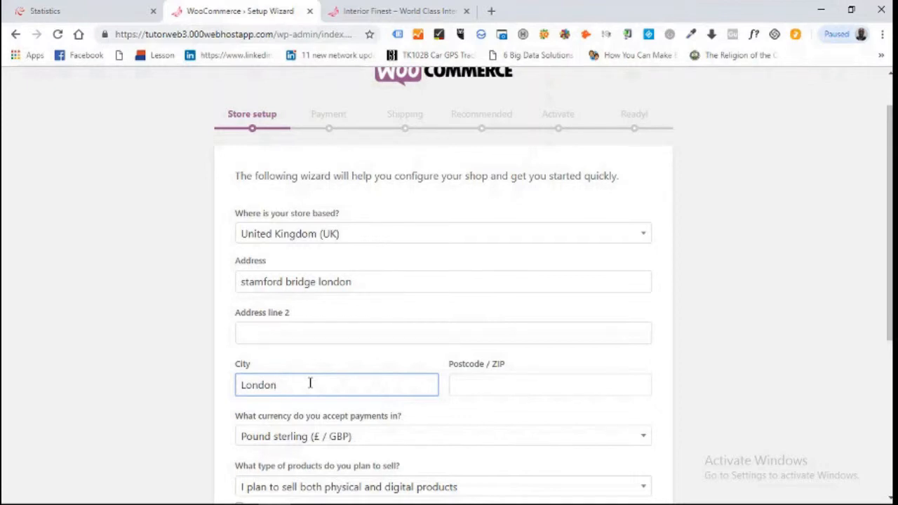
left_click(491, 384)
type("1")
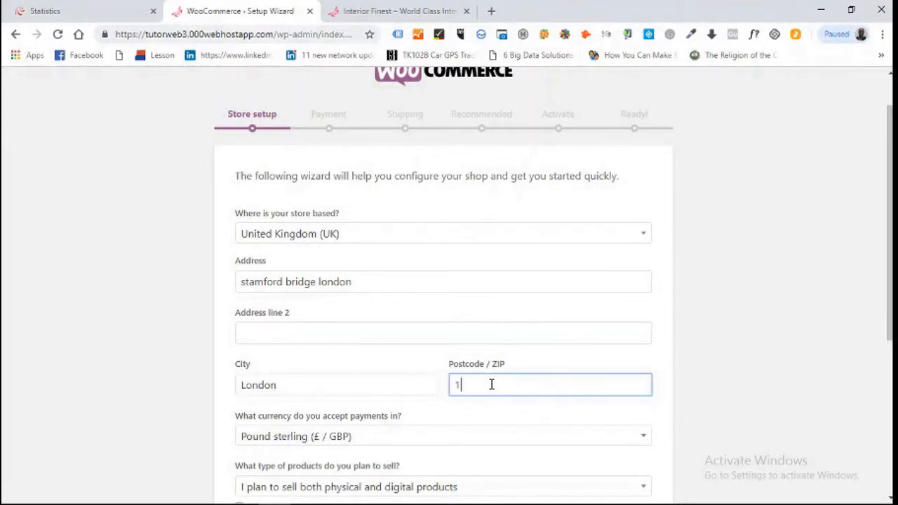
type("00023")
Step: Accept the preset currency, product type and usage tracking options, and continue to the payment setup
left_click_drag(890, 263, 890, 352)
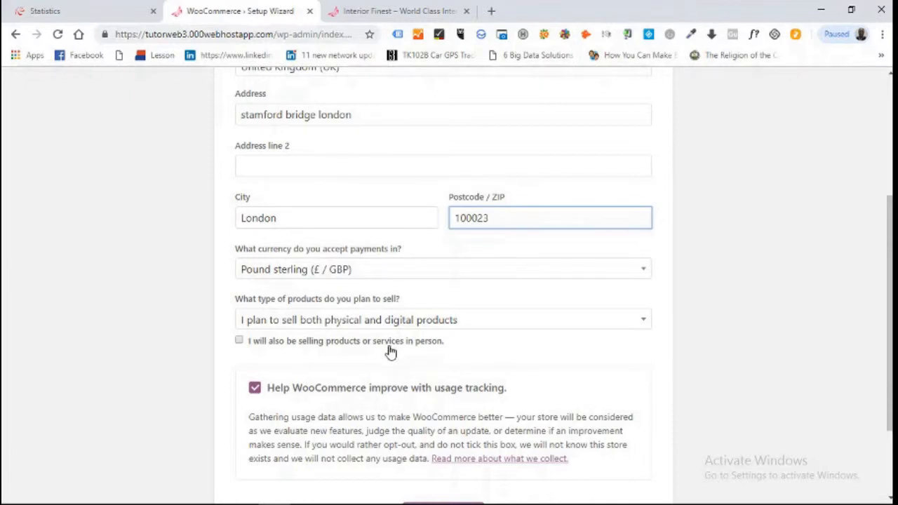
scroll(772, 281, "down", 1)
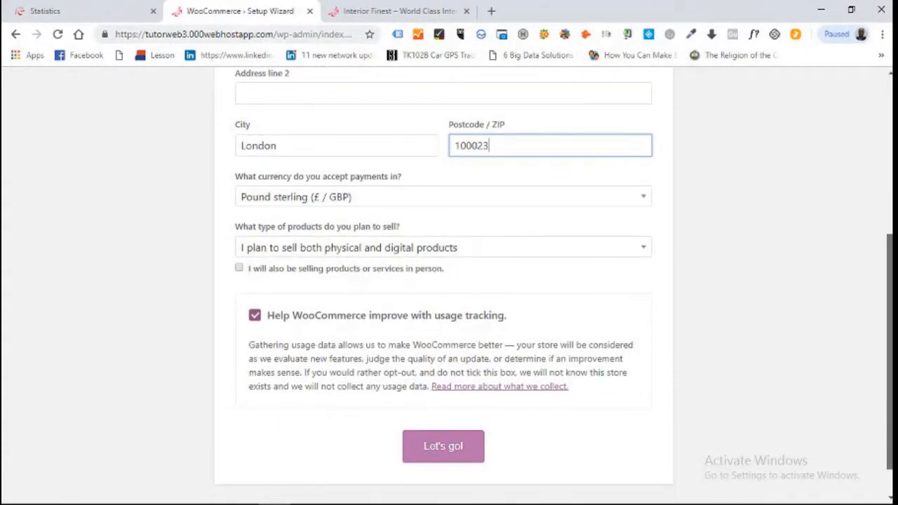
left_click(455, 450)
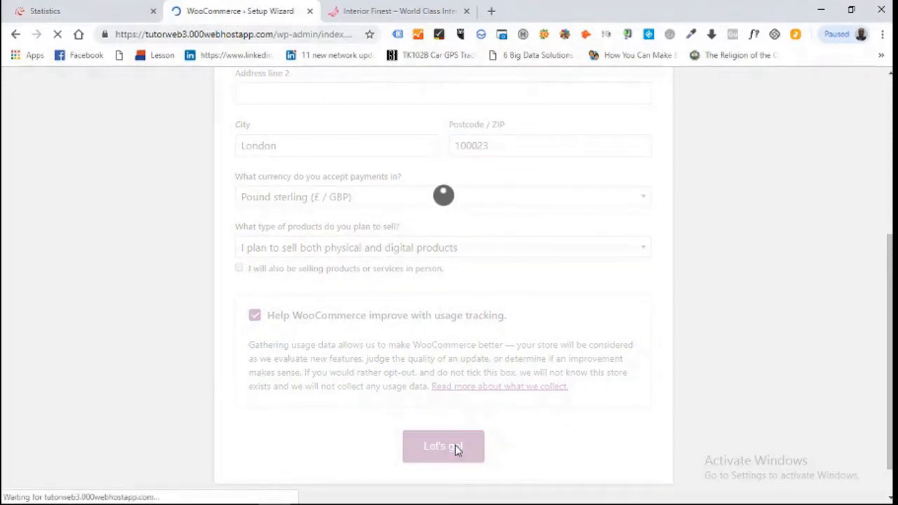
Step: Turn off both Stripe and PayPal as payment methods and continue to the shipping setup
left_click_drag(890, 206, 891, 264)
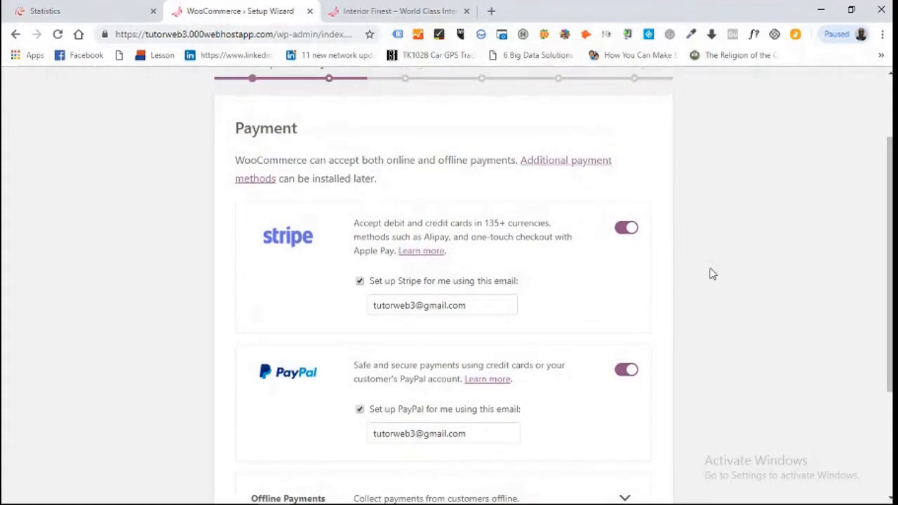
left_click(627, 228)
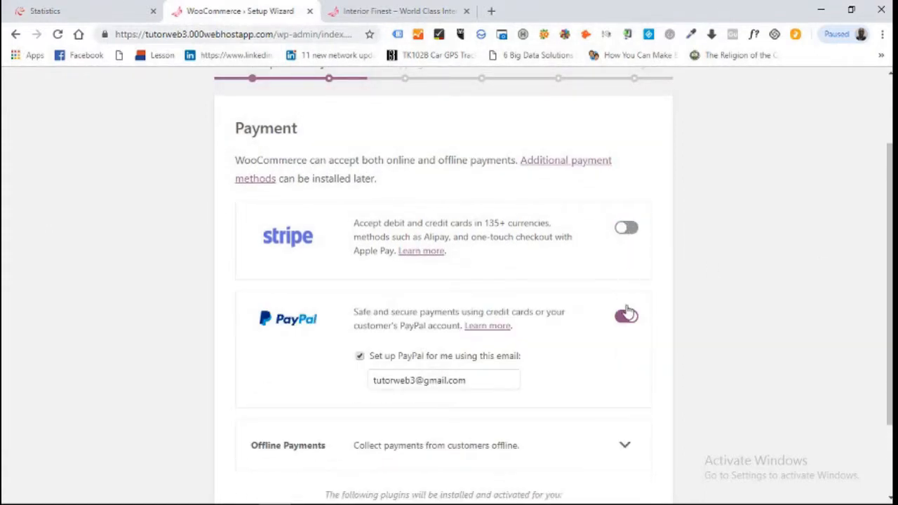
left_click(624, 322)
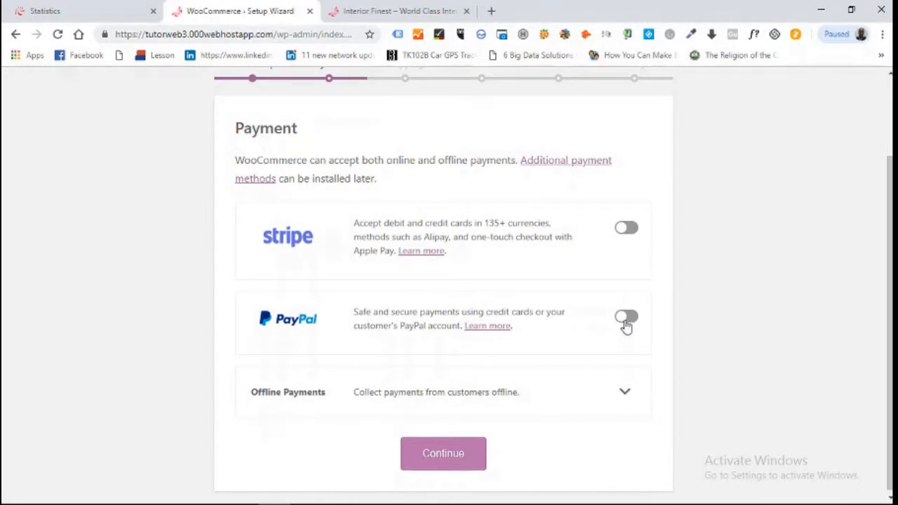
left_click_drag(891, 320, 891, 322)
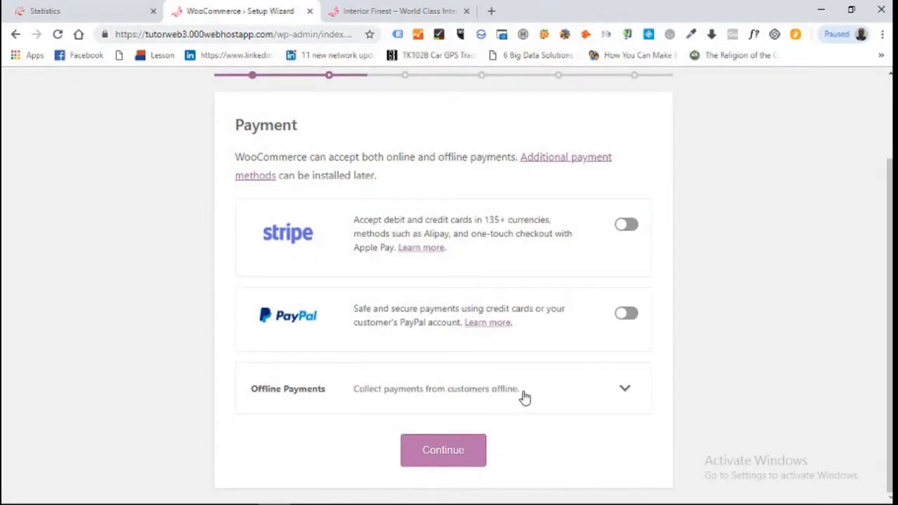
left_click(443, 453)
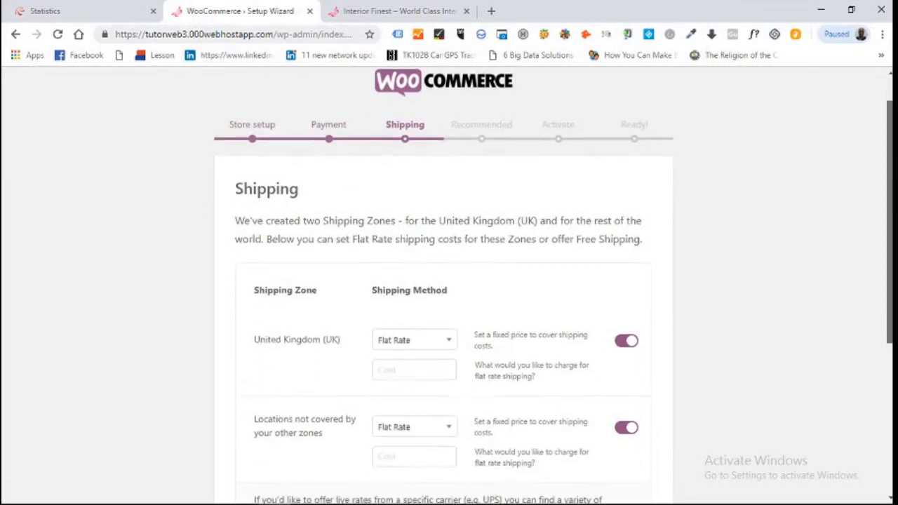
Step: Try to continue past the shipping setup with both flat rate costs left blank
scroll(443, 286, "down", 1)
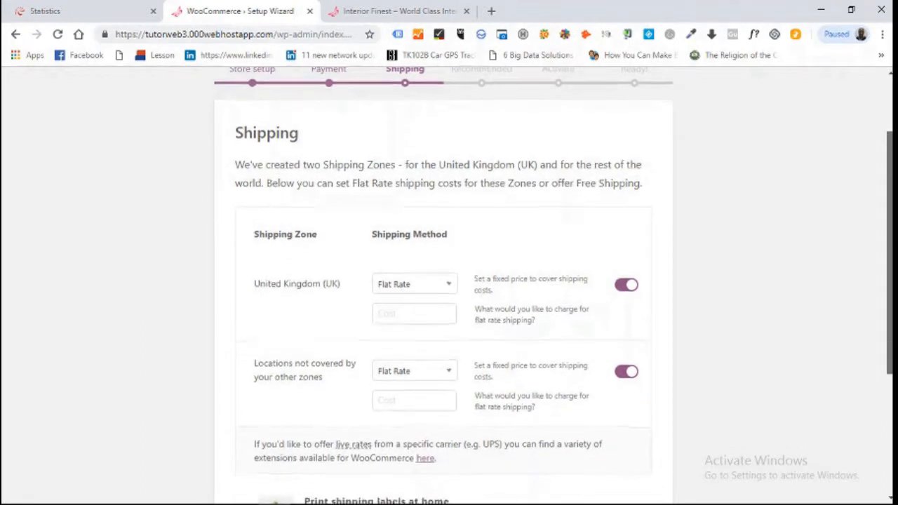
scroll(443, 285, "down", 1)
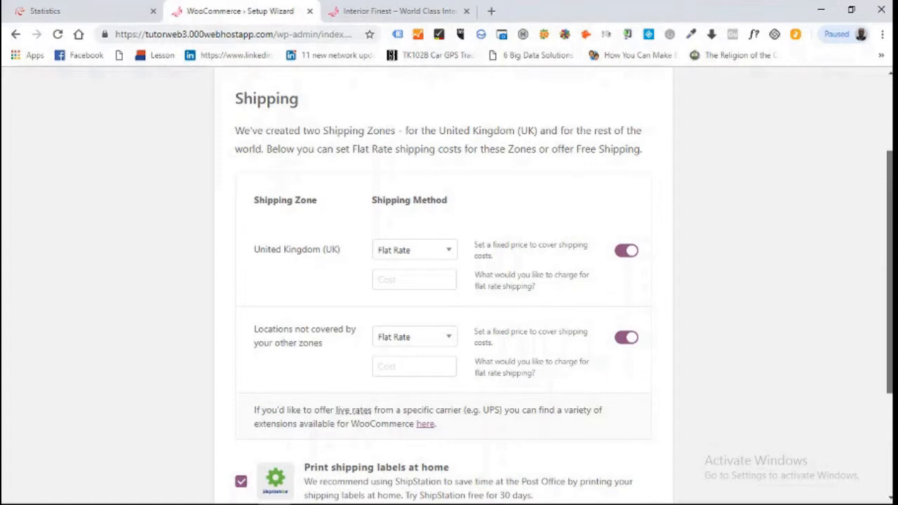
scroll(444, 286, "down", 2)
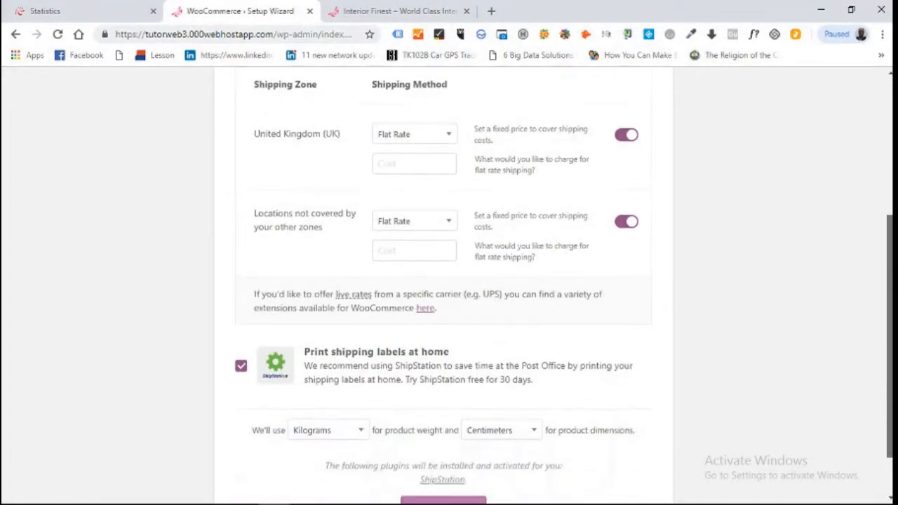
scroll(443, 285, "down", 1)
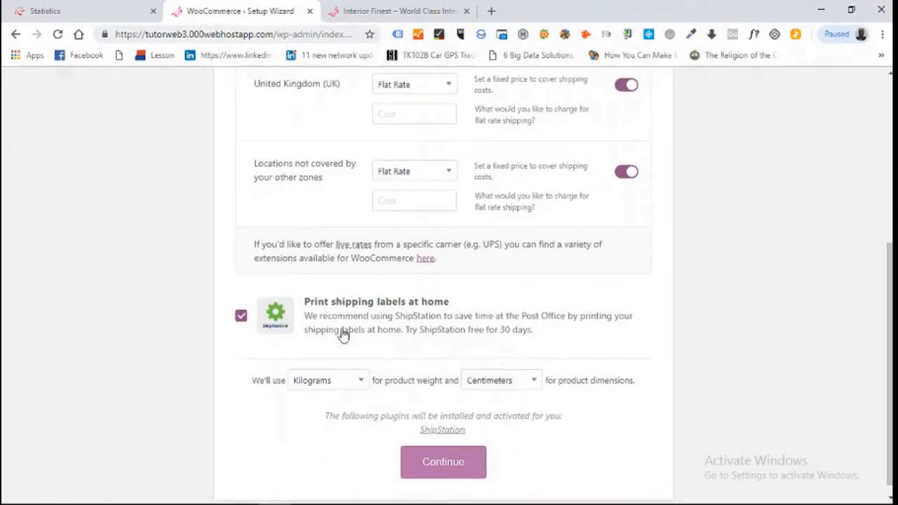
left_click(452, 472)
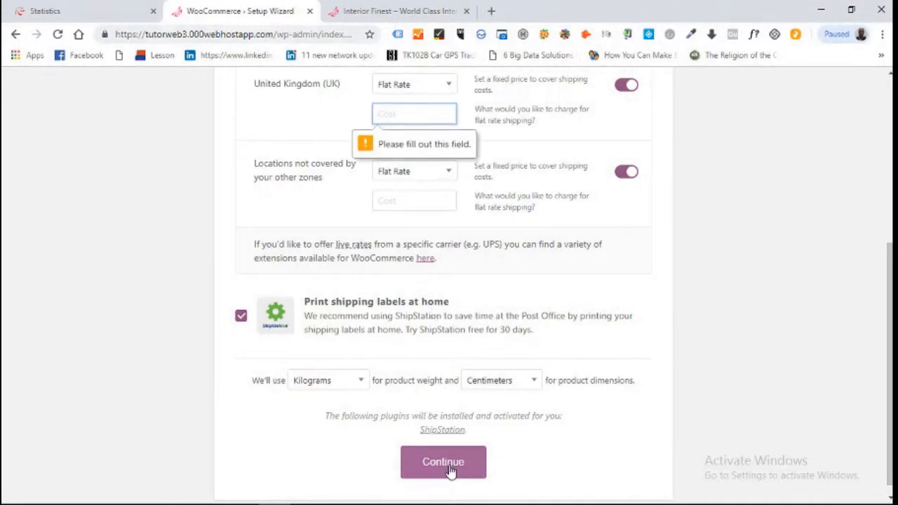
Step: Set the flat rate shipping cost to 20 for the United Kingdom and 50 for uncovered locations, and continue past the shipping setup
scroll(550, 282, "up", 2)
type("29")
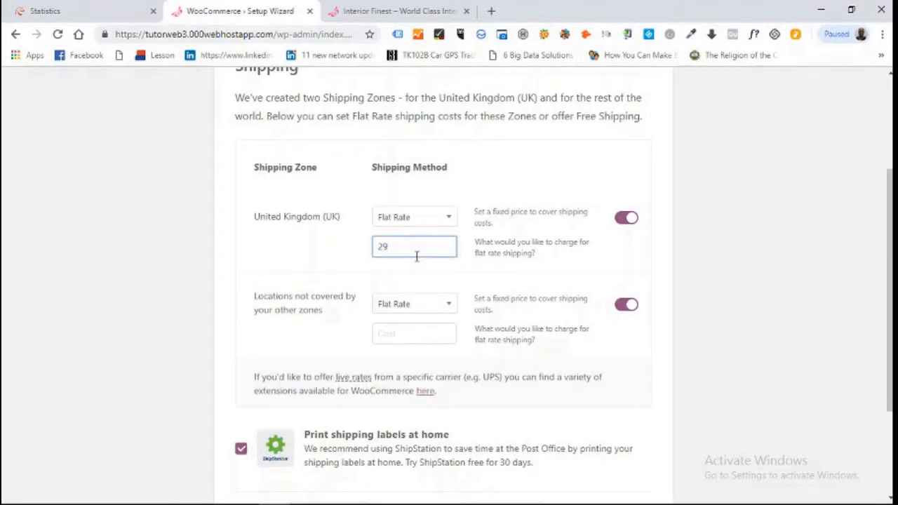
left_click(420, 334)
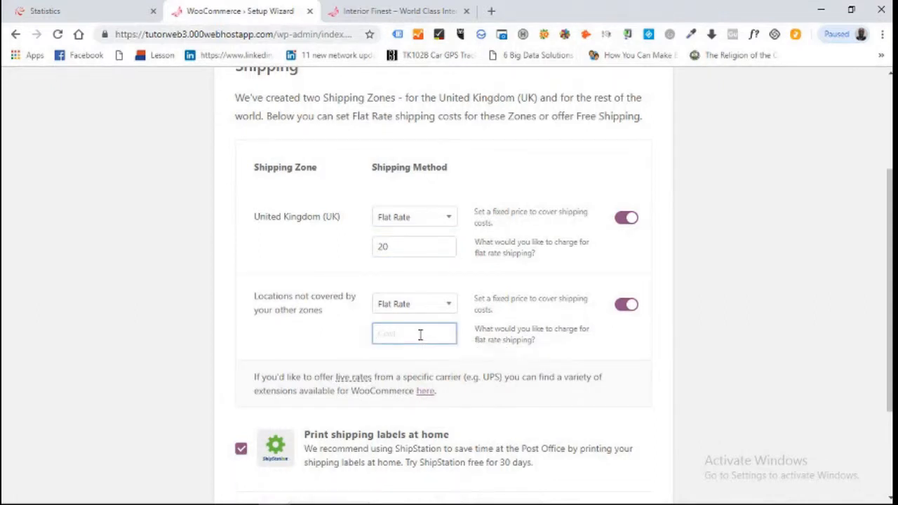
type("50")
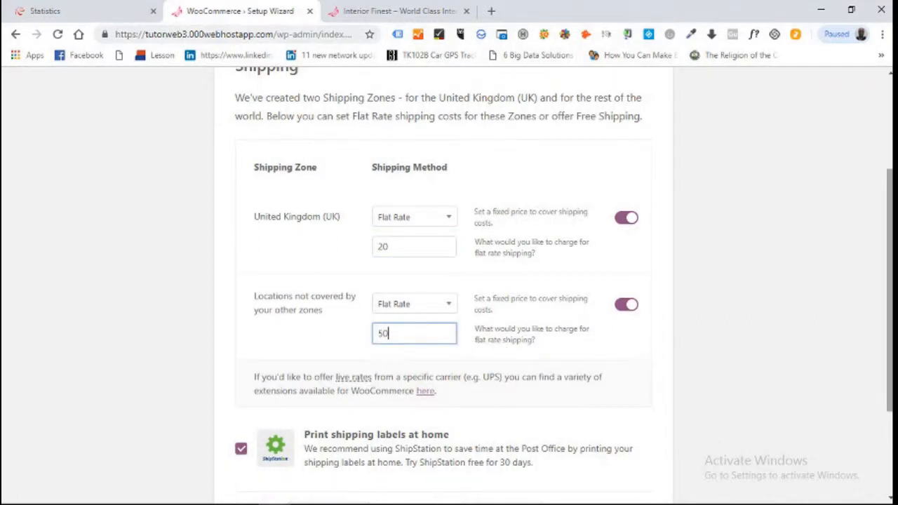
scroll(890, 281, "down", 2)
left_click(435, 482)
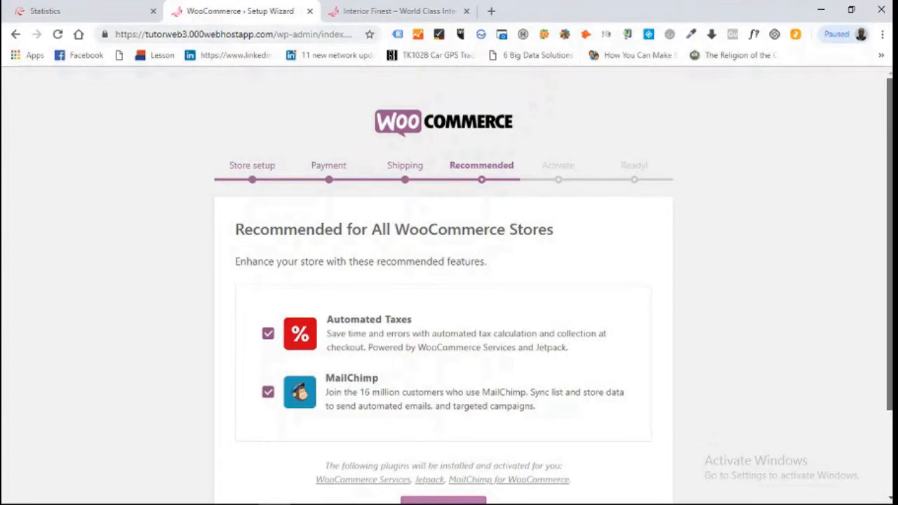
Step: Keep the recommended Automated Taxes and MailChimp features selected and continue to the activation stage of the setup wizard
scroll(444, 286, "down", 1)
scroll(444, 286, "down", 2)
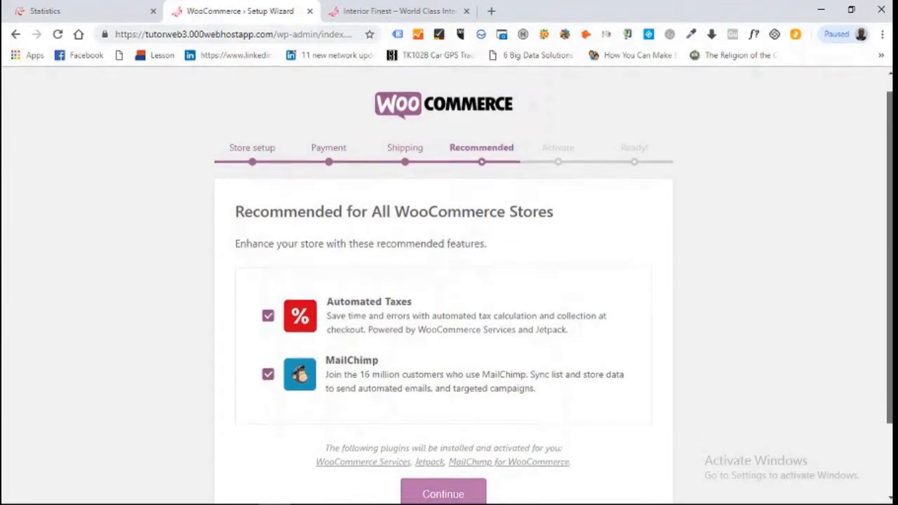
scroll(444, 285, "down", 1)
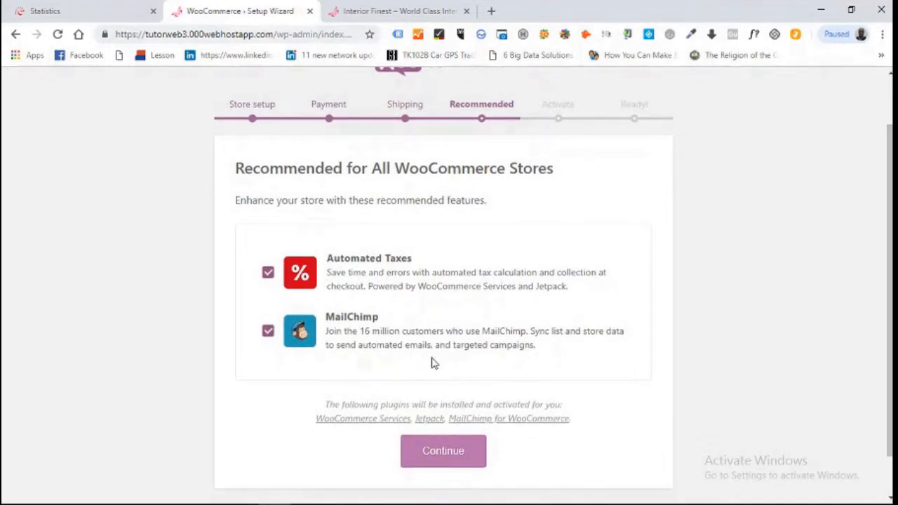
left_click(449, 455)
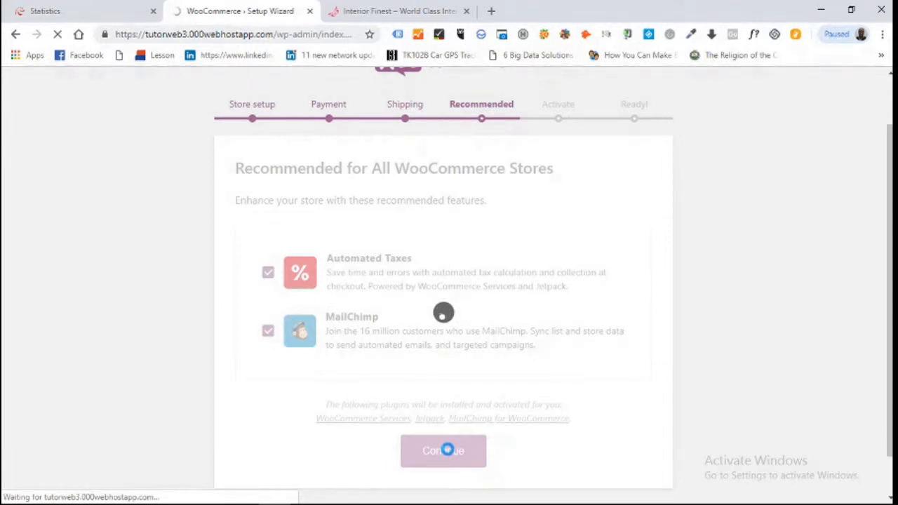
Step: Skip connecting the store to Jetpack
scroll(448, 450, "down", 4)
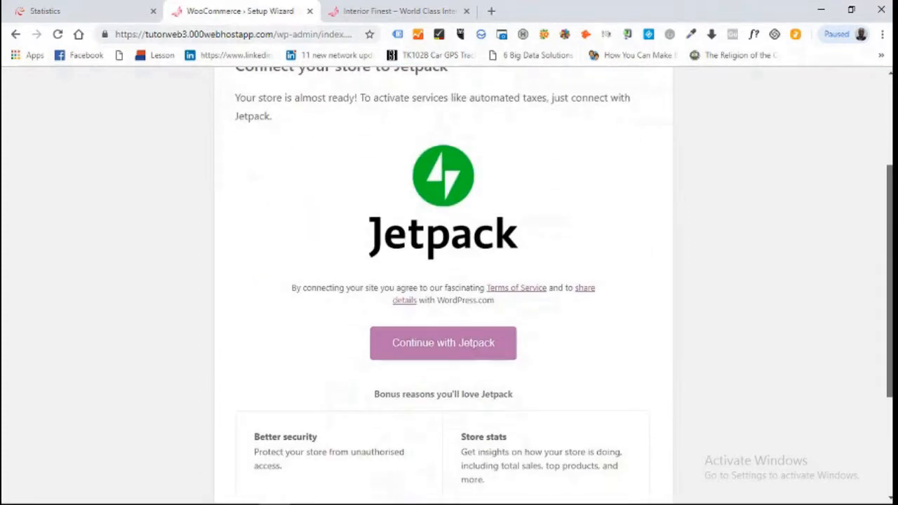
scroll(444, 281, "up", 1)
scroll(443, 281, "down", 1)
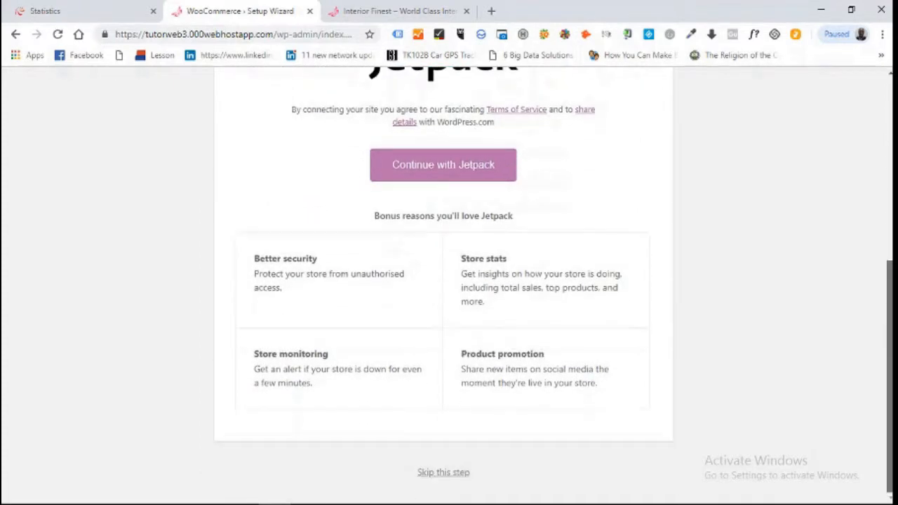
left_click(442, 473)
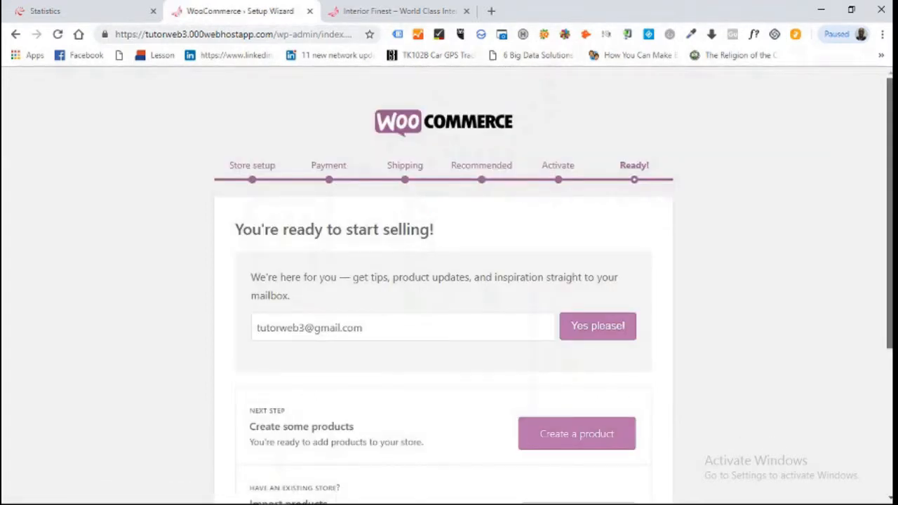
Step: Review the options on the wizard's final page and leave the setup for the WordPress dashboard
scroll(449, 281, "down", 1)
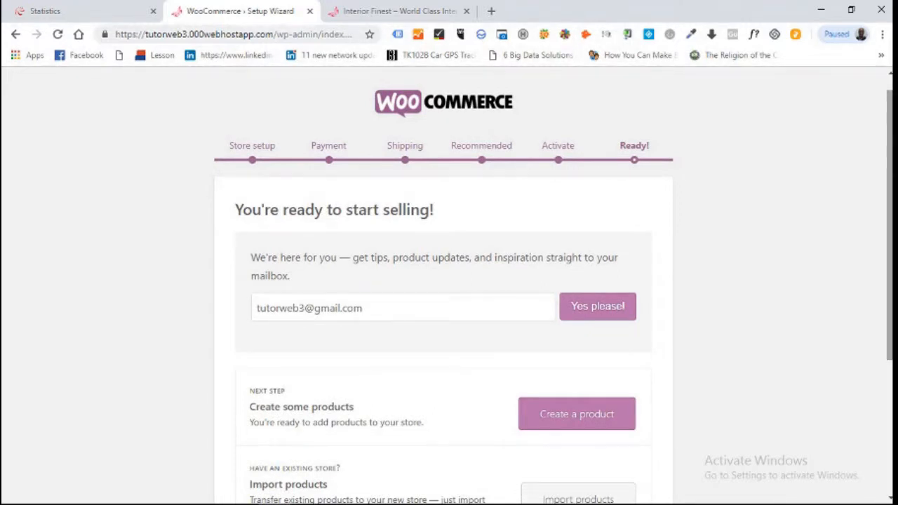
scroll(541, 291, "down", 1)
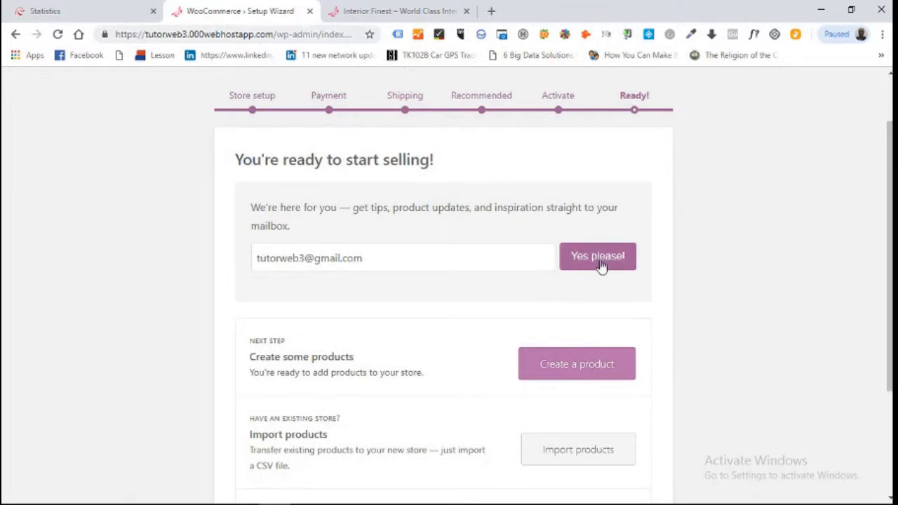
scroll(554, 278, "down", 2)
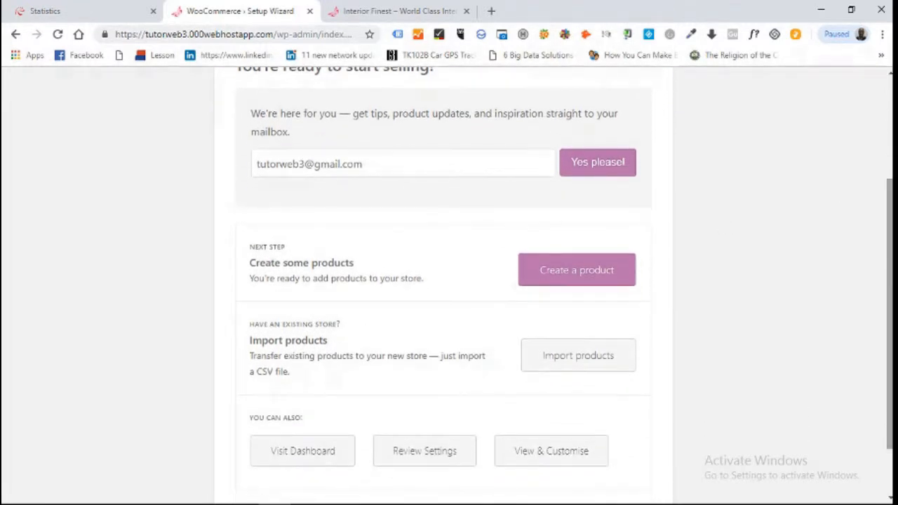
scroll(449, 281, "down", 1)
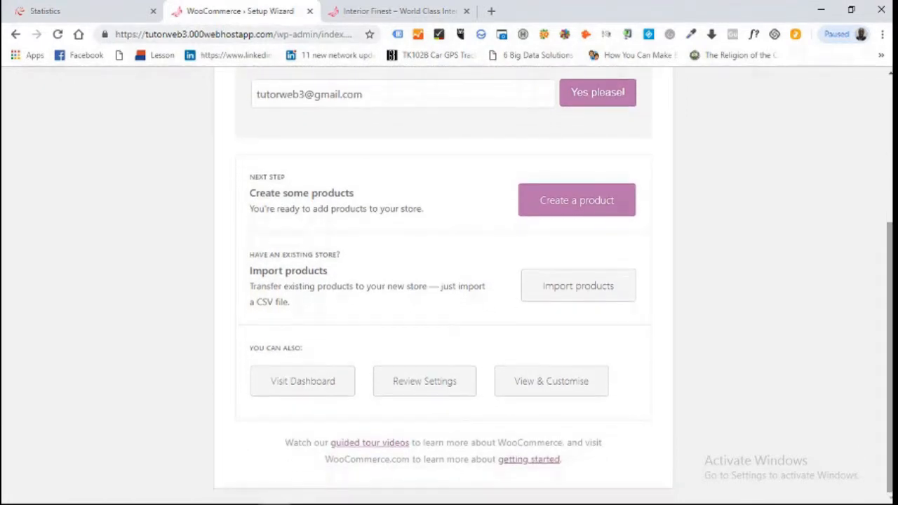
left_click(287, 382)
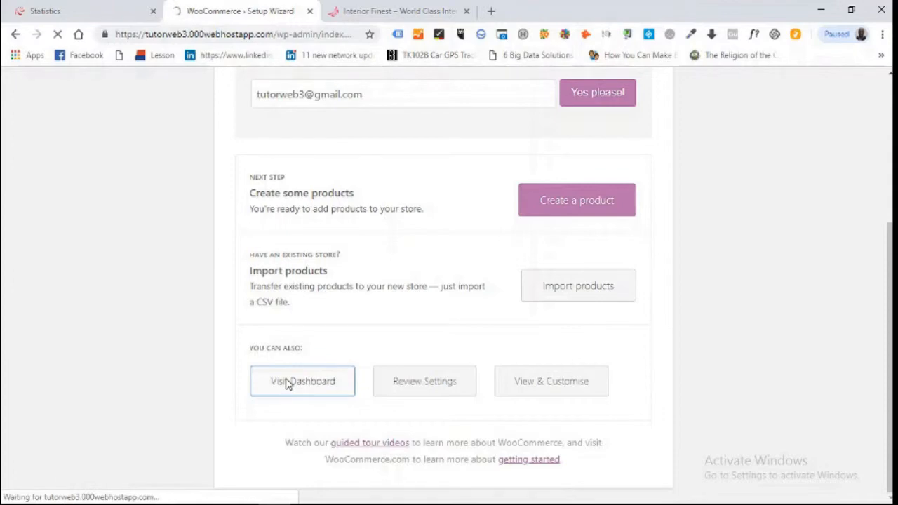
Step: Open the list of all site pages and look over the Basket, Checkout, My account and Shop pages
scroll(491, 295, "down", 5)
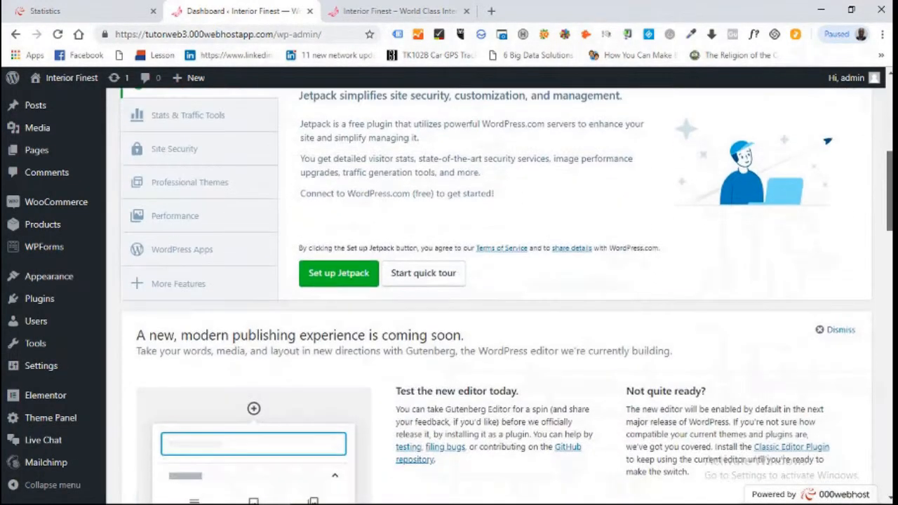
scroll(492, 295, "down", 1)
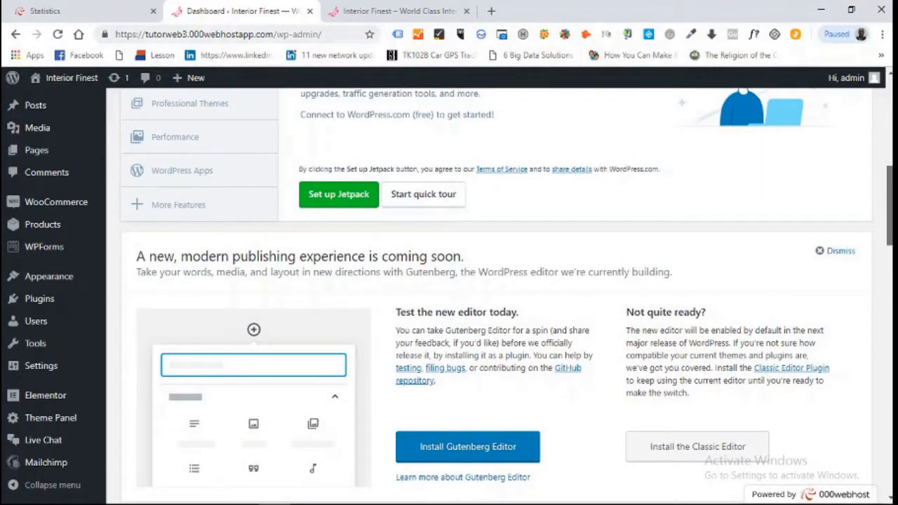
left_click(47, 162)
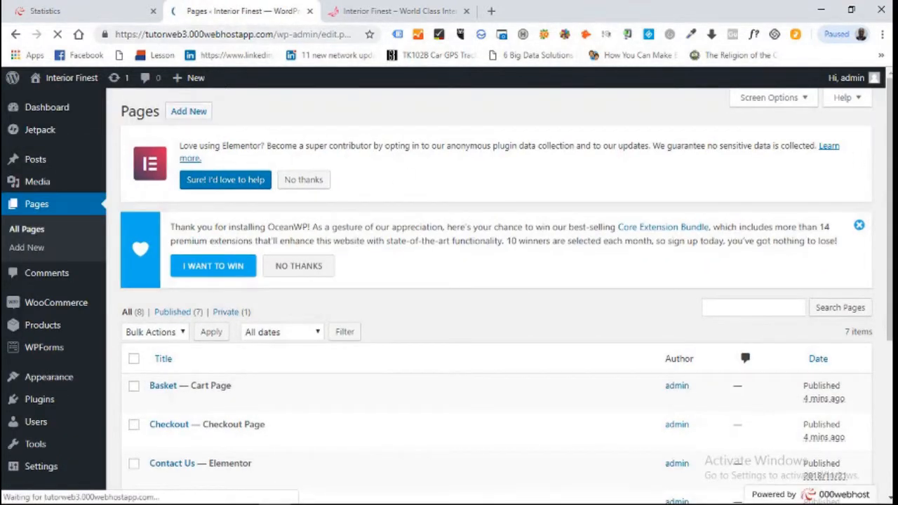
scroll(265, 292, "down", 2)
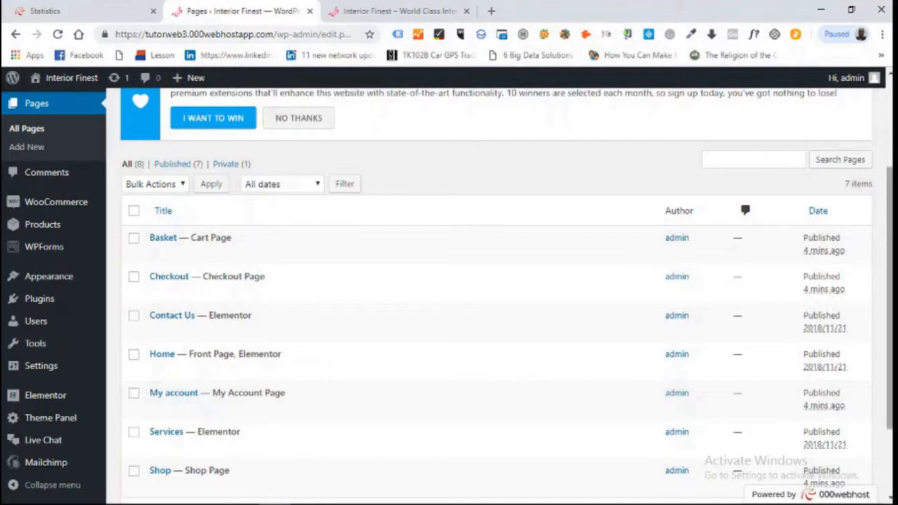
scroll(522, 395, "down", 1)
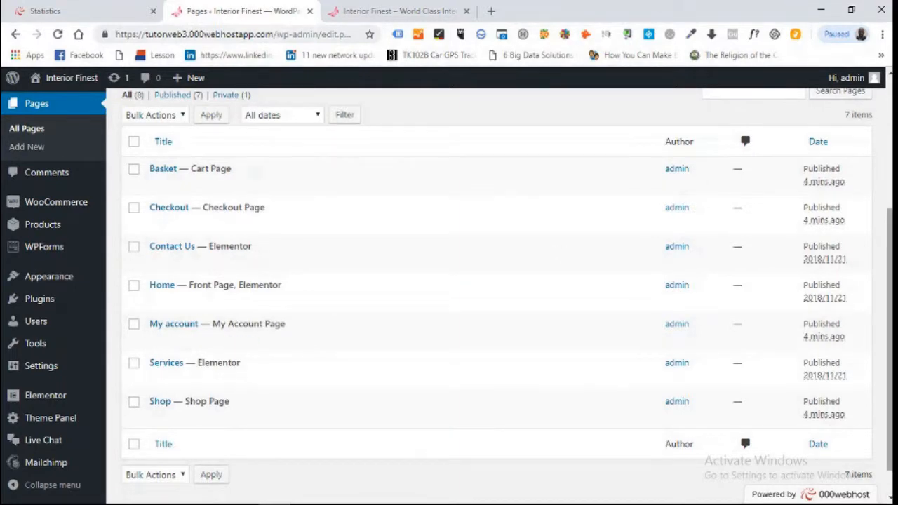
mouse_move(891, 344)
left_mouse_down()
mouse_move(890, 253)
mouse_move(890, 336)
left_mouse_up()
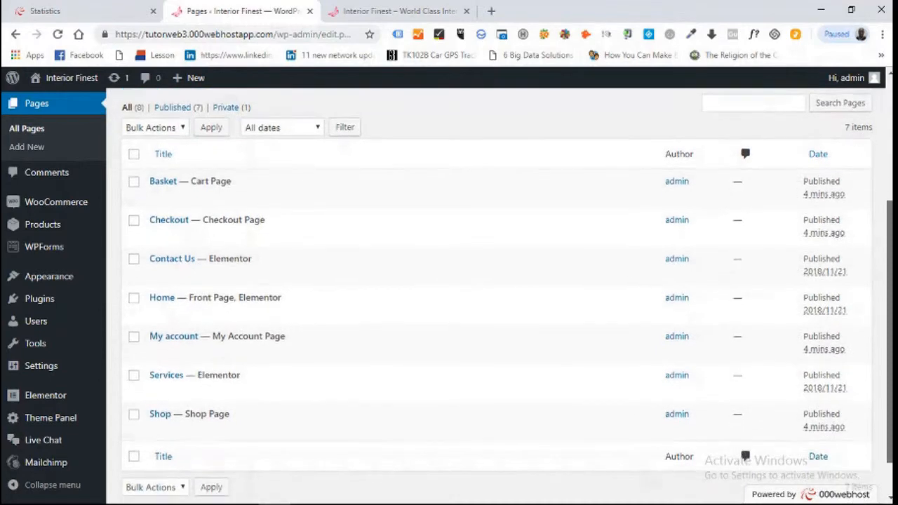
Step: Open the live Interior Finest site in a new browser tab and switch to it
mouse_move(73, 80)
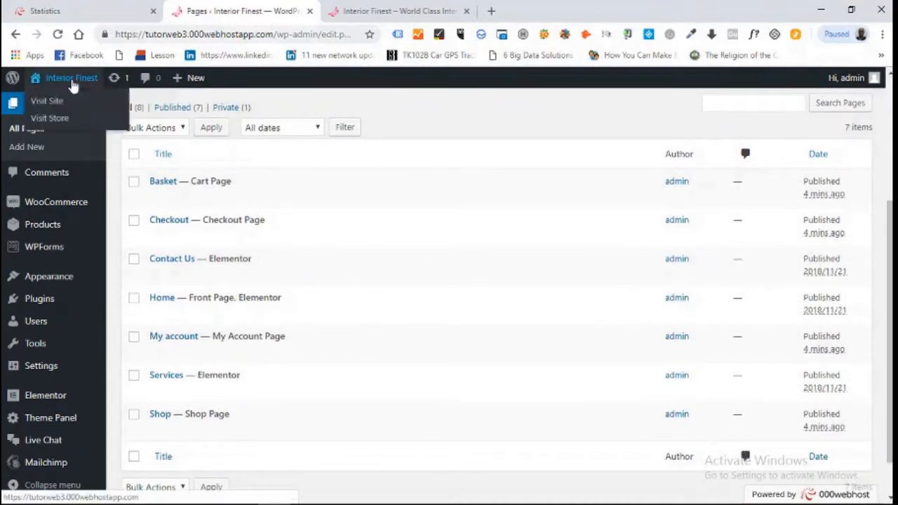
right_click(69, 105)
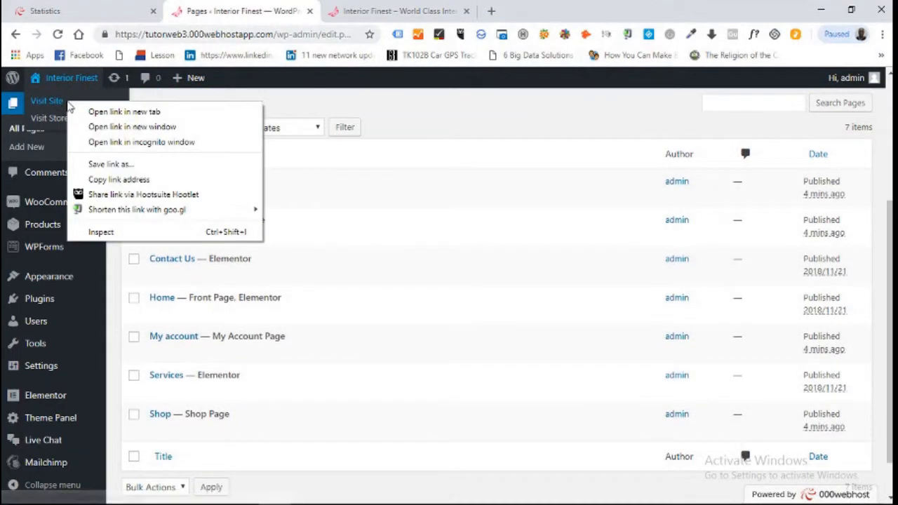
left_click(98, 113)
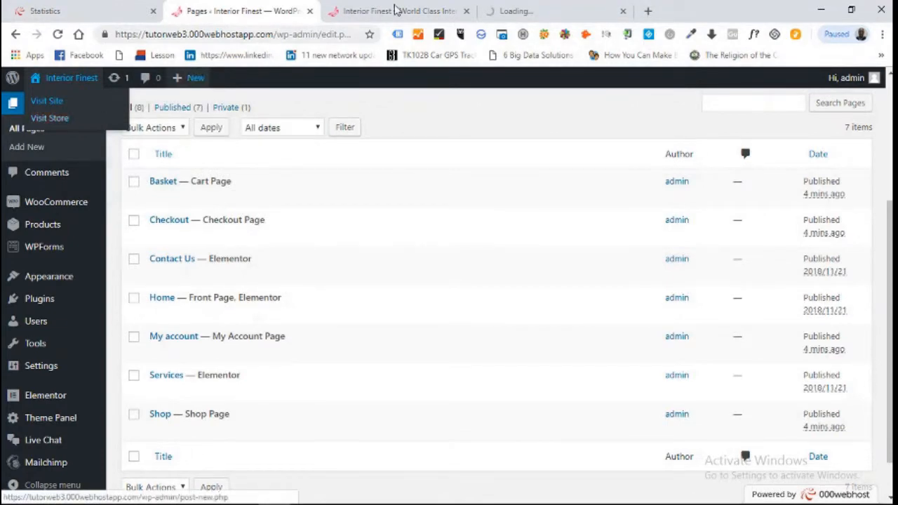
left_click(551, 8)
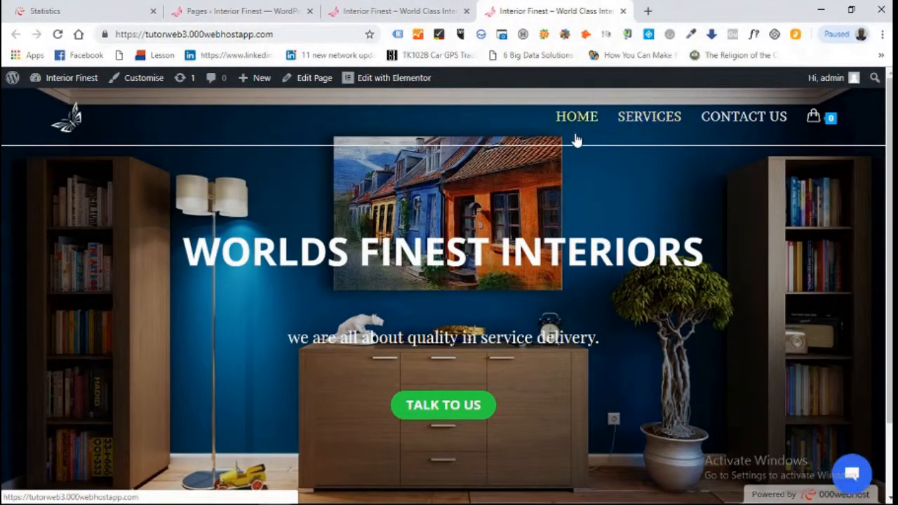
Step: View the basket page from the site header and go on to the shop's Products page to examine its layout
mouse_move(814, 116)
left_click(814, 119)
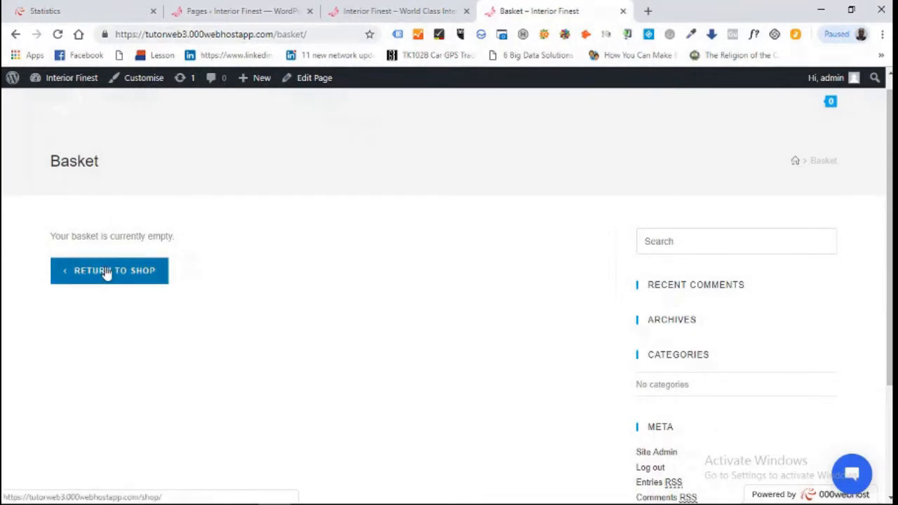
left_click(107, 273)
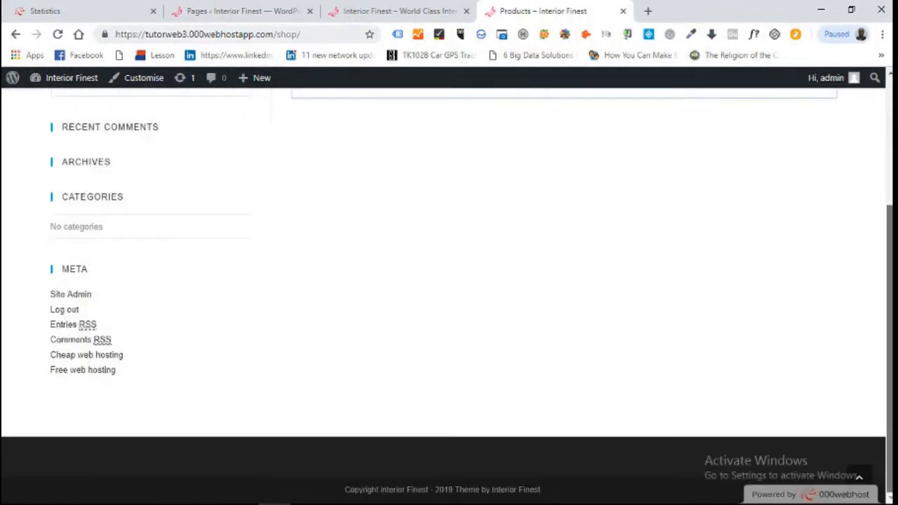
scroll(449, 295, "down", 1)
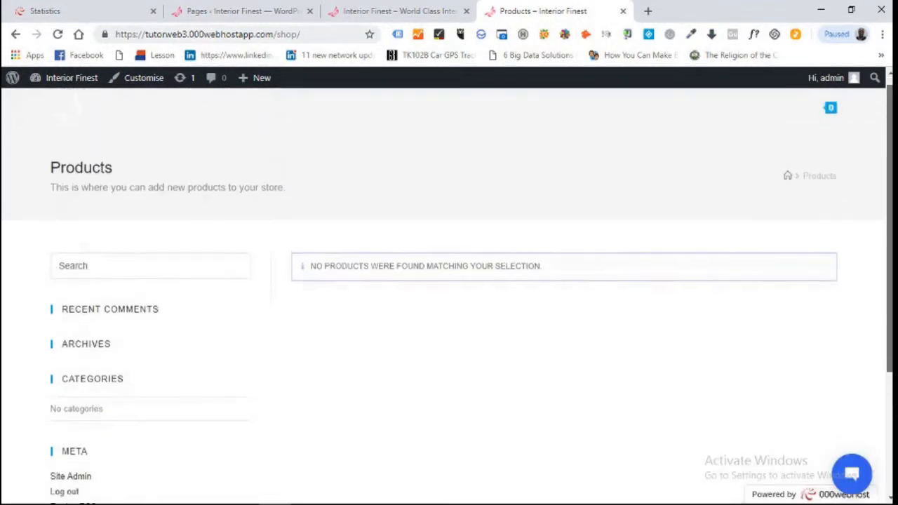
scroll(449, 294, "up", 1)
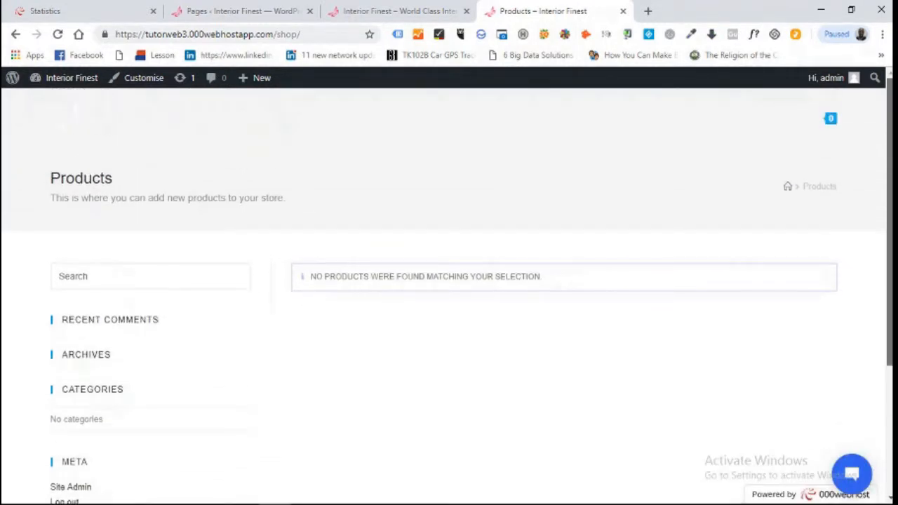
Step: Open the Shop page for editing from the pages list and set its content layout to Full Width
left_click(202, 10)
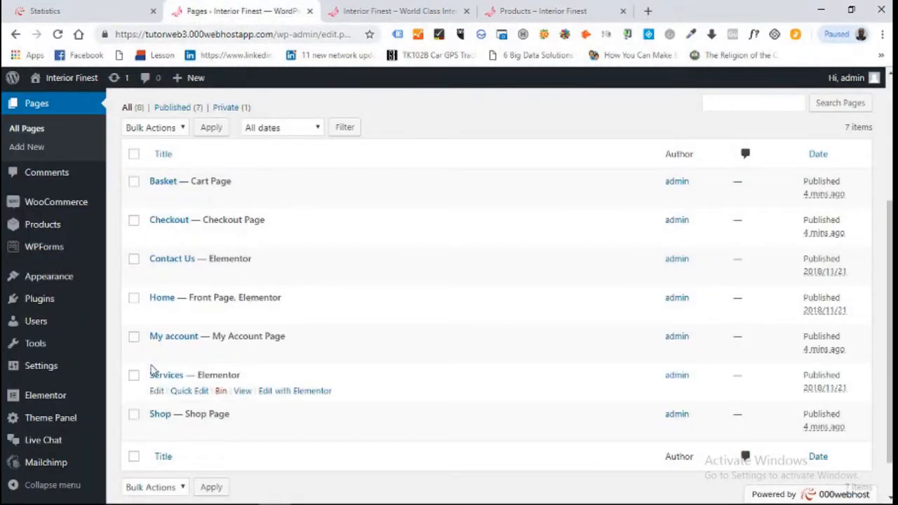
left_click(158, 432)
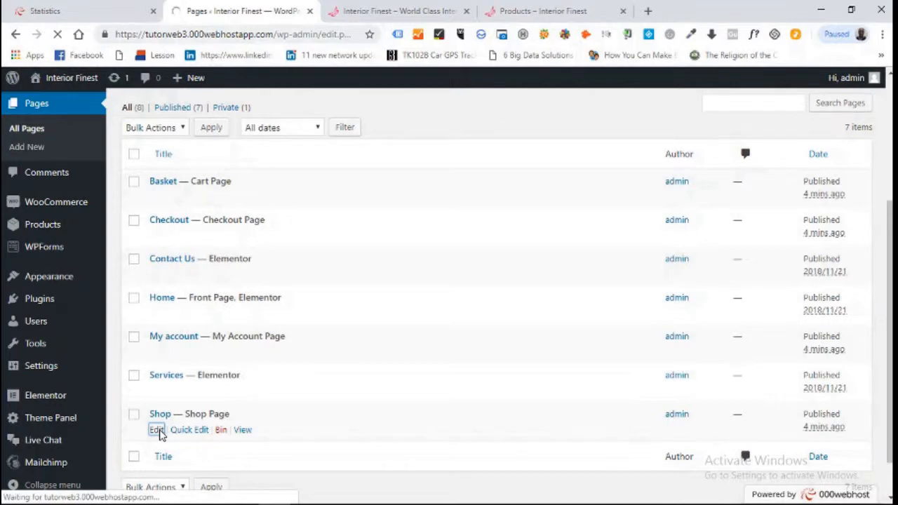
scroll(449, 302, "down", 2)
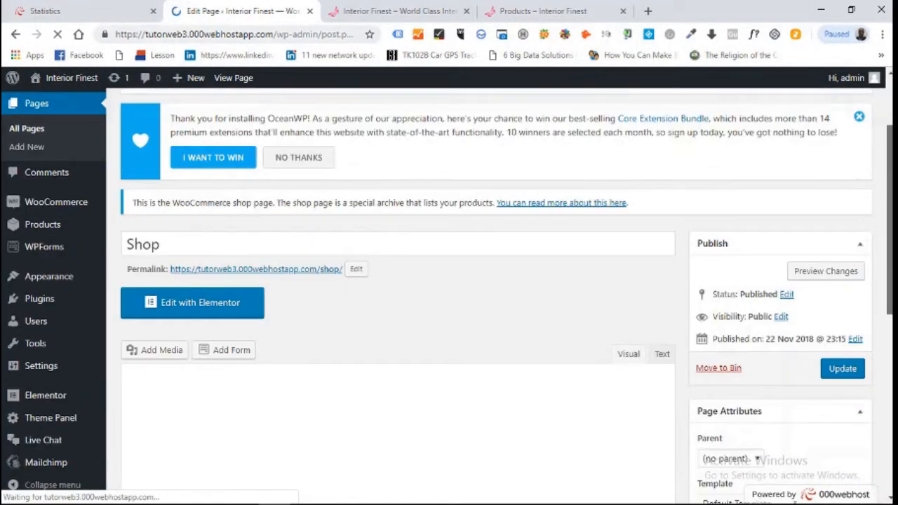
scroll(449, 301, "down", 3)
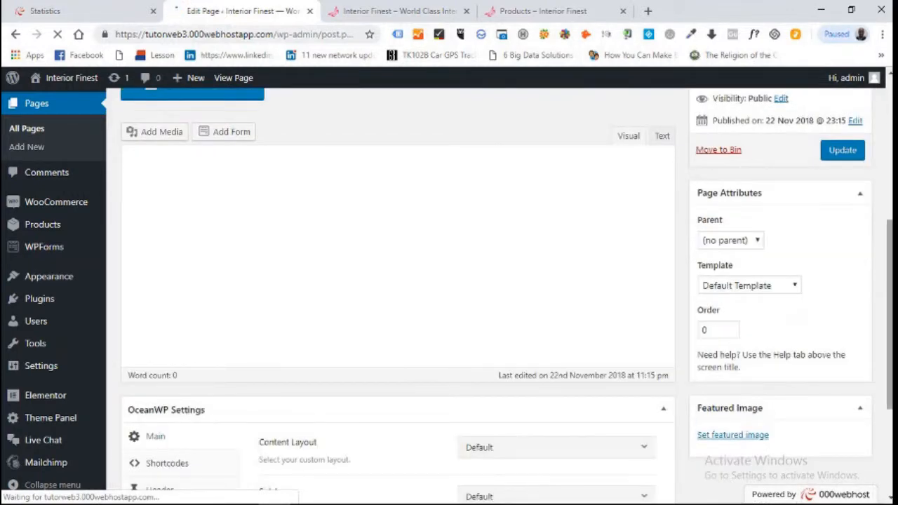
scroll(483, 364, "down", 1)
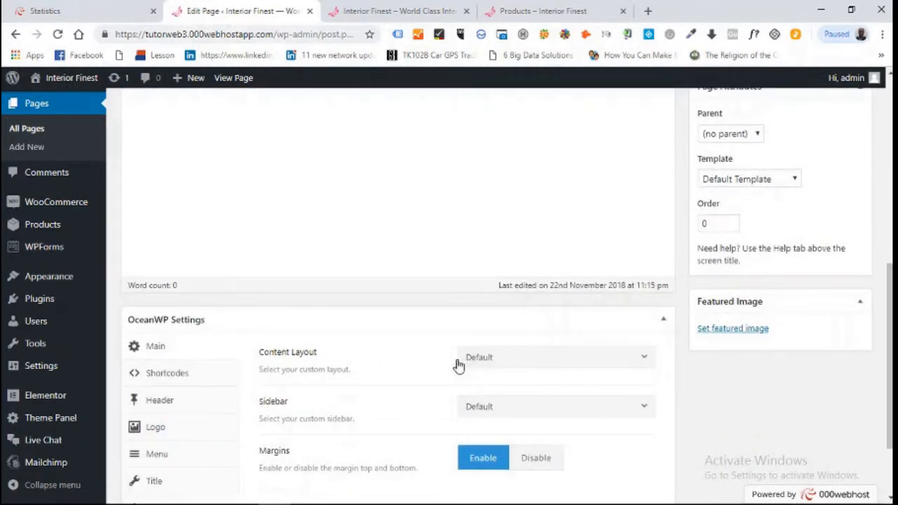
left_click(641, 357)
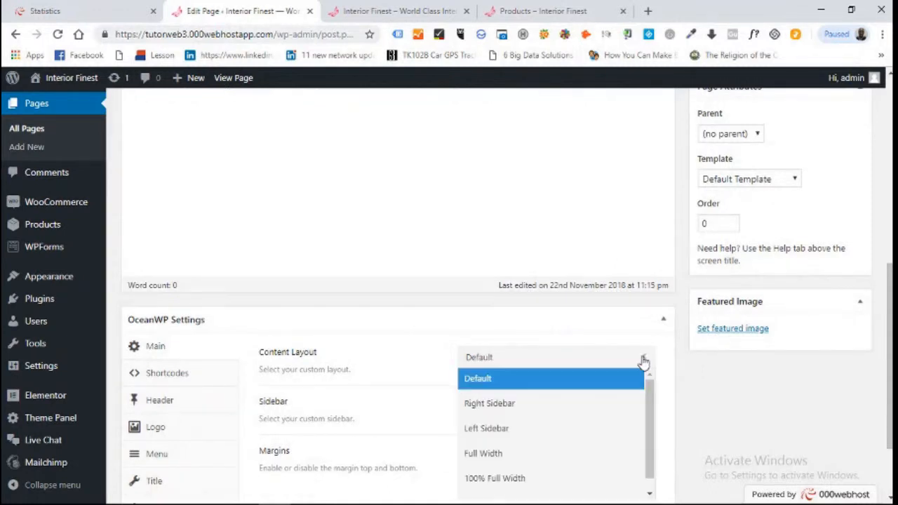
left_click(542, 454)
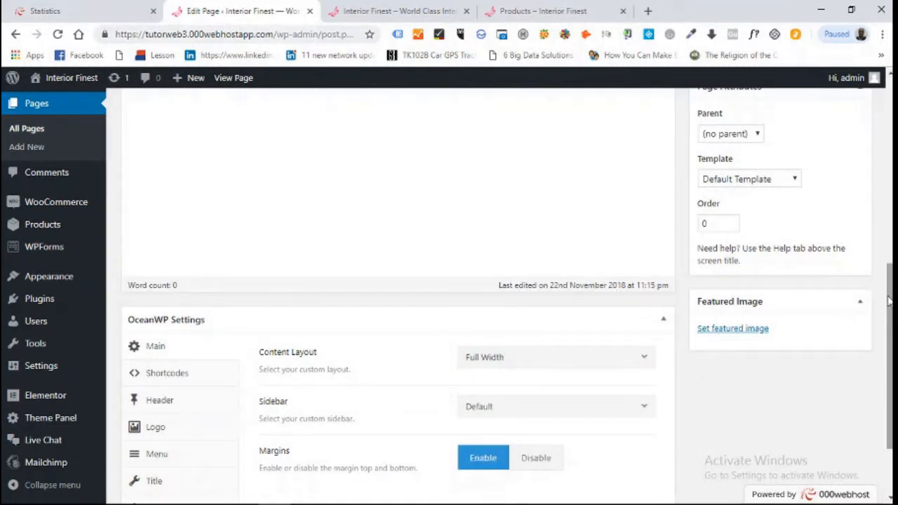
Step: Disable the display heading in the Shop page's OceanWP title settings and update the page
left_click_drag(890, 307, 890, 344)
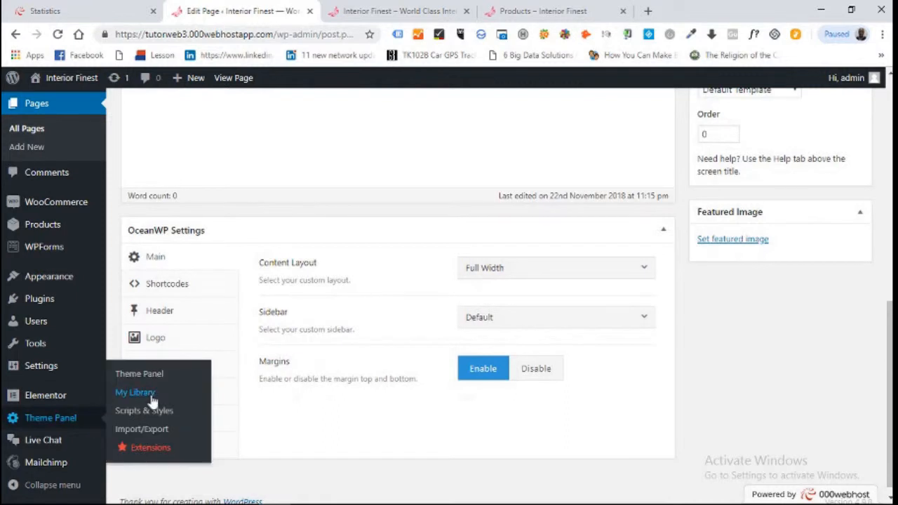
left_click(156, 393)
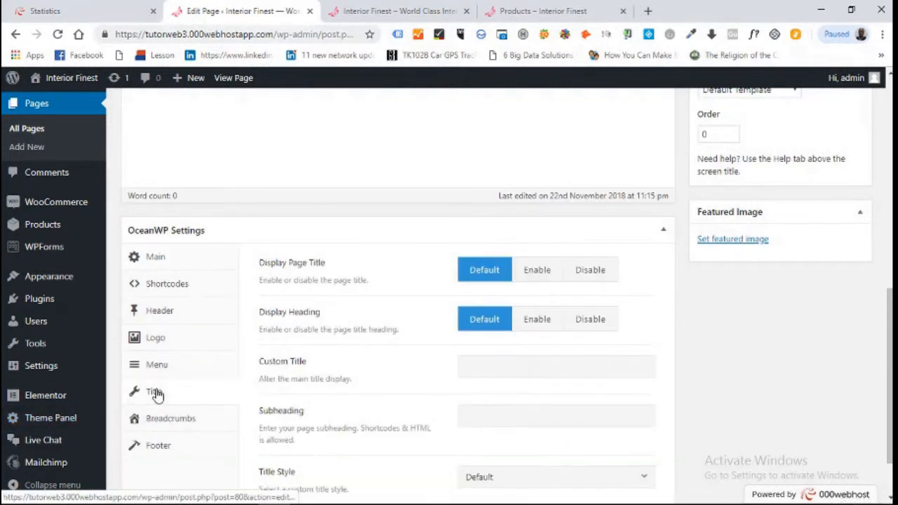
left_click(595, 325)
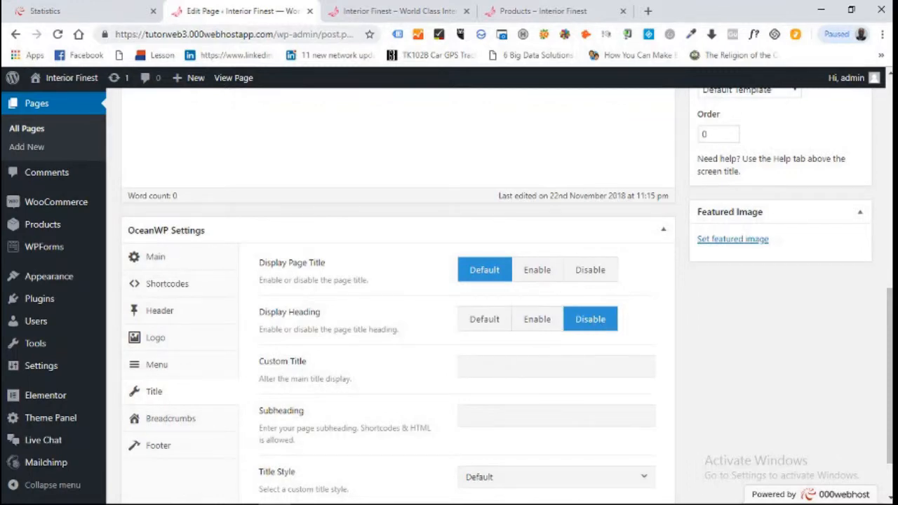
left_click_drag(890, 351, 890, 277)
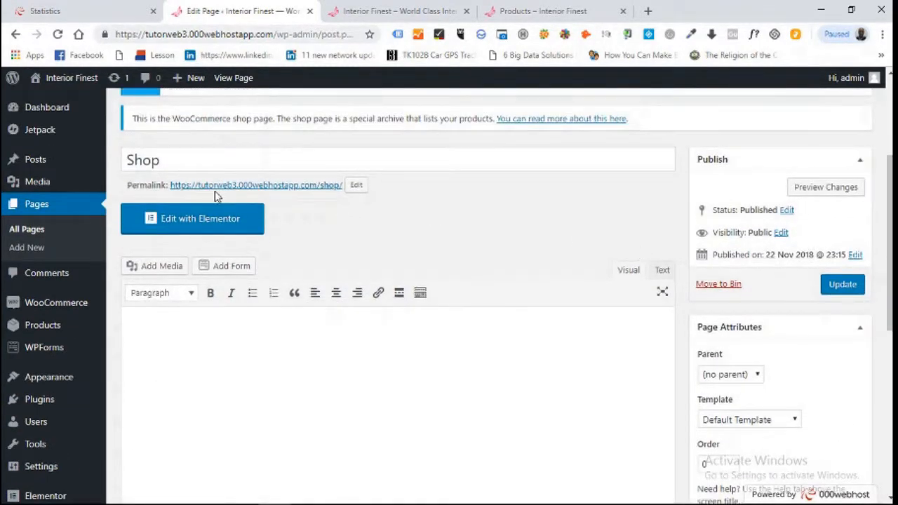
left_click(840, 285)
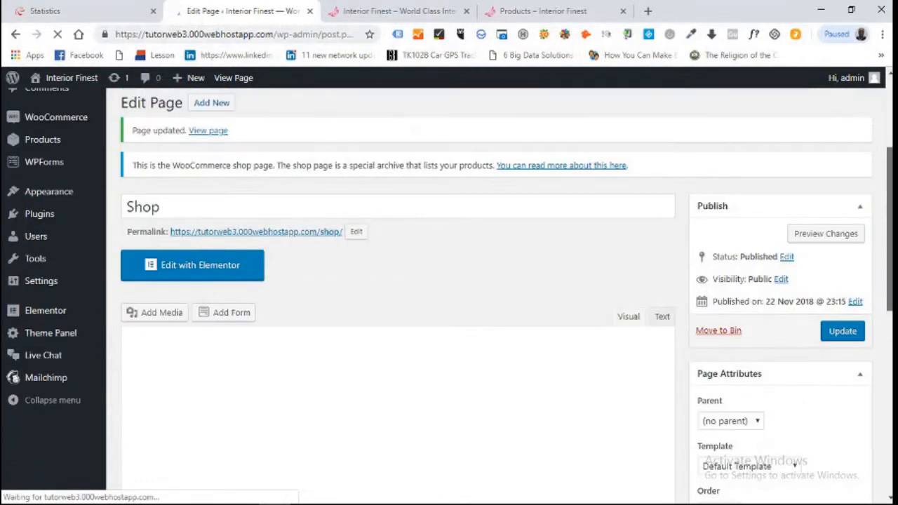
Step: Switch to the live shop page and reload it to check the changed layout
left_click_drag(891, 281, 891, 323)
left_click(563, 12)
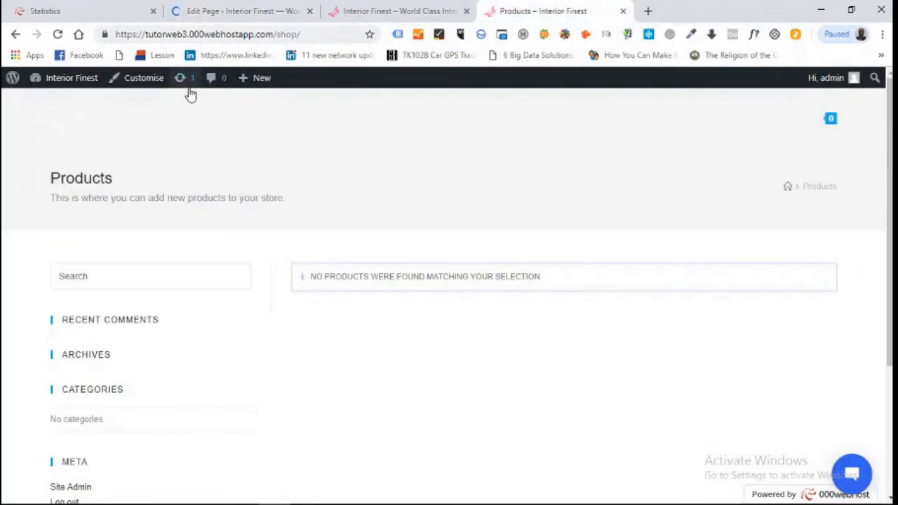
left_click(58, 34)
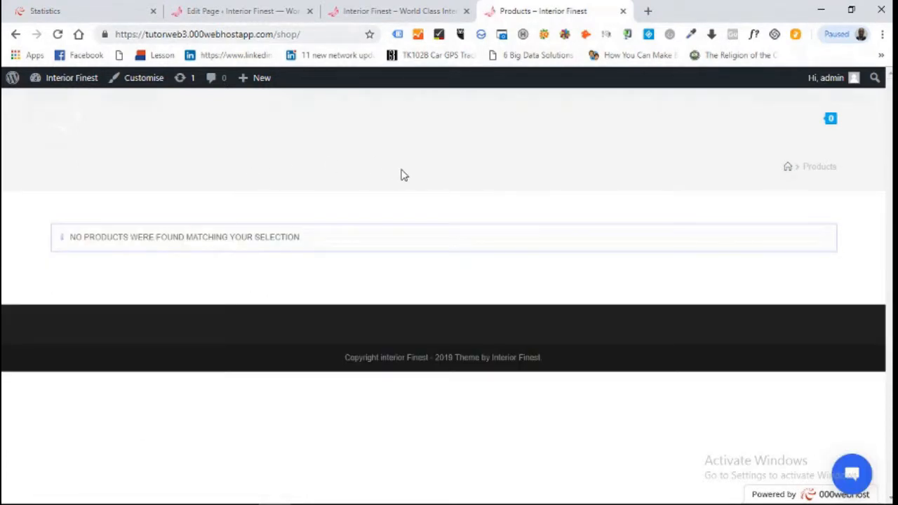
Step: Return to the list of all pages, open the Basket page for editing and set its content layout to Full Width
left_click(246, 10)
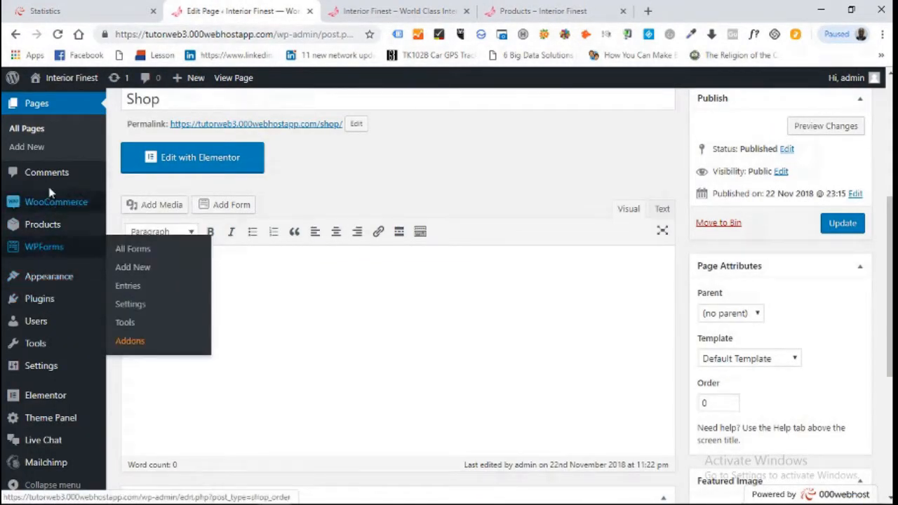
mouse_move(51, 226)
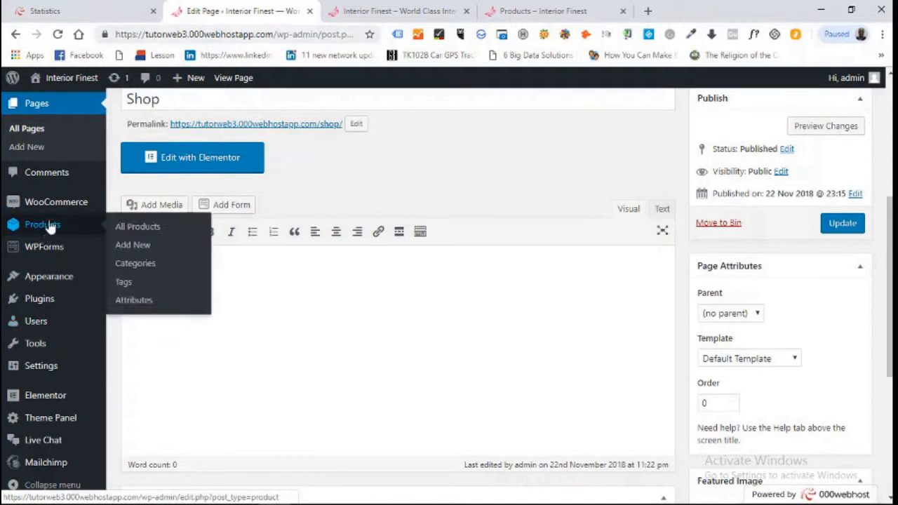
left_click(42, 133)
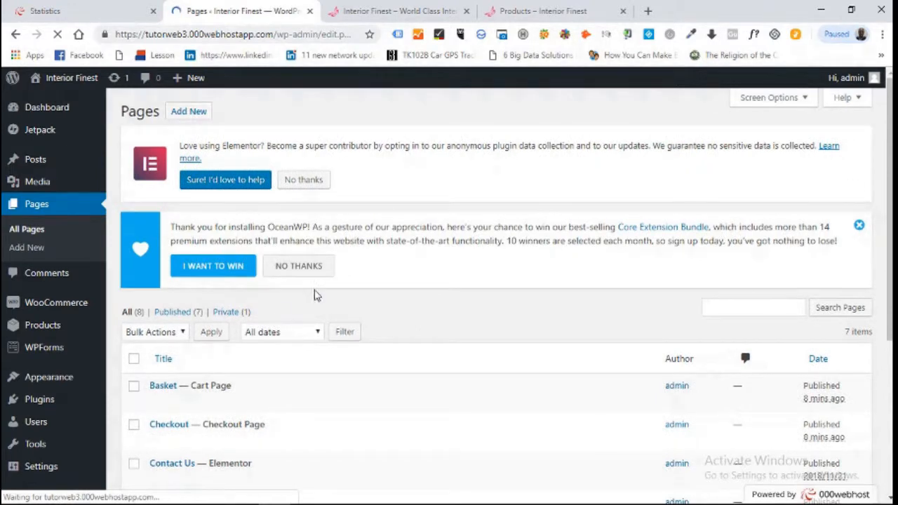
scroll(168, 383, "down", 1)
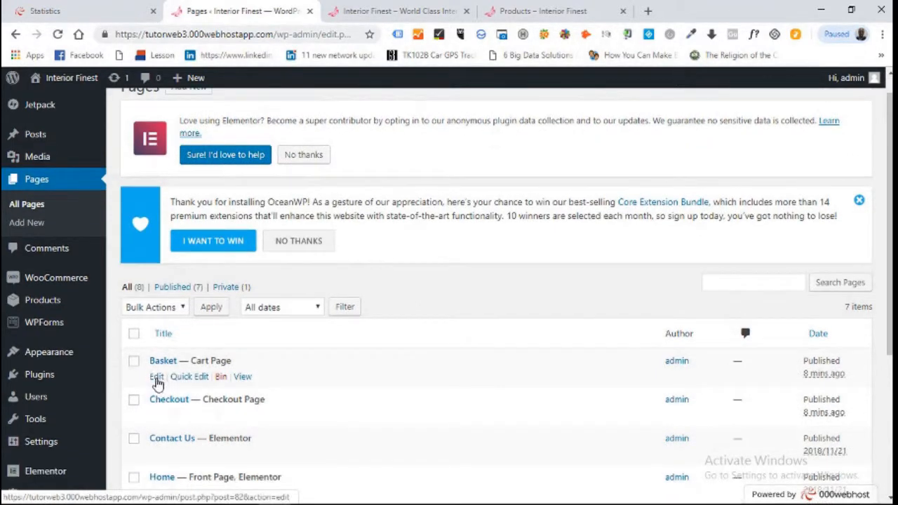
left_click(156, 377)
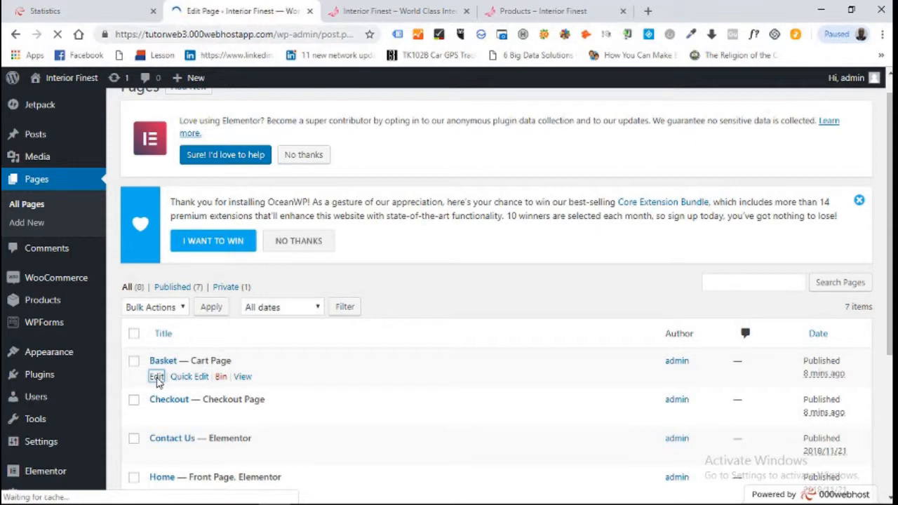
scroll(580, 331, "down", 10)
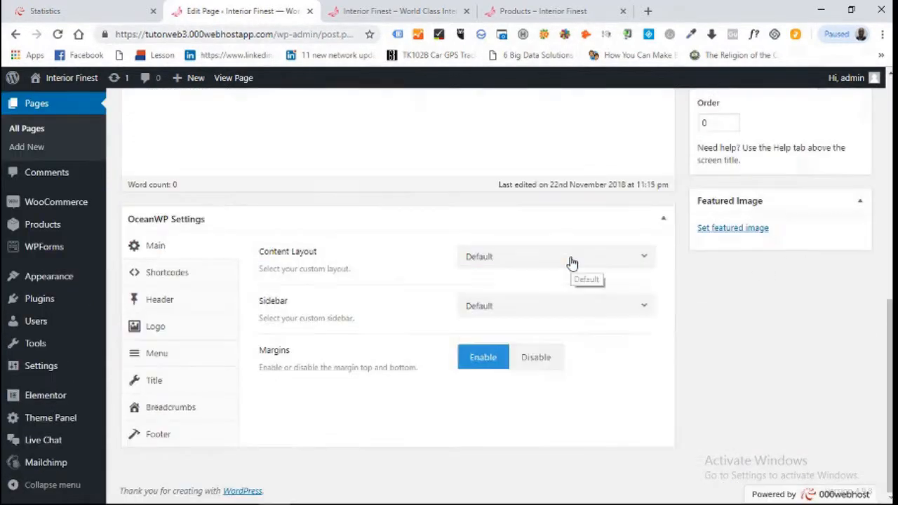
left_click(572, 262)
left_click(510, 355)
Step: Disable the display heading in the Basket page's OceanWP title settings and update the page
left_click(141, 381)
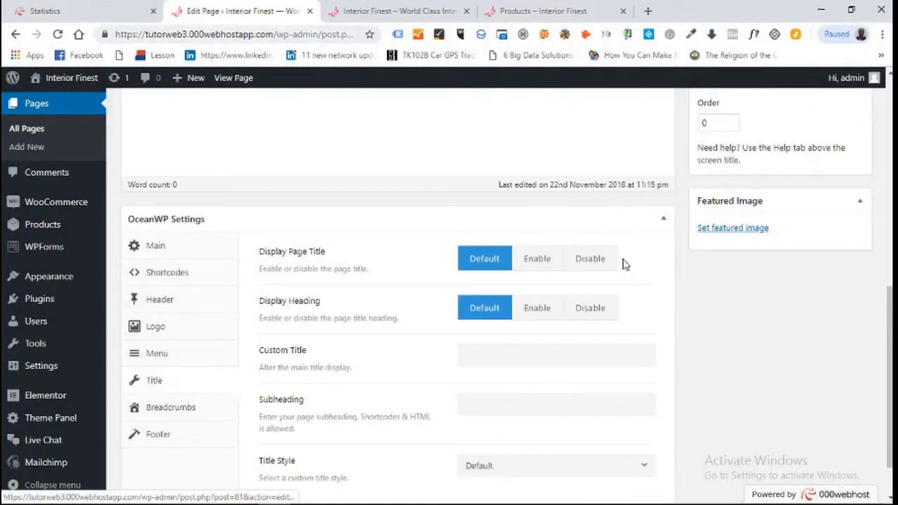
left_click(583, 315)
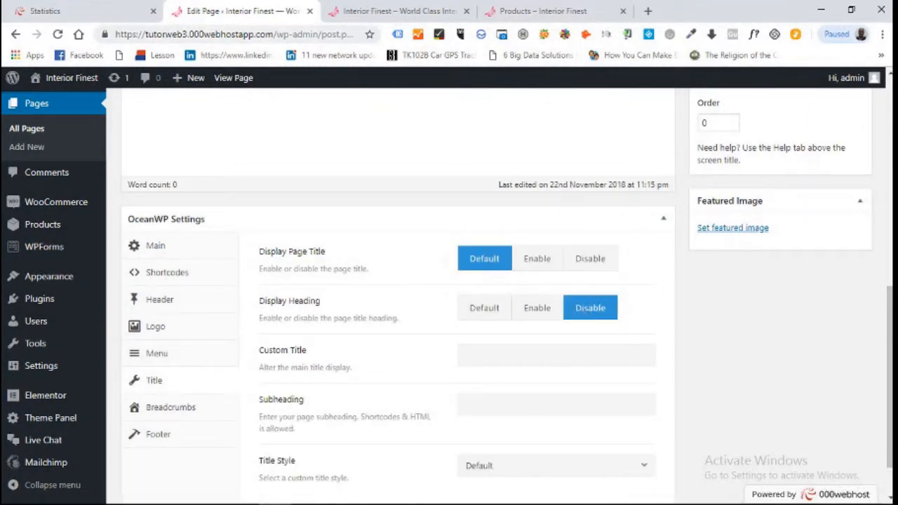
left_click_drag(890, 379, 890, 236)
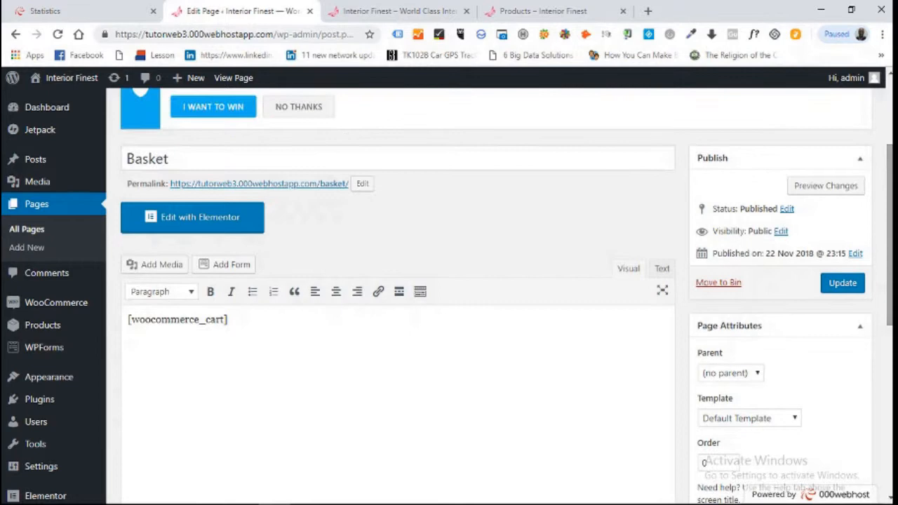
left_click(844, 284)
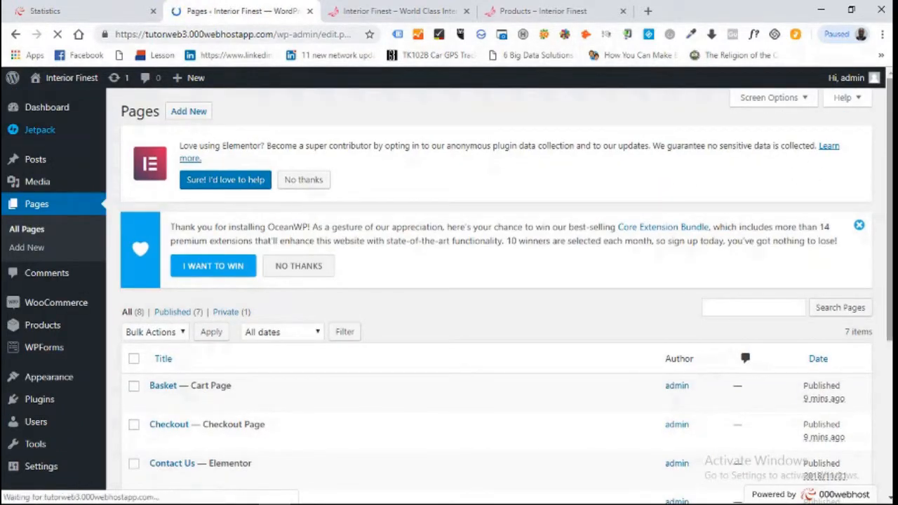
Step: Open the Checkout page for editing from the pages list and set its content layout to Full Width
scroll(200, 360, "down", 3)
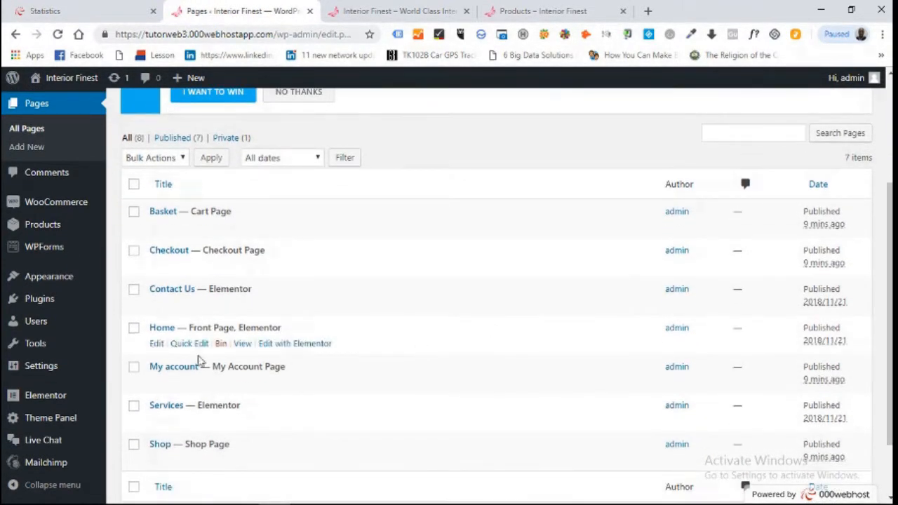
left_click(158, 267)
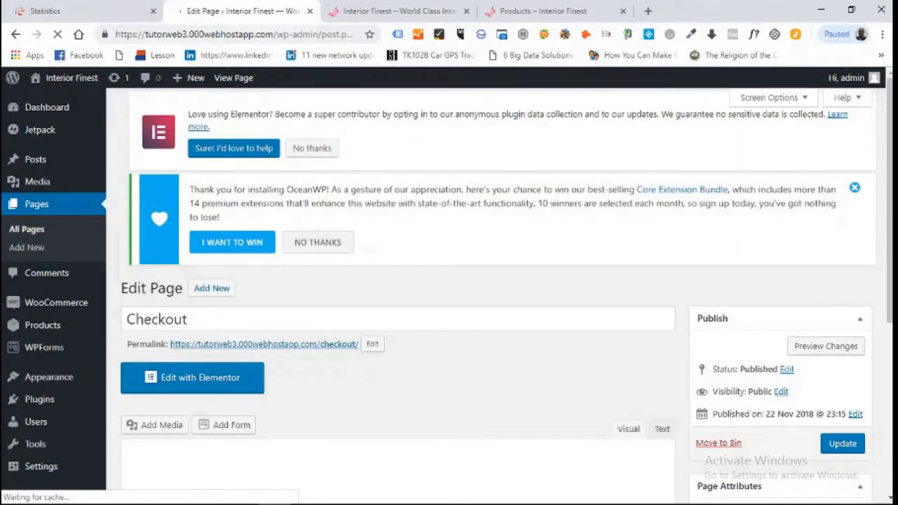
scroll(449, 295, "down", 5)
scroll(576, 333, "up", 5)
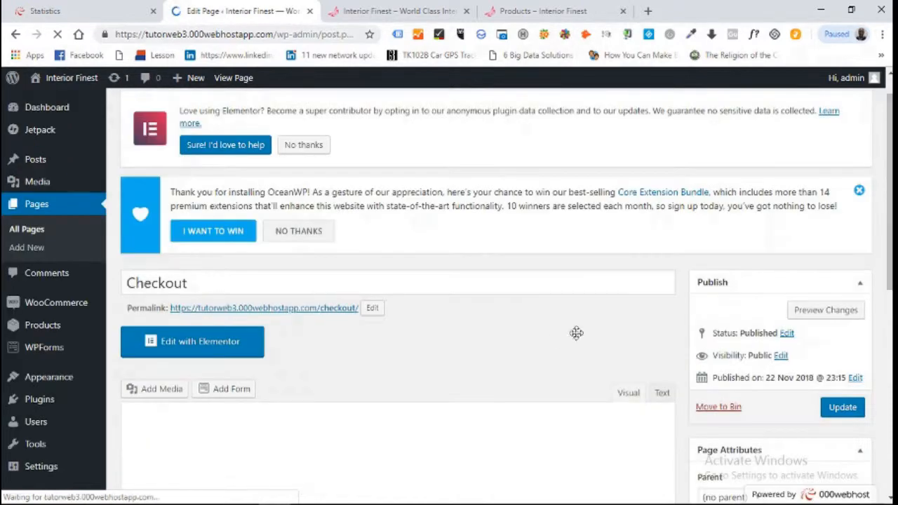
scroll(627, 365, "down", 5)
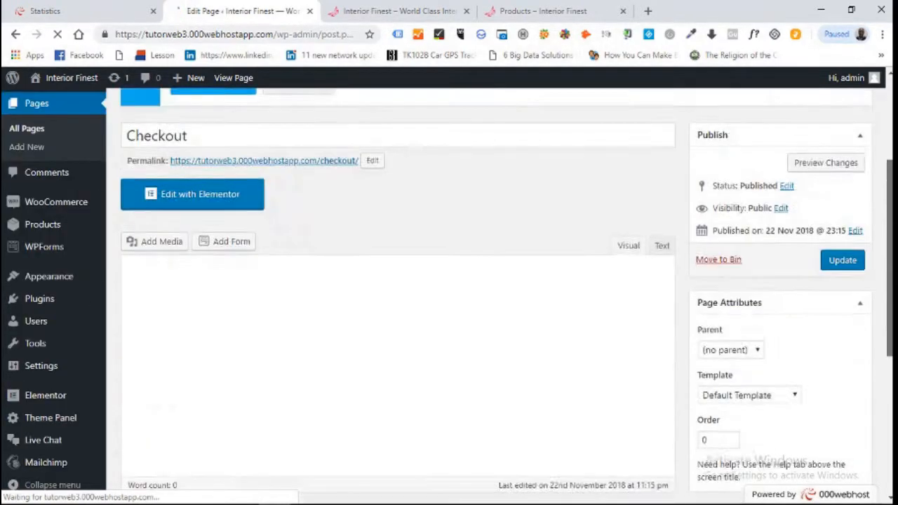
scroll(627, 365, "down", 1)
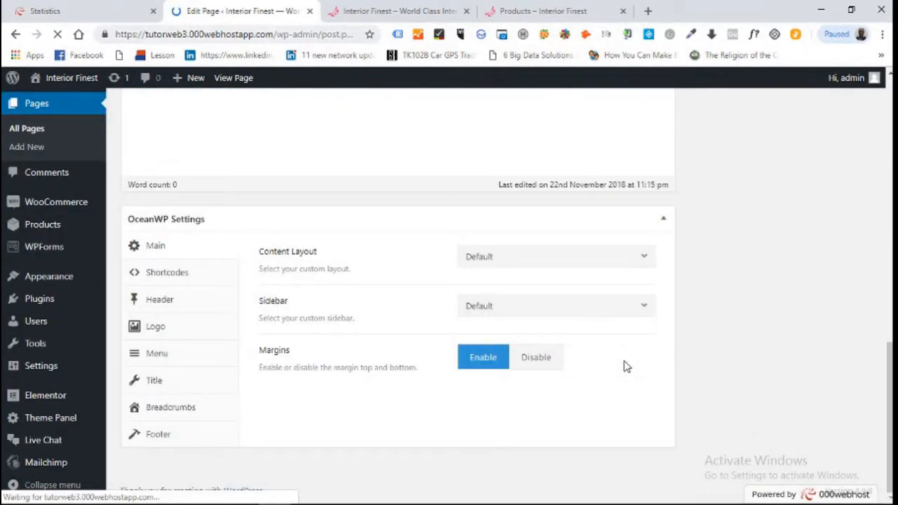
left_click(606, 280)
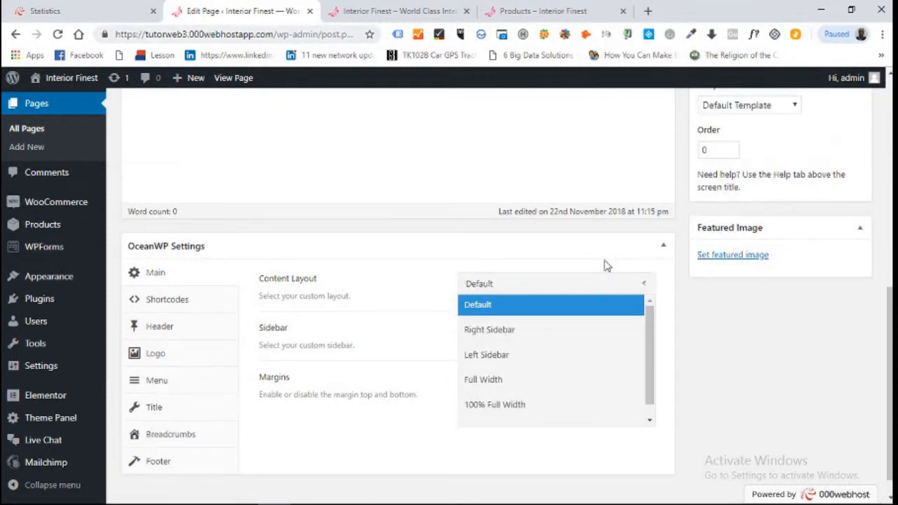
left_click(540, 384)
Step: Disable the display heading in the Checkout page's OceanWP title settings and update the page
left_click(155, 407)
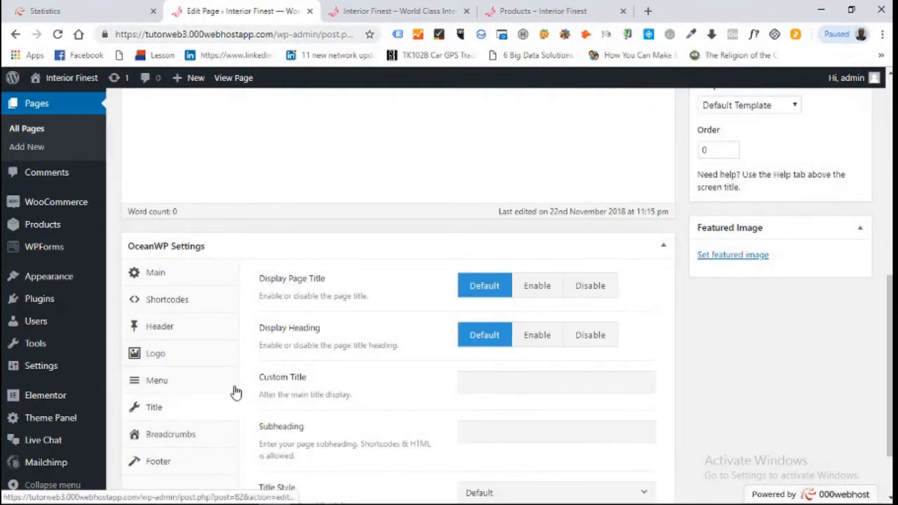
left_click(601, 343)
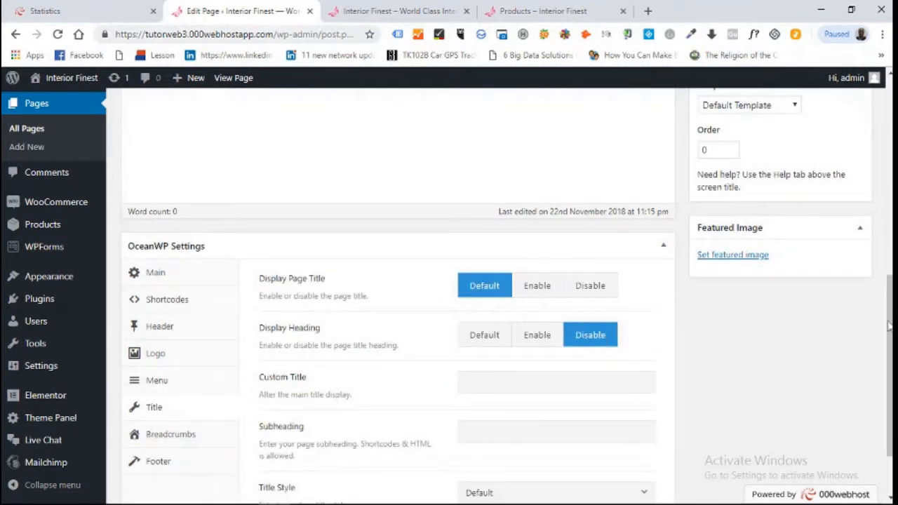
left_click_drag(891, 327, 890, 190)
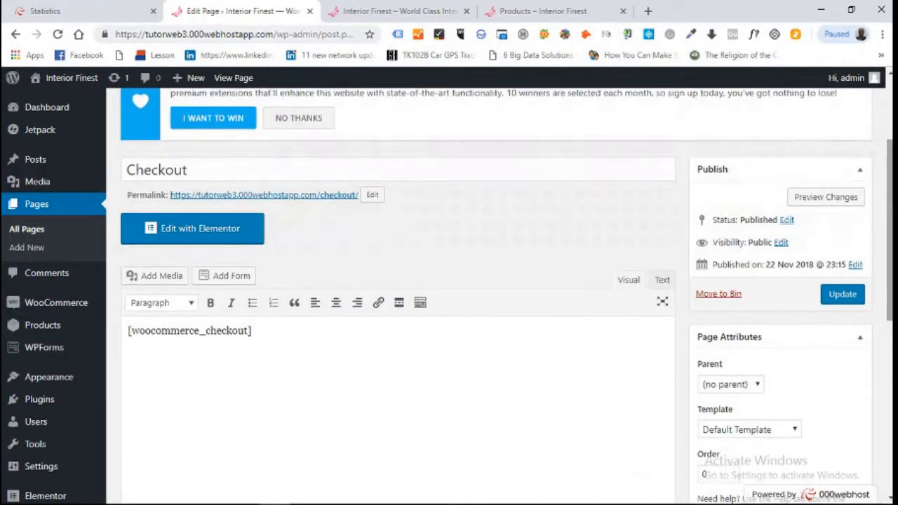
left_click(852, 296)
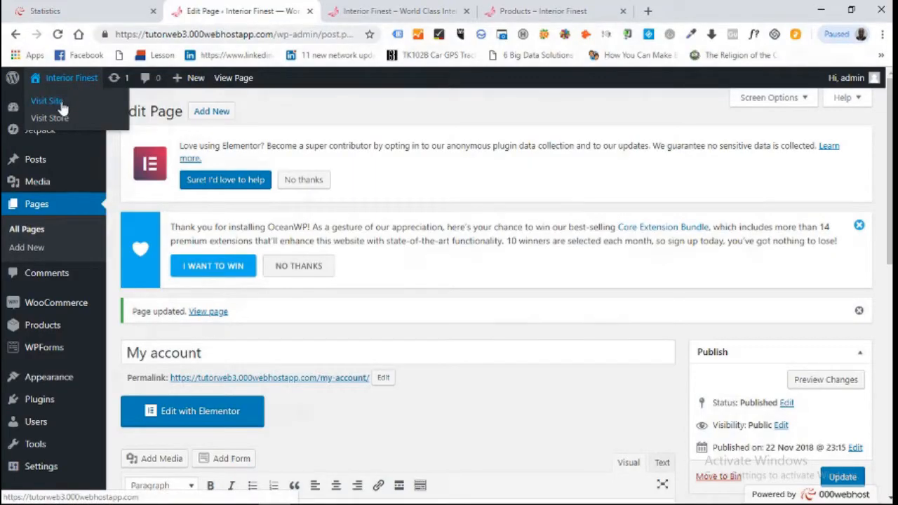
Step: Open the live site in a separate tab, close the old Products tab, and check the homepage's navigation menu
right_click(61, 106)
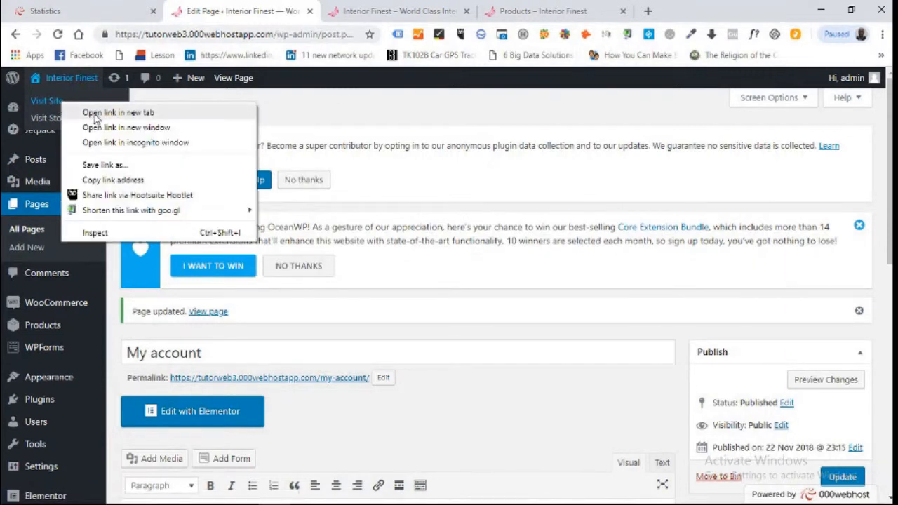
left_click(96, 116)
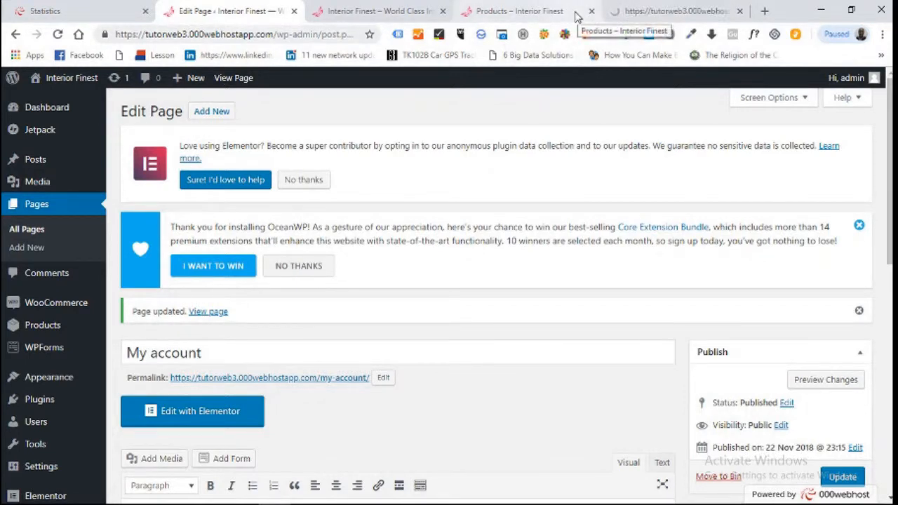
left_click(592, 14)
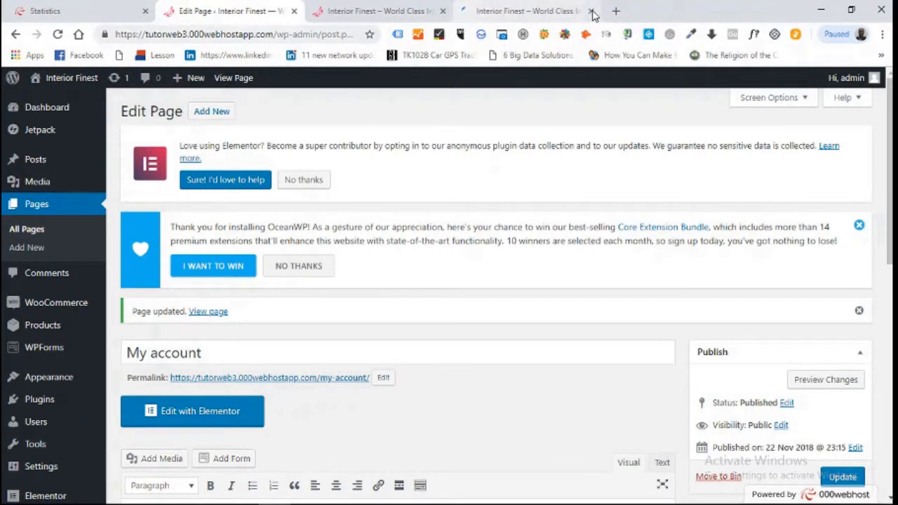
left_click(553, 17)
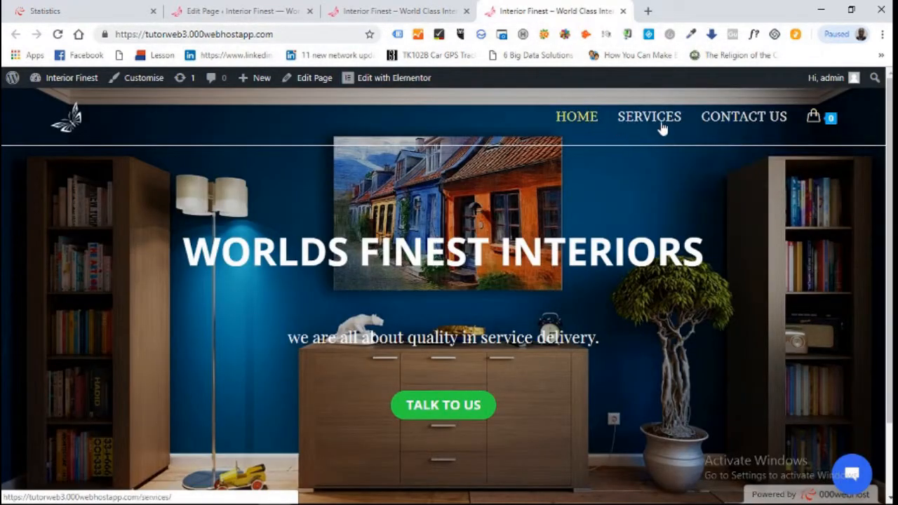
mouse_move(809, 124)
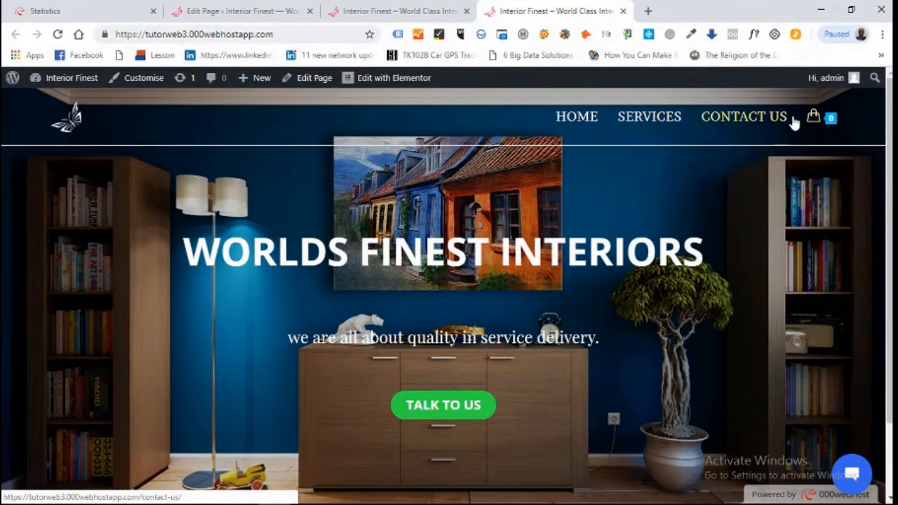
Step: Return to the dashboard, open the theme customiser and open Main_menu for editing
left_click(218, 9)
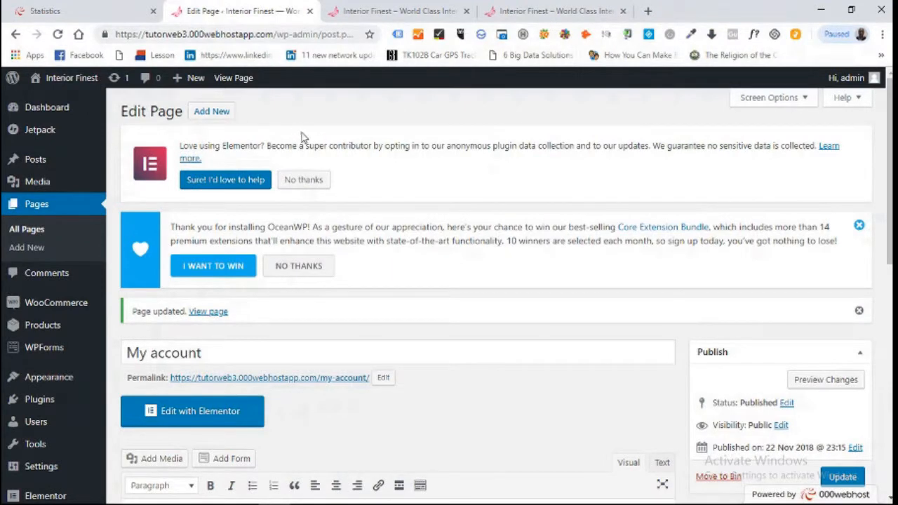
mouse_move(890, 144)
left_mouse_down()
mouse_move(890, 184)
mouse_move(890, 157)
left_mouse_up()
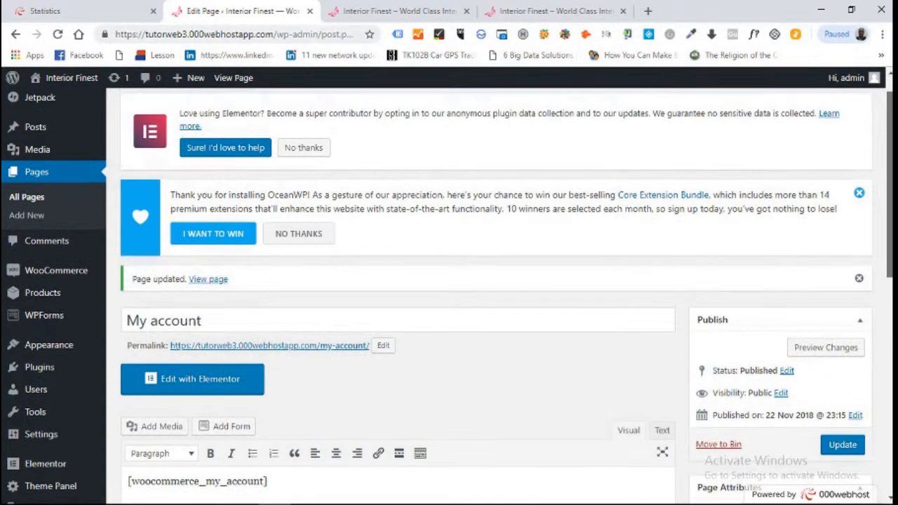
left_click(61, 344)
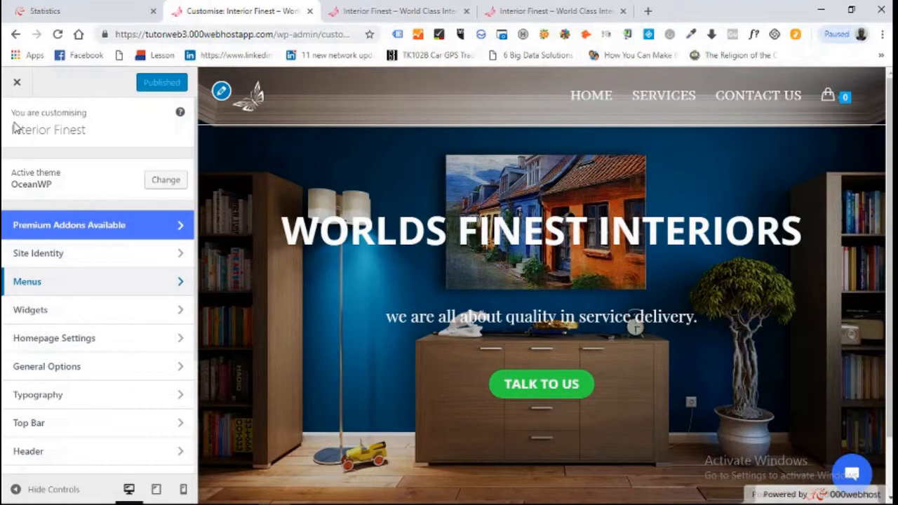
left_click(179, 287)
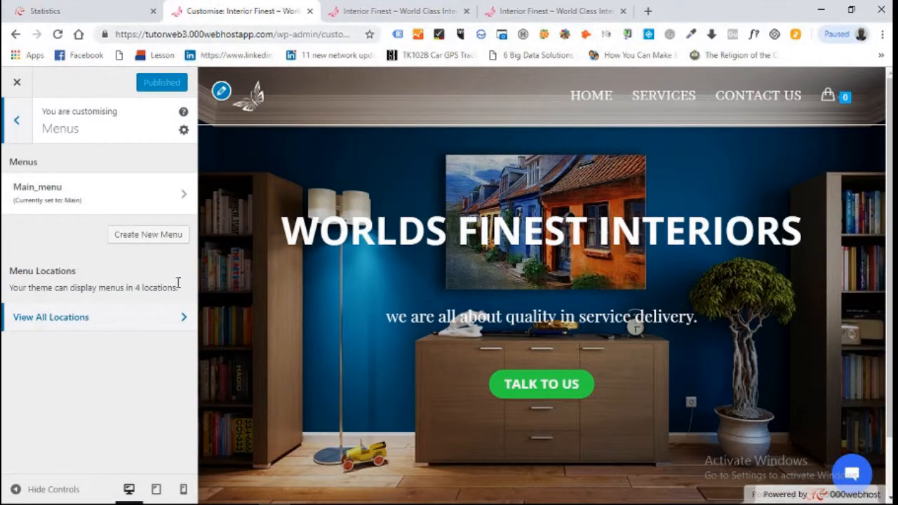
left_click(183, 200)
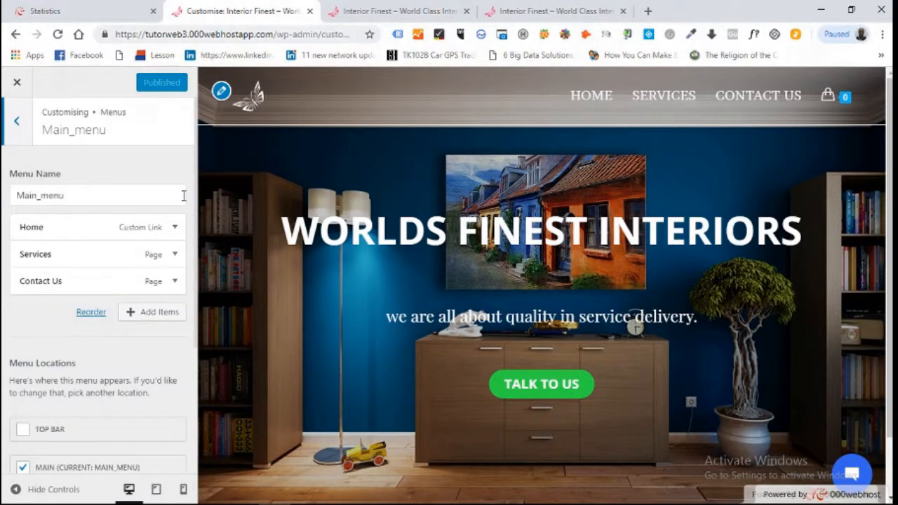
Step: Add the Shop page to Main_menu and publish the change
left_click(148, 313)
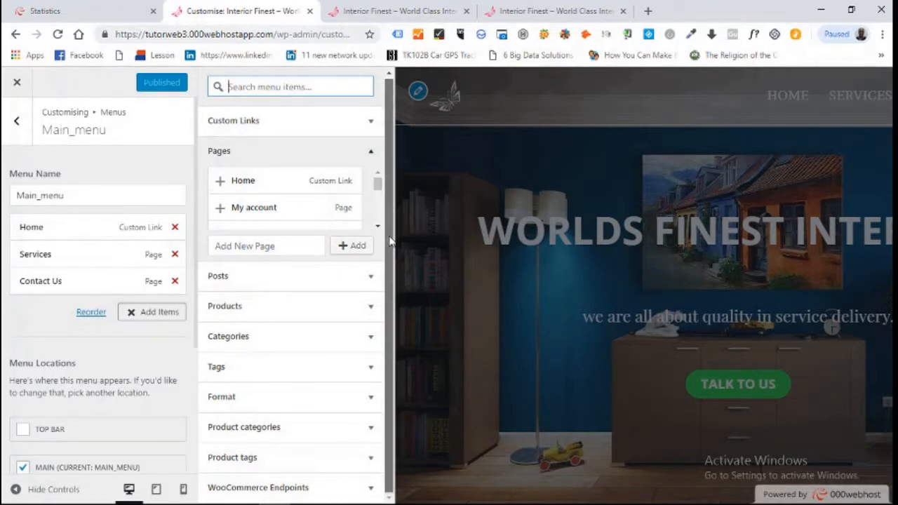
scroll(295, 200, "down", 2)
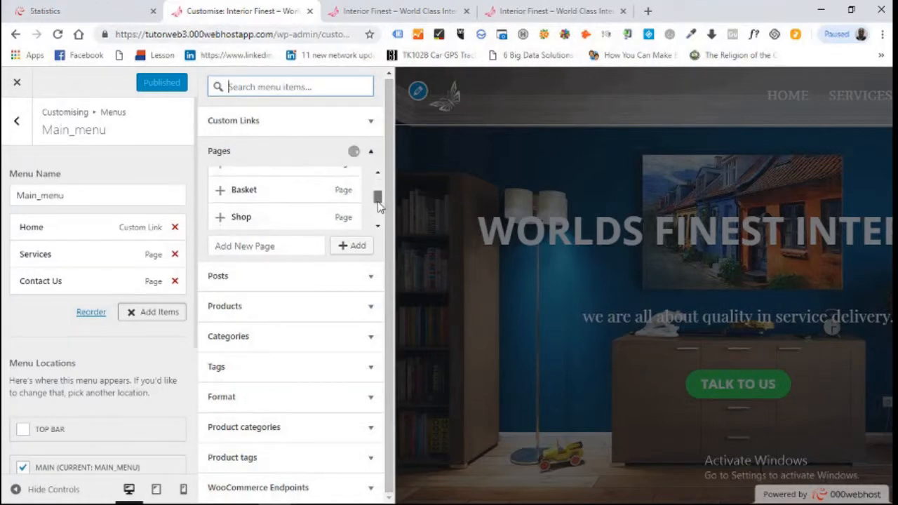
left_click(219, 187)
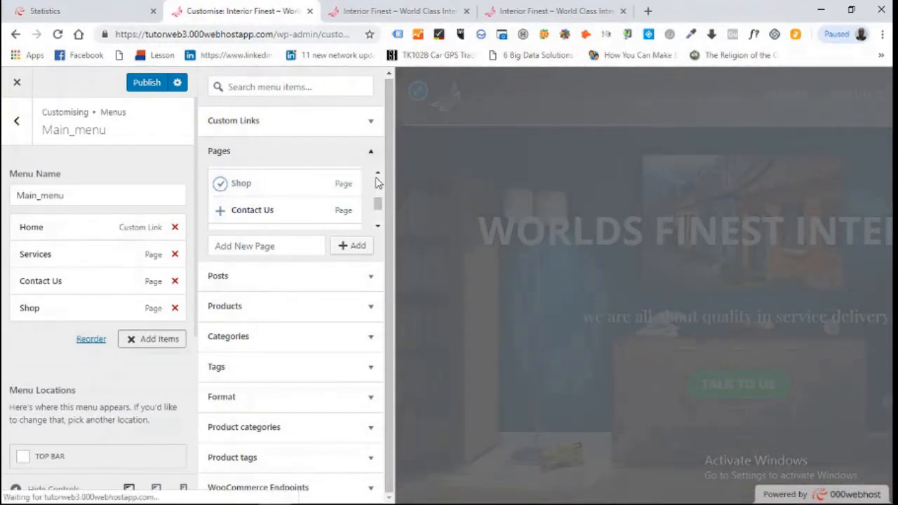
left_click(378, 175)
left_click(378, 174)
left_click(378, 174)
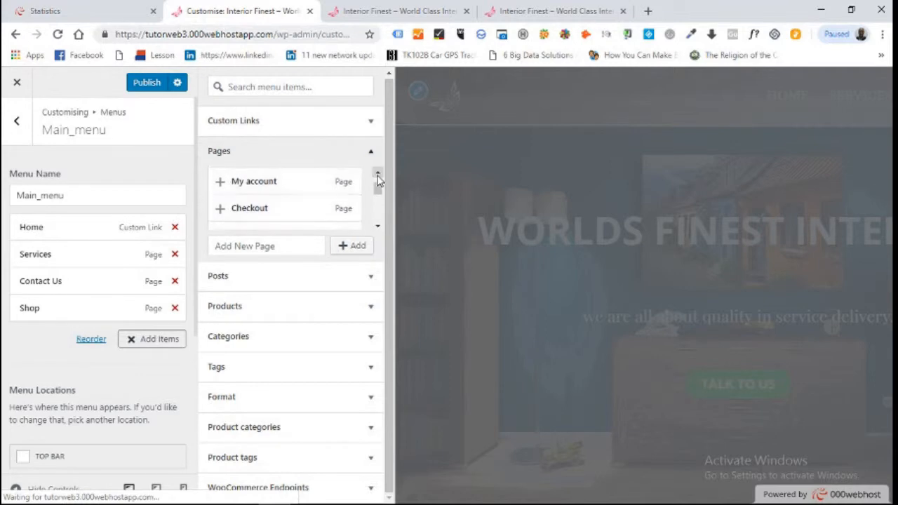
left_click(378, 175)
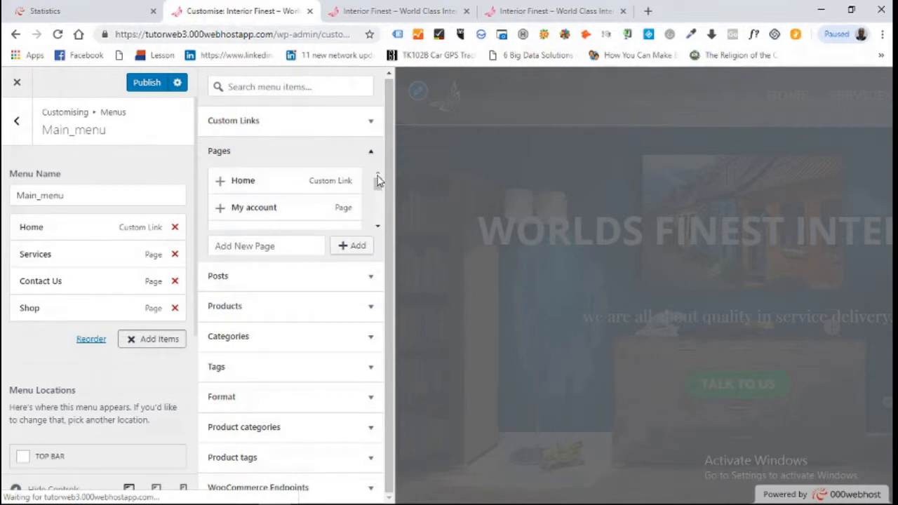
left_click(378, 226)
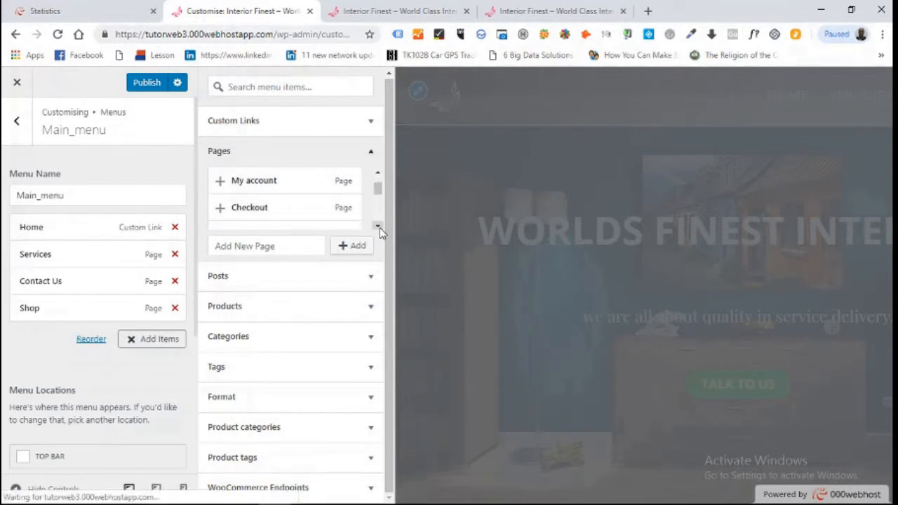
left_click(379, 228)
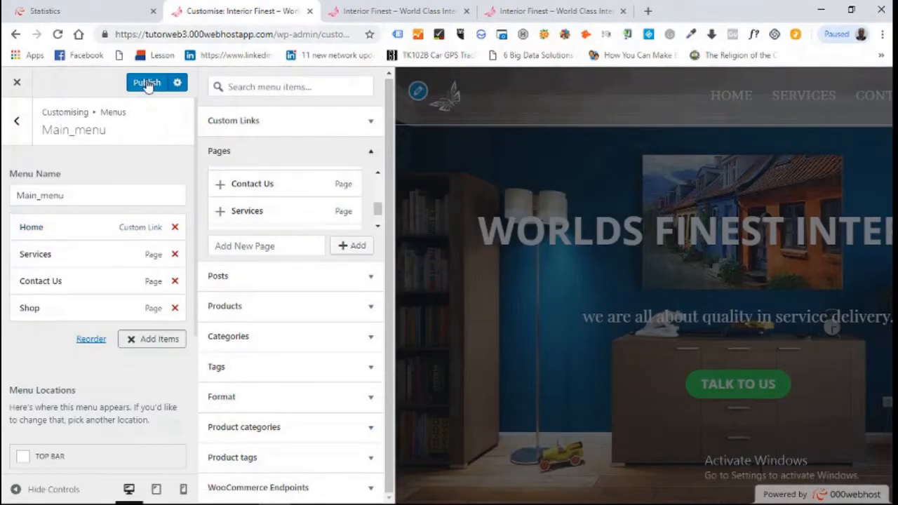
left_click(147, 83)
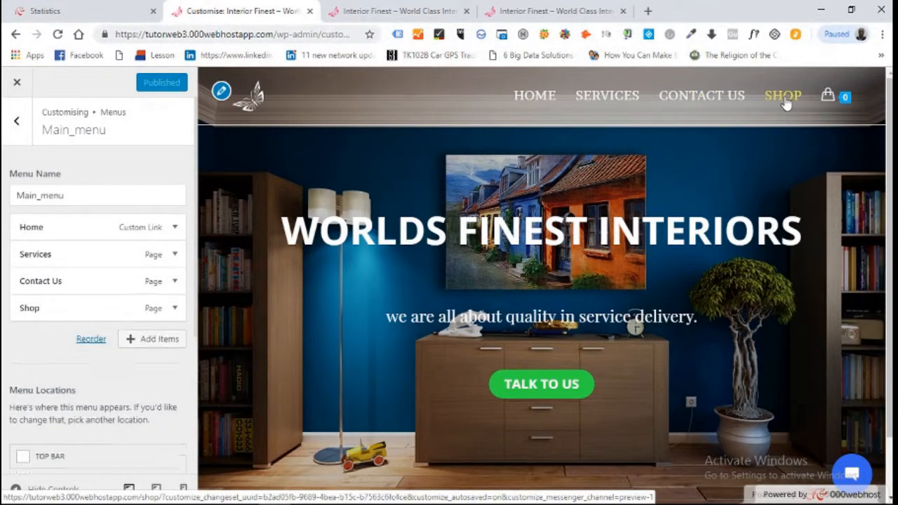
Step: Try the Shop link in the site preview, then leave the menu settings and close the customiser
left_click(784, 96)
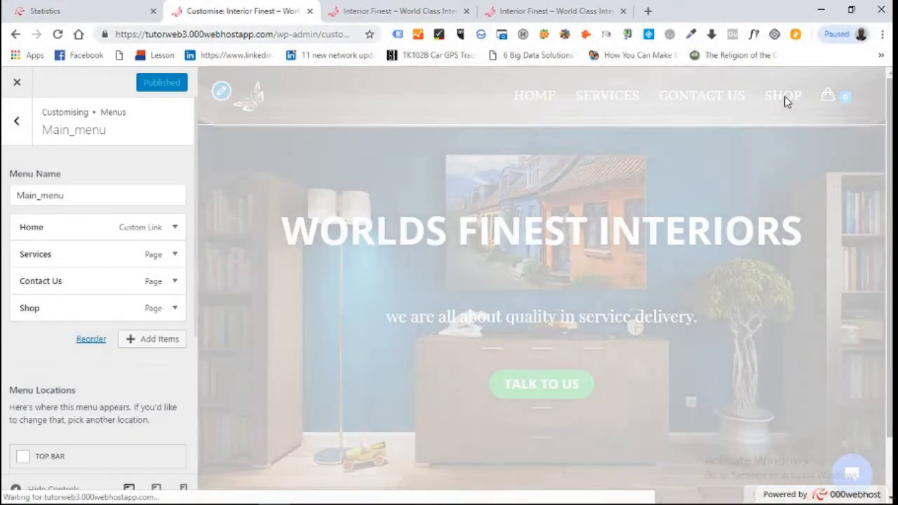
left_click(16, 127)
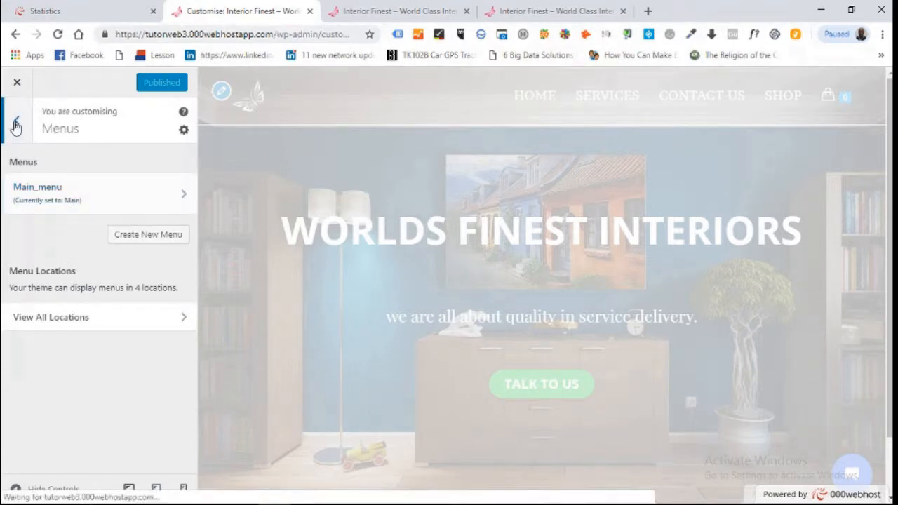
left_click(16, 127)
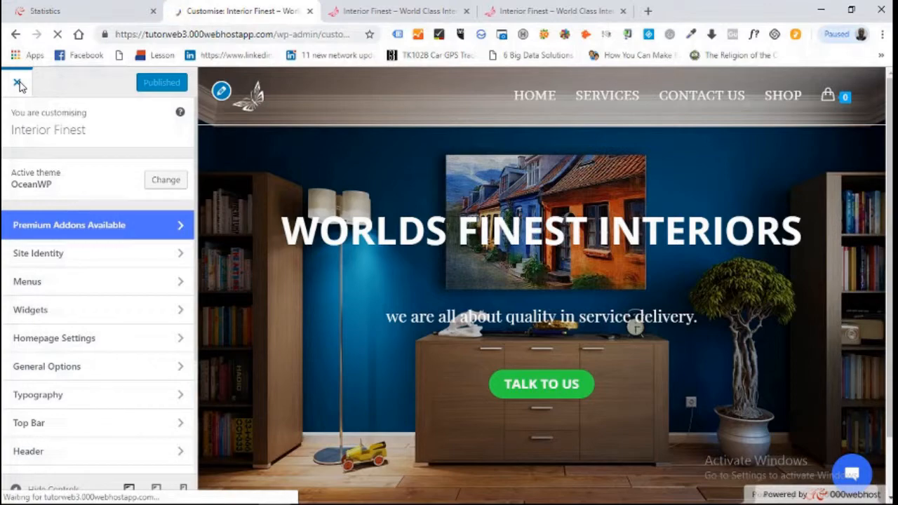
left_click(19, 84)
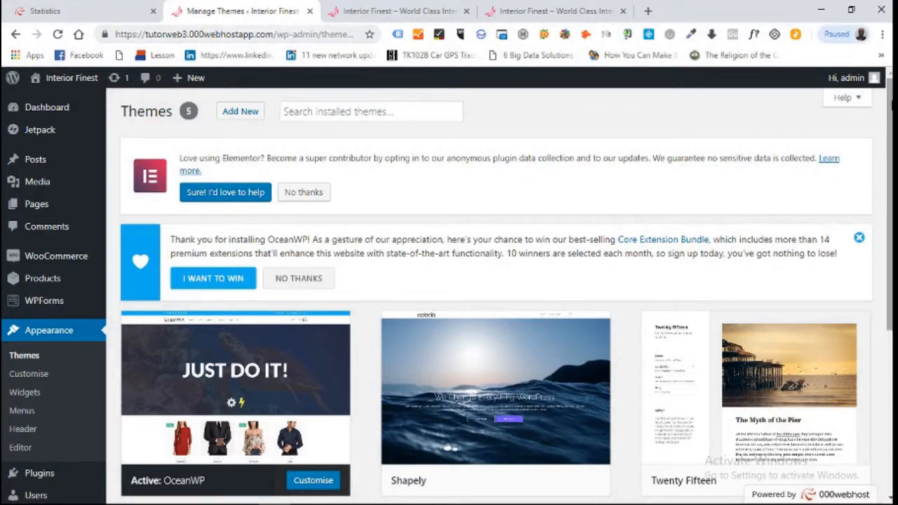
Step: Open the product categories page and name the new category "Water Bottles"
left_click_drag(891, 116, 892, 146)
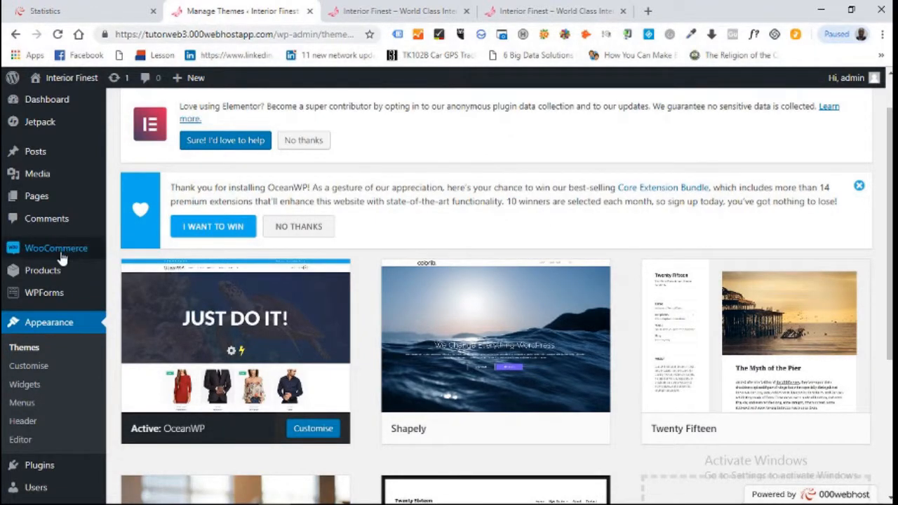
mouse_move(68, 254)
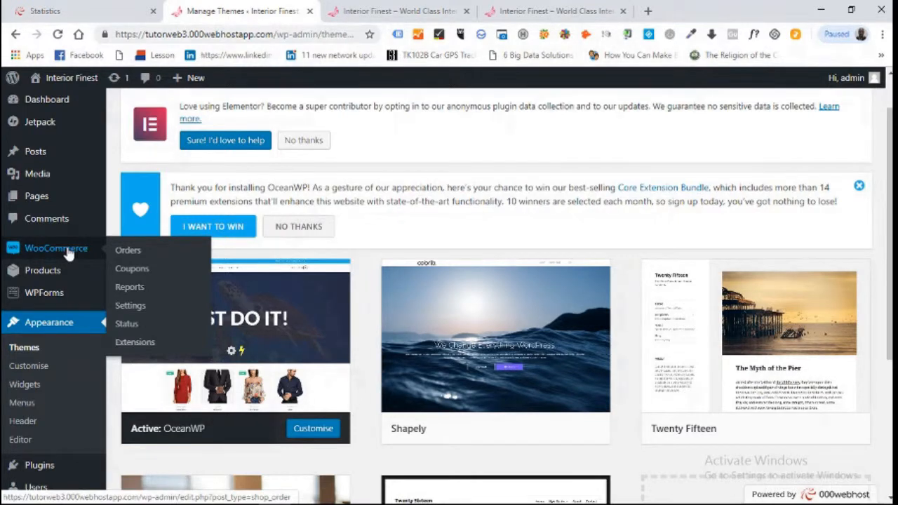
mouse_move(62, 273)
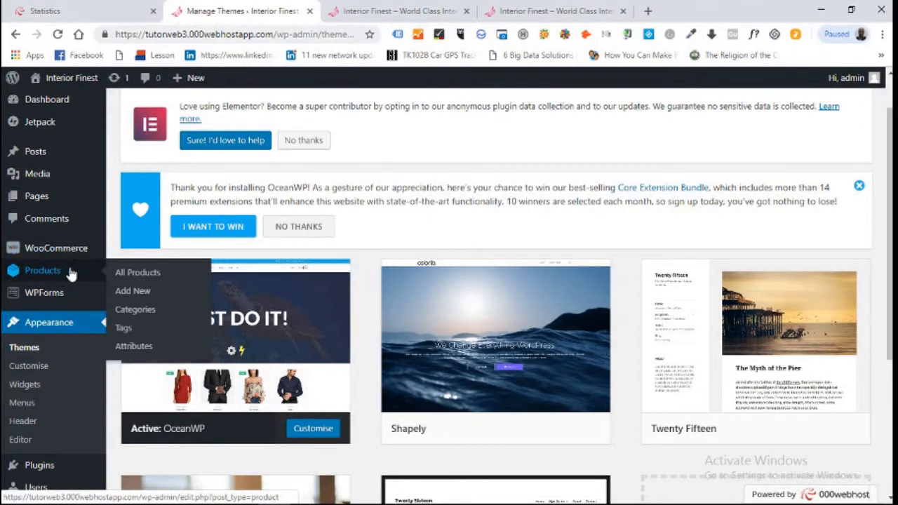
left_click(137, 311)
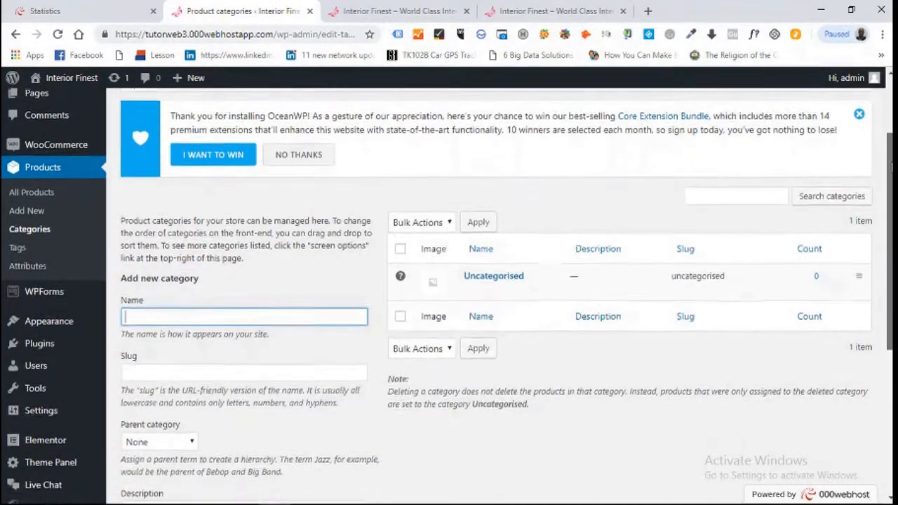
left_click_drag(892, 167, 892, 177)
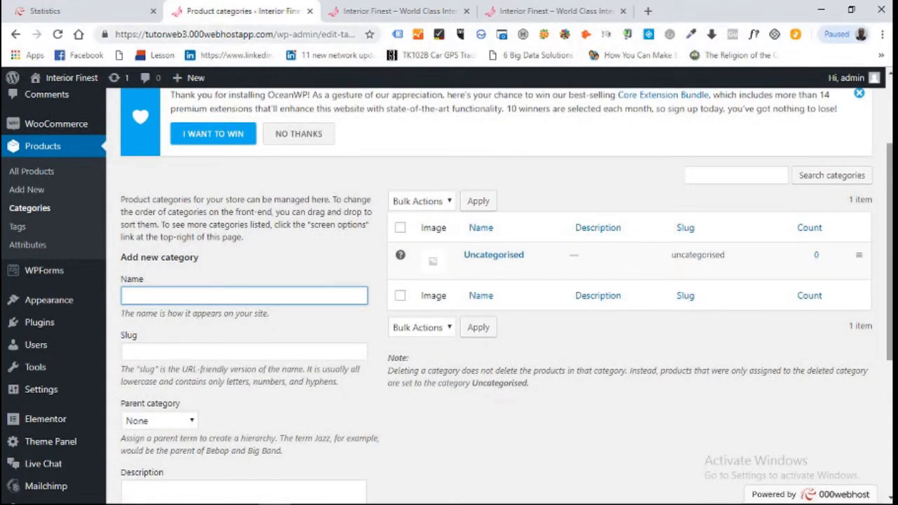
type("Water Bottles")
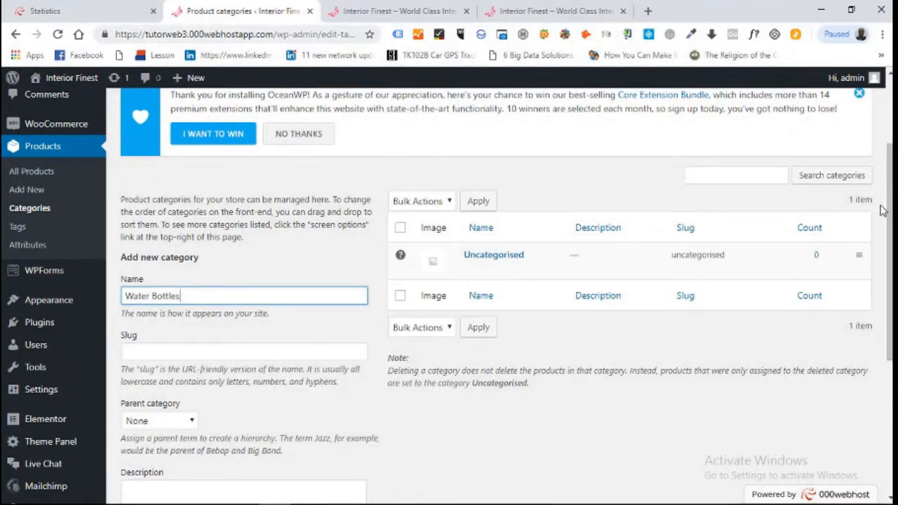
Step: Describe the category as "The finest water bottles in the world." and add it to the product categories
scroll(282, 408, "down", 2)
left_click(282, 408)
type("The ")
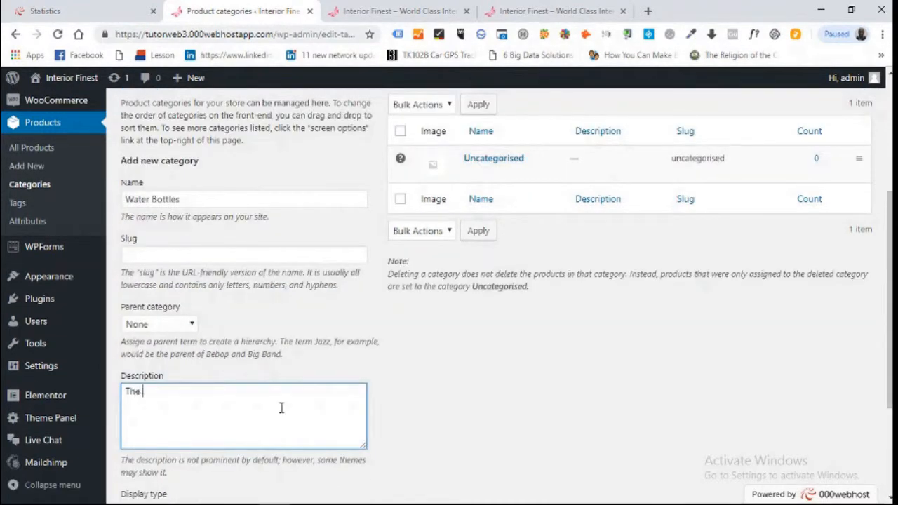
type("finest water bo")
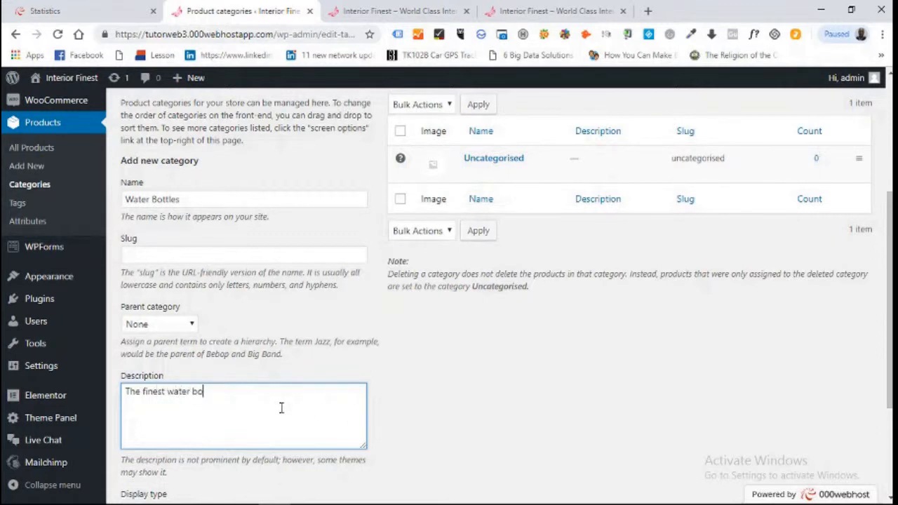
type("ttles in the world.")
scroll(281, 408, "down", 1)
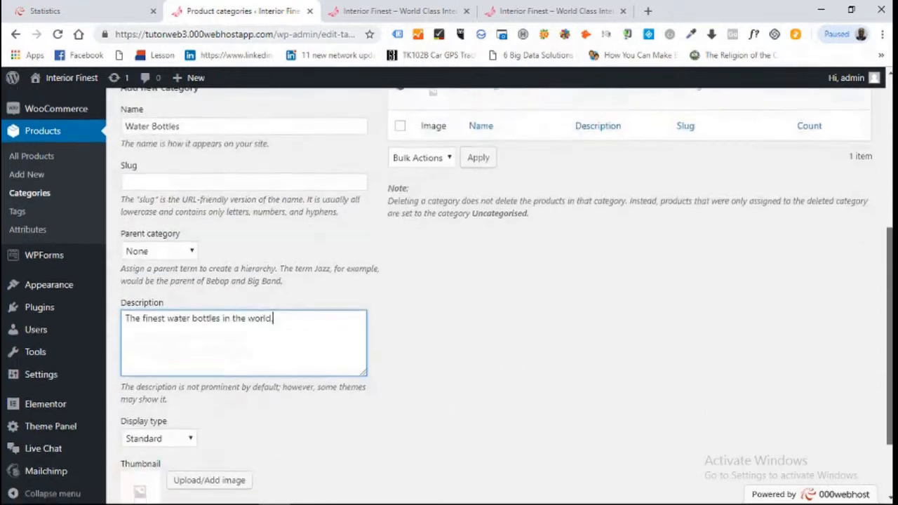
scroll(294, 393, "down", 1)
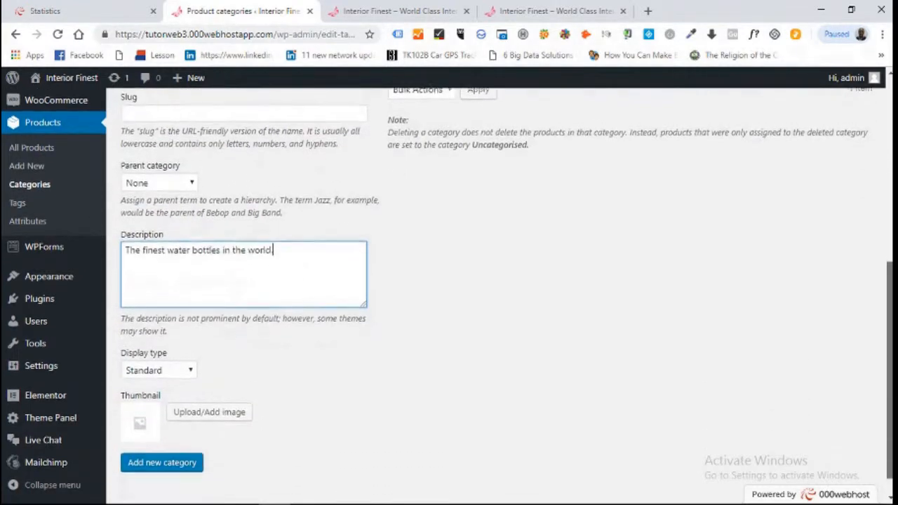
left_click(186, 457)
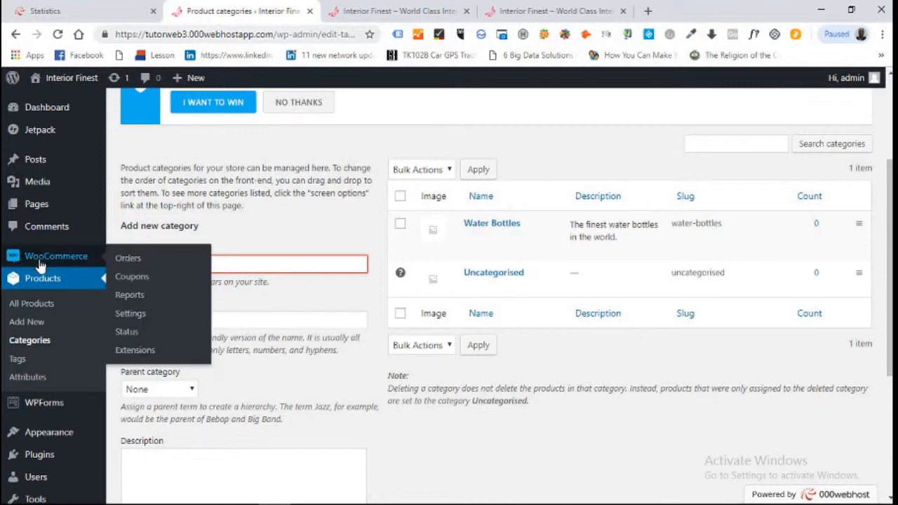
Step: Open the list of all products and look over the page
left_click(40, 309)
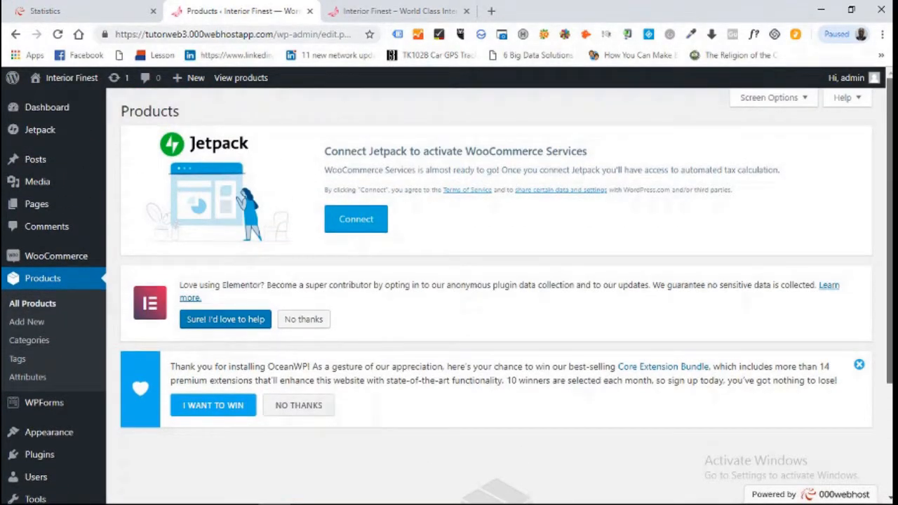
scroll(496, 295, "down", 2)
scroll(495, 295, "up", 2)
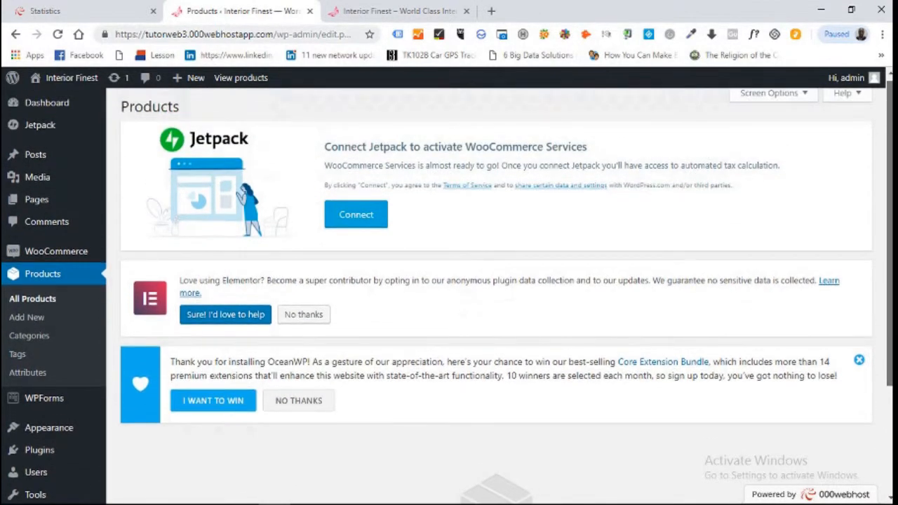
Step: Reload the live Interior Finest site and view its Shop page from the main menu
scroll(496, 295, "down", 1)
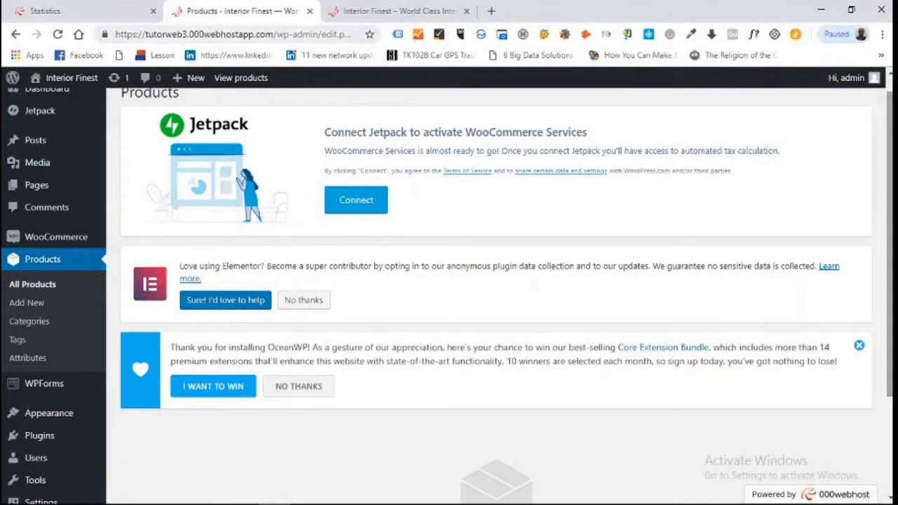
left_click(439, 6)
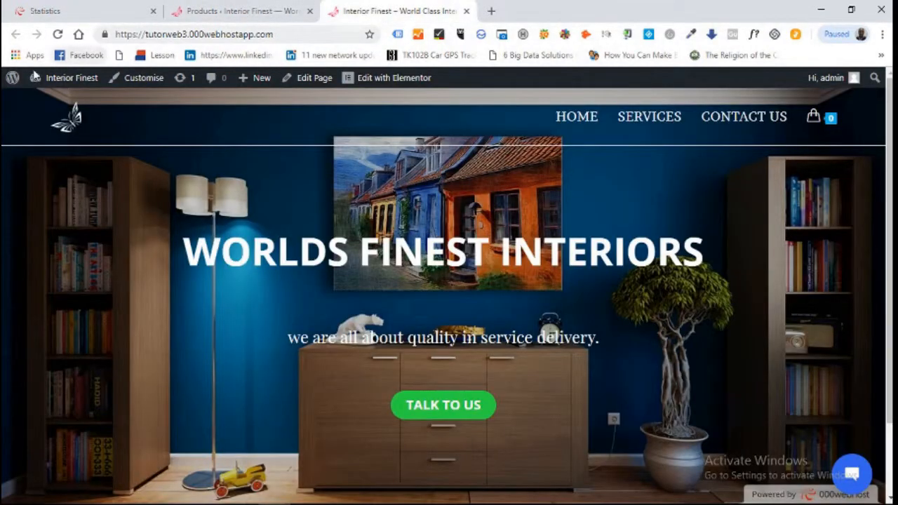
left_click(59, 34)
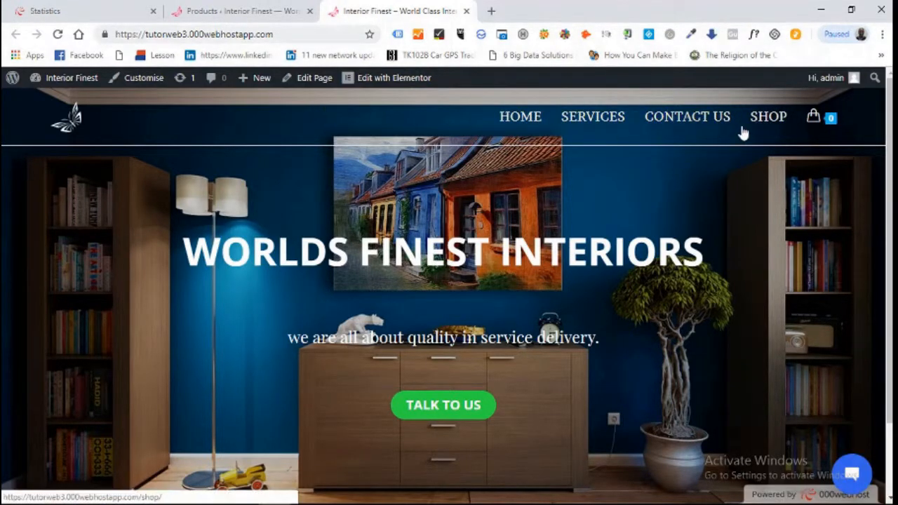
left_click(770, 118)
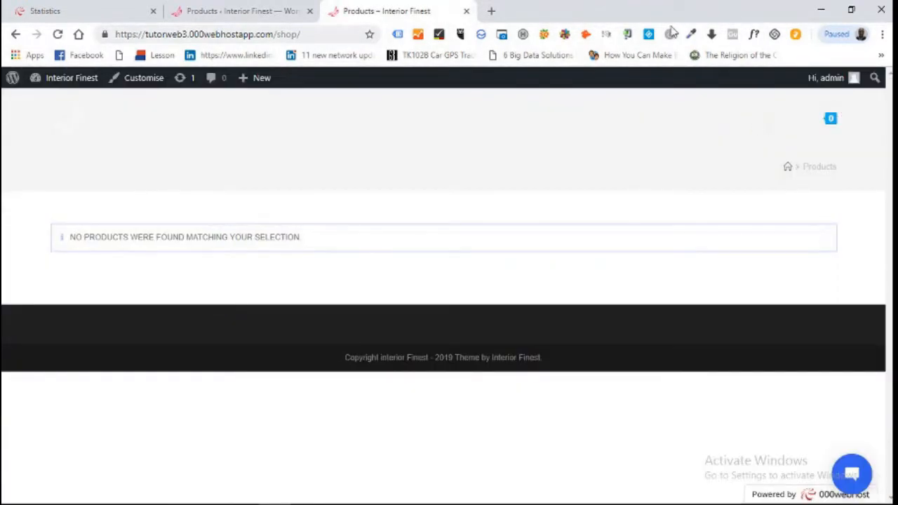
Step: Return to the admin products page and start a new product named "Purple Water Bottle"
left_click(237, 9)
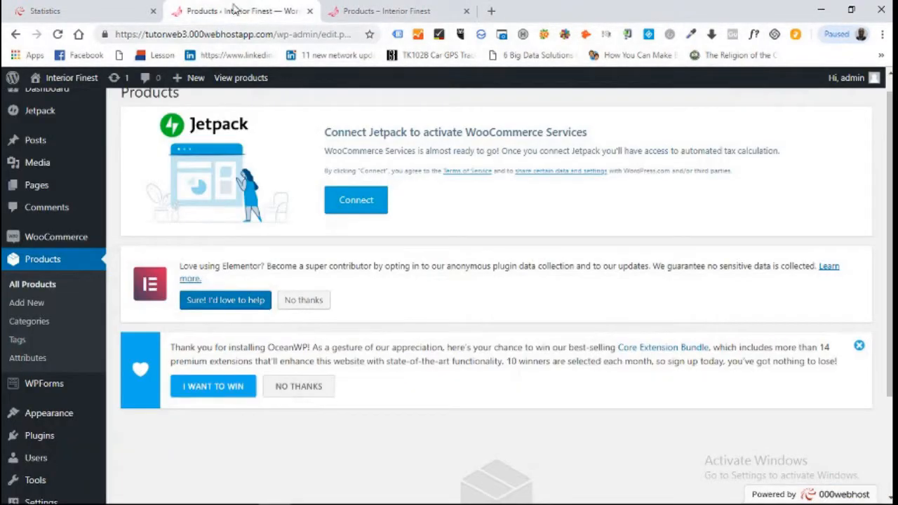
left_click(27, 303)
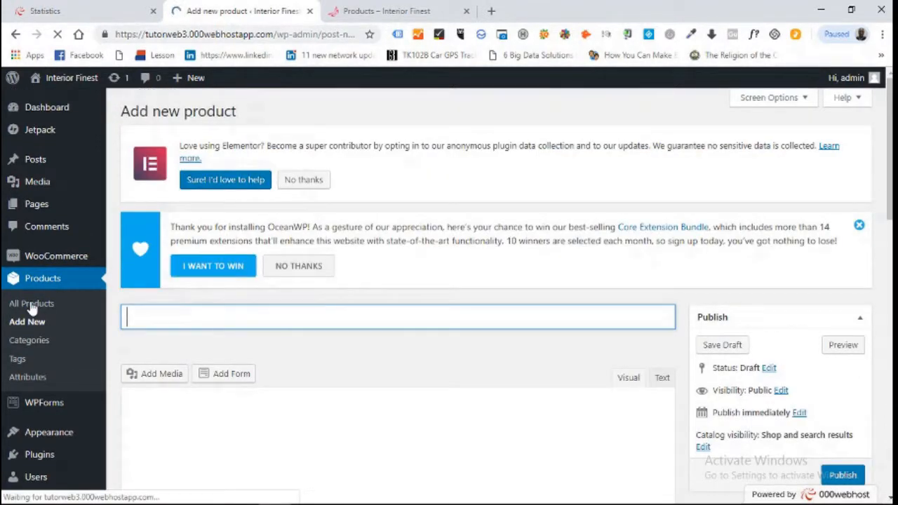
type("Purple ")
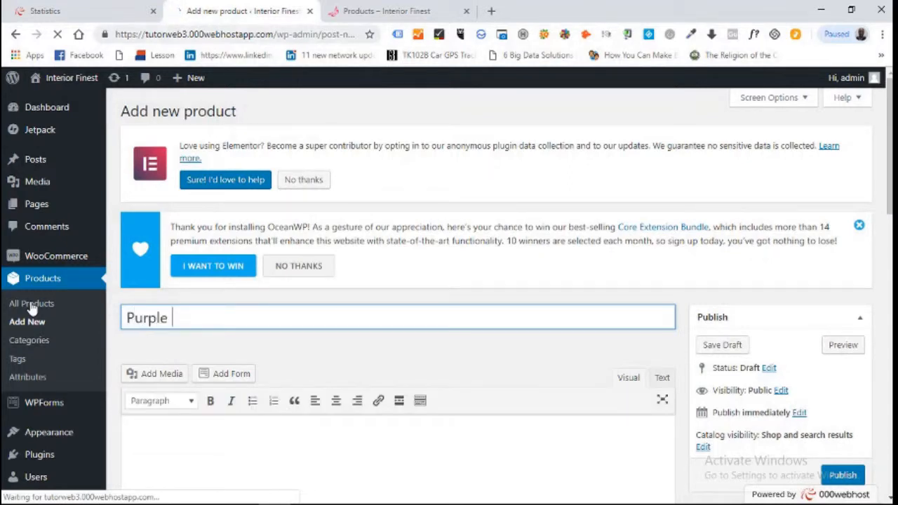
type("Water Bi")
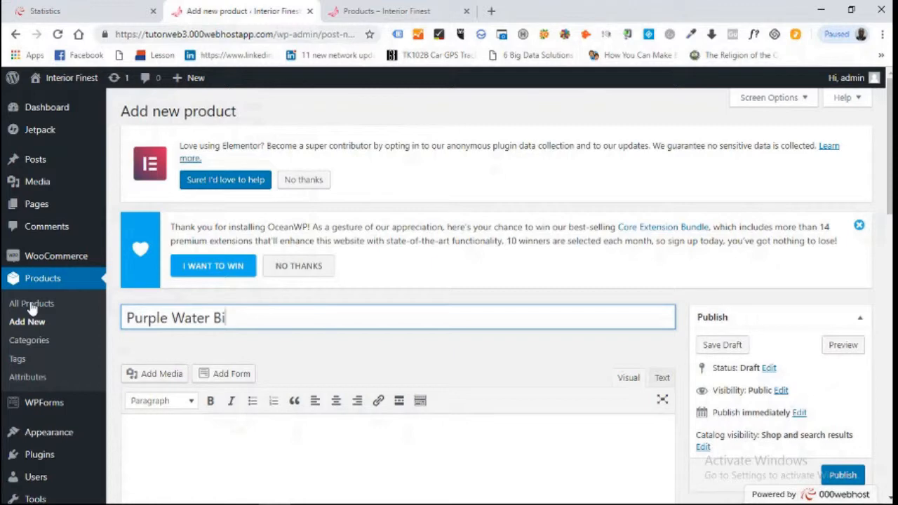
key("BackSpace")
type("ottle")
Step: Set the product's content layout to Full Width in the OceanWP settings
scroll(32, 309, "down", 7)
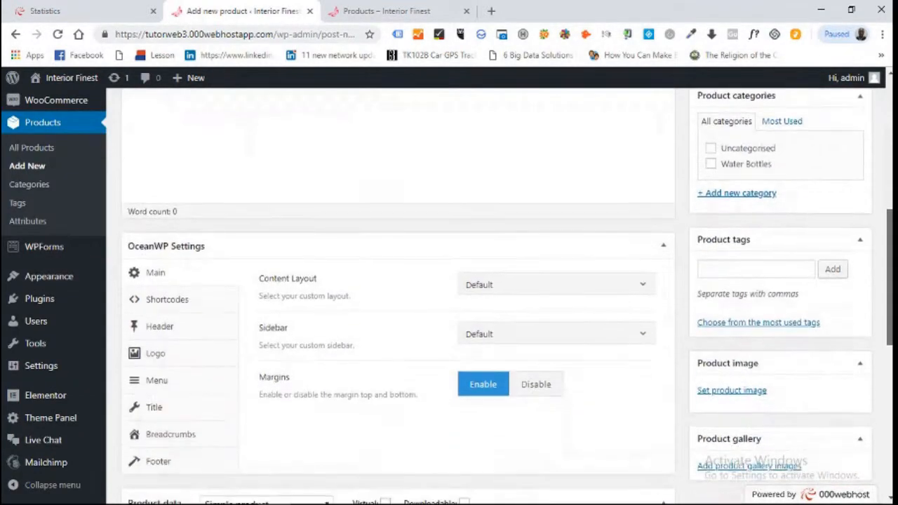
scroll(622, 297, "down", 1)
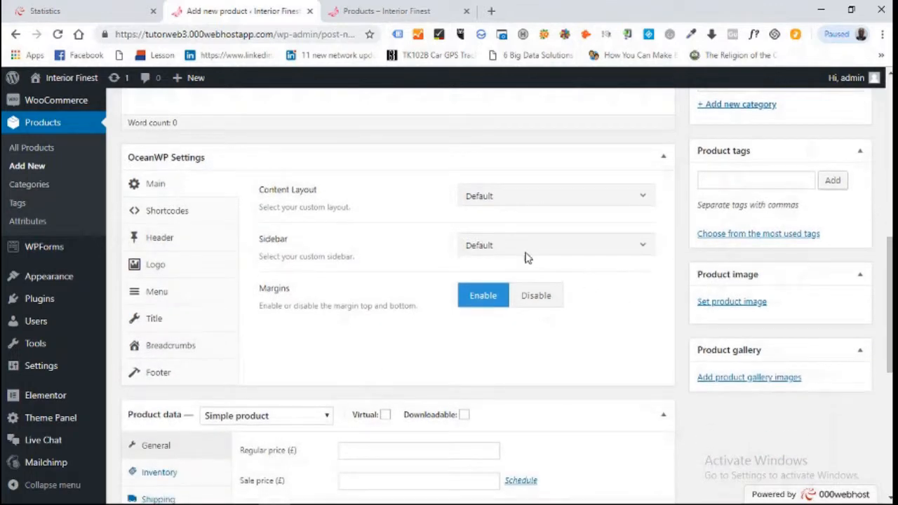
left_click(596, 204)
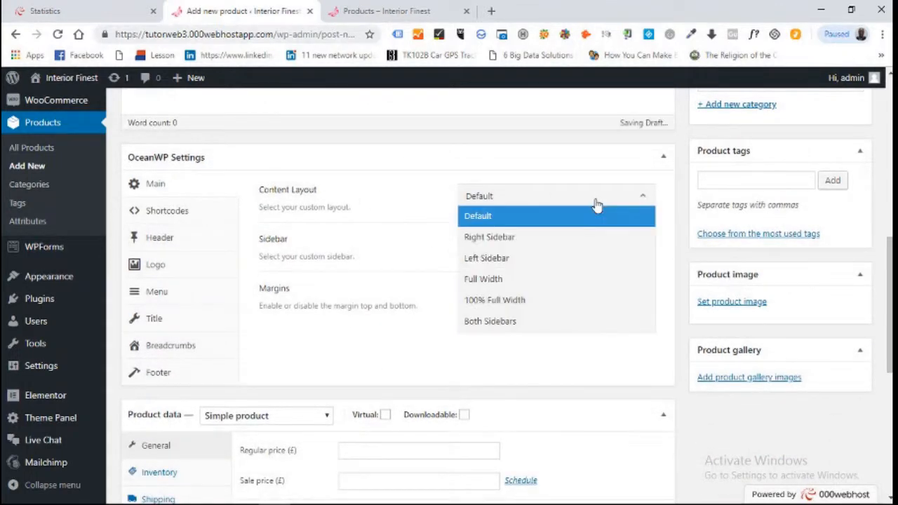
left_click(524, 281)
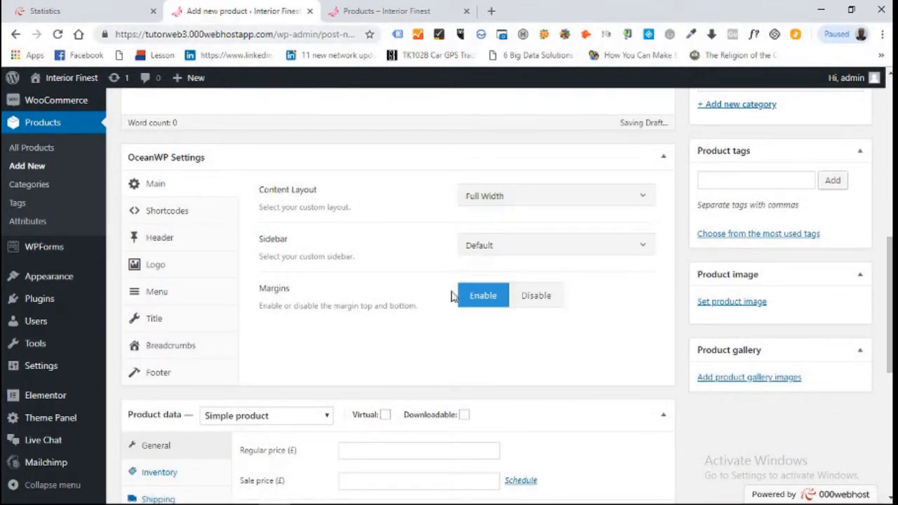
left_click(152, 319)
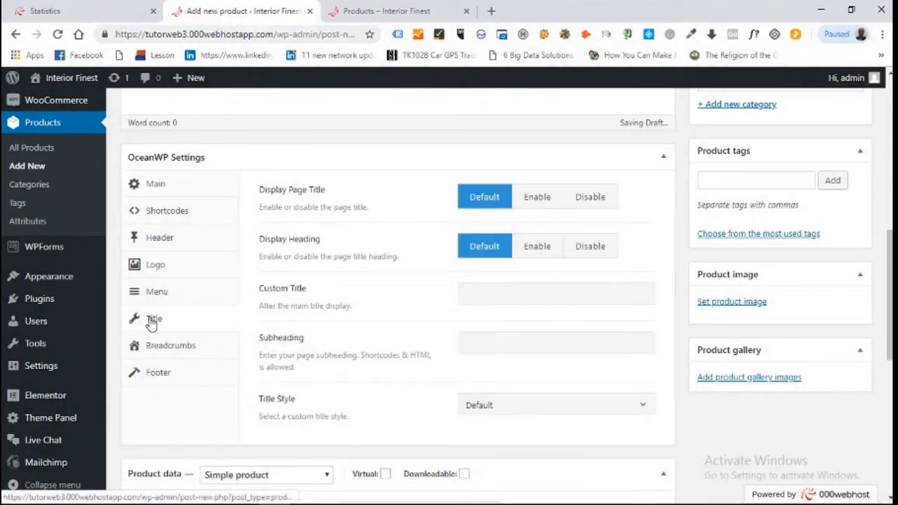
left_click(589, 251)
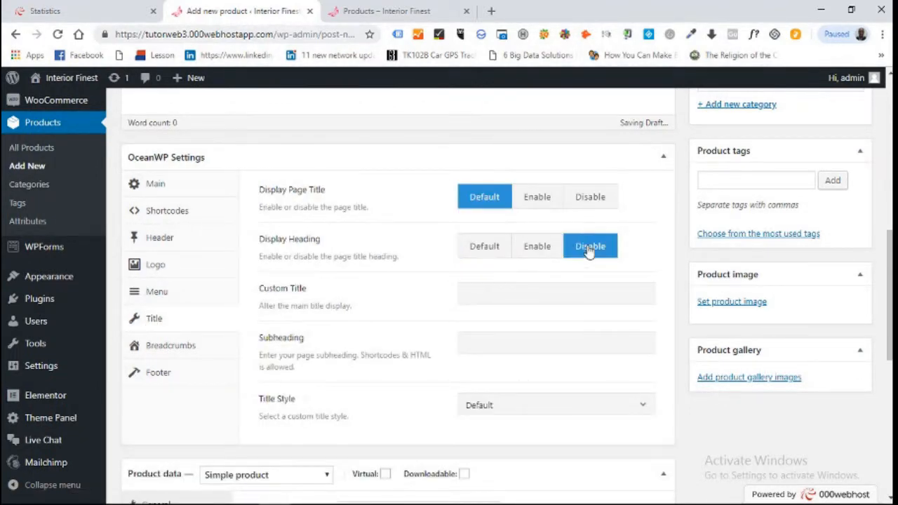
left_click(483, 253)
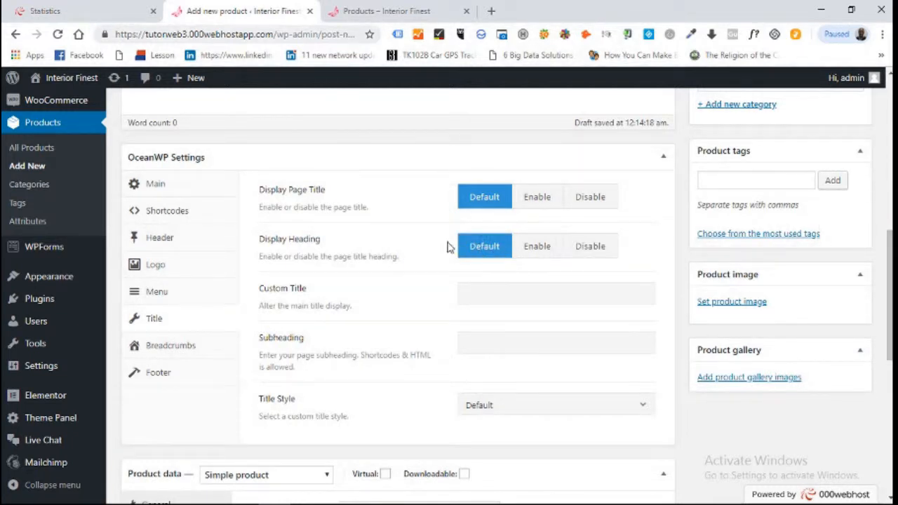
Step: Set the product's regular price to £10 and its sale price to £6
scroll(650, 285, "down", 3)
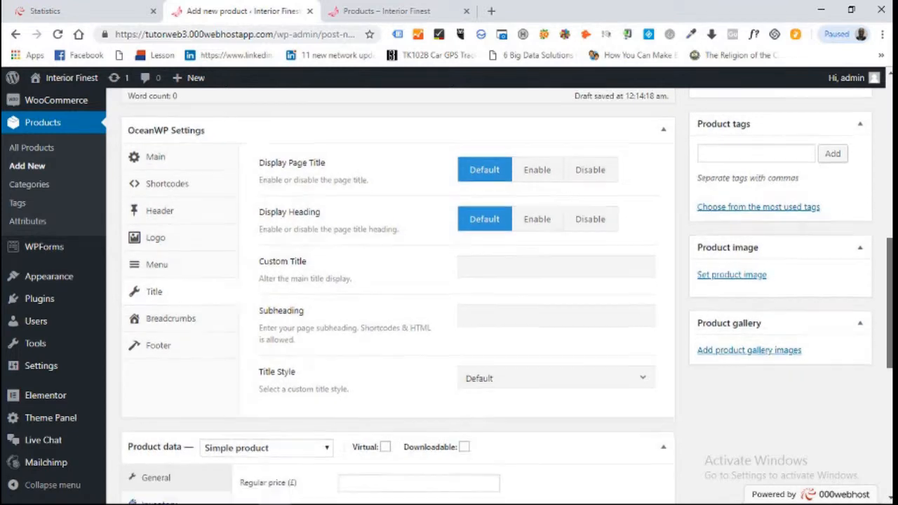
scroll(508, 294, "down", 1)
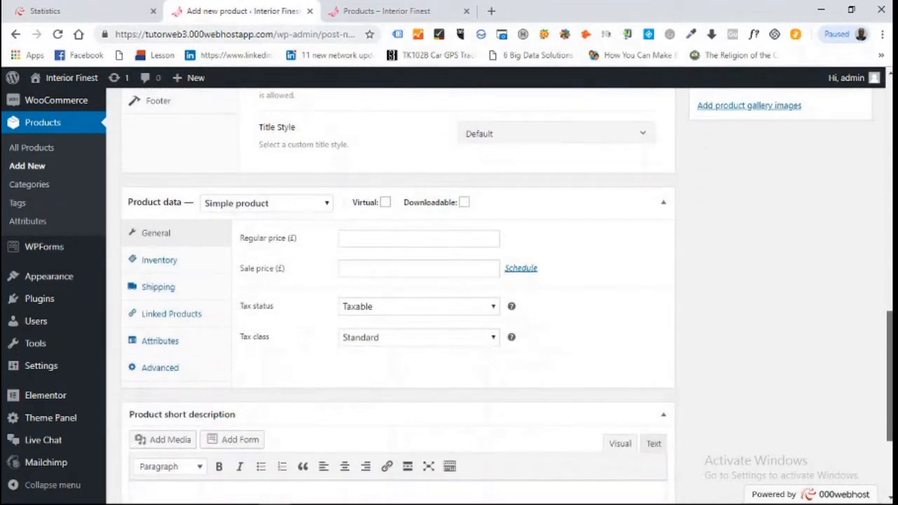
left_click(377, 241)
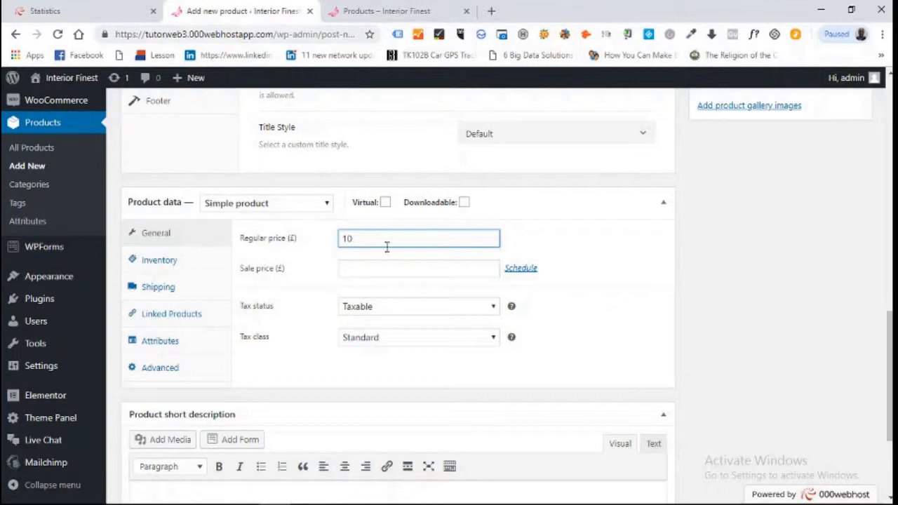
left_click(386, 269)
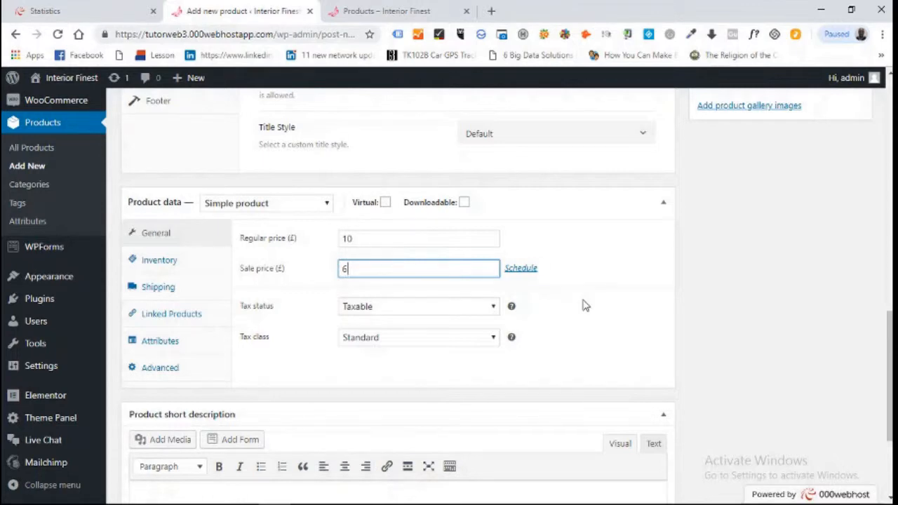
Step: Fill the product short description with the prepared Blue water bottle text for athletes, including its HERE contact link
left_click_drag(891, 351, 839, 383)
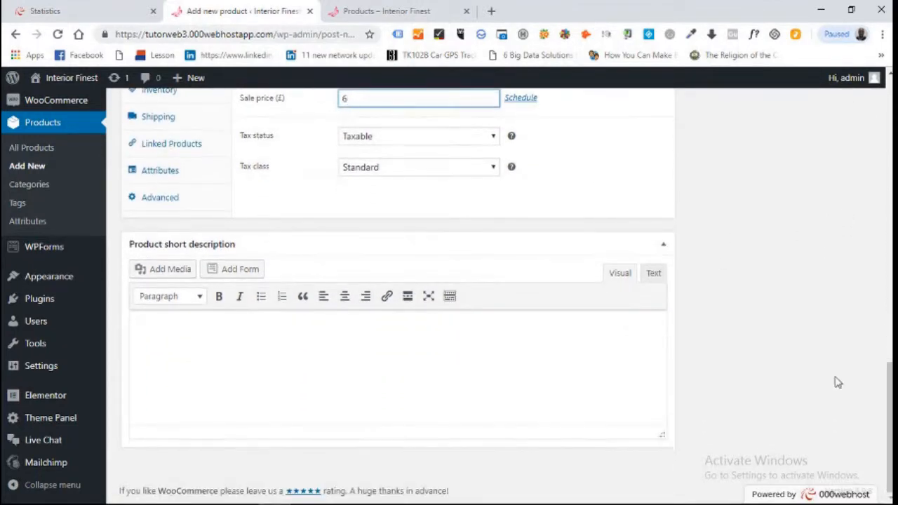
left_click(426, 344)
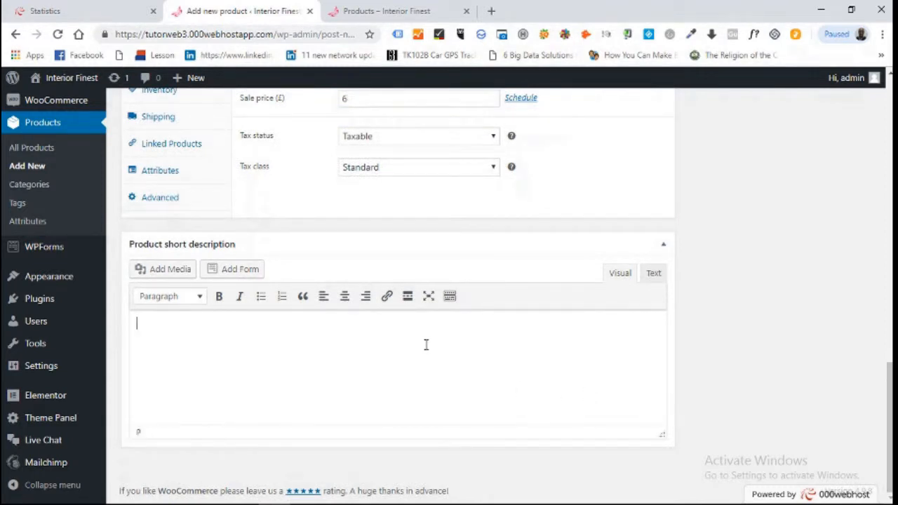
type("The Blue water bottle is specially designed to suit athletes who likes to go outdoor with a bottle of water to help recover from dehydration. It is design to preserve both cold and warm water. It's five star rating speaks for itself. If you want to join our supply team, you can contact us by clicking HERE")
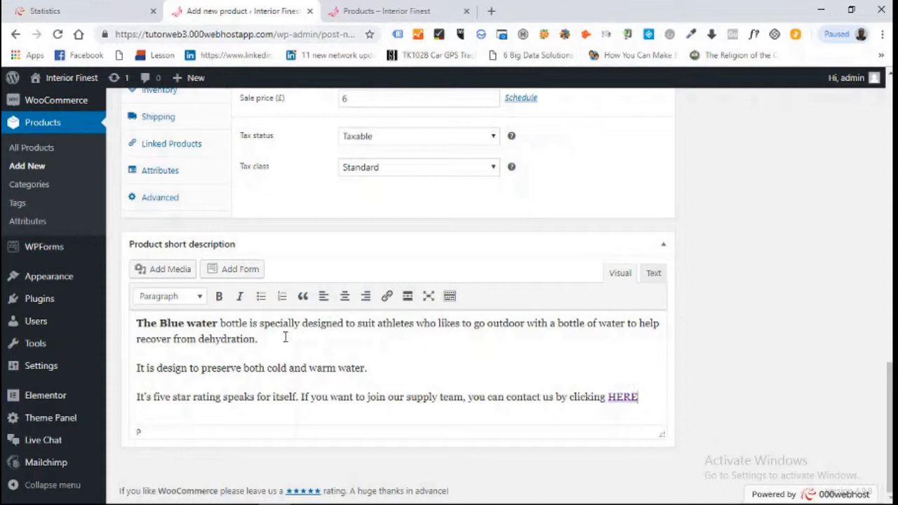
Step: Replace "Blue" with "Purple" in the bold opening words of the short description
left_click(182, 324)
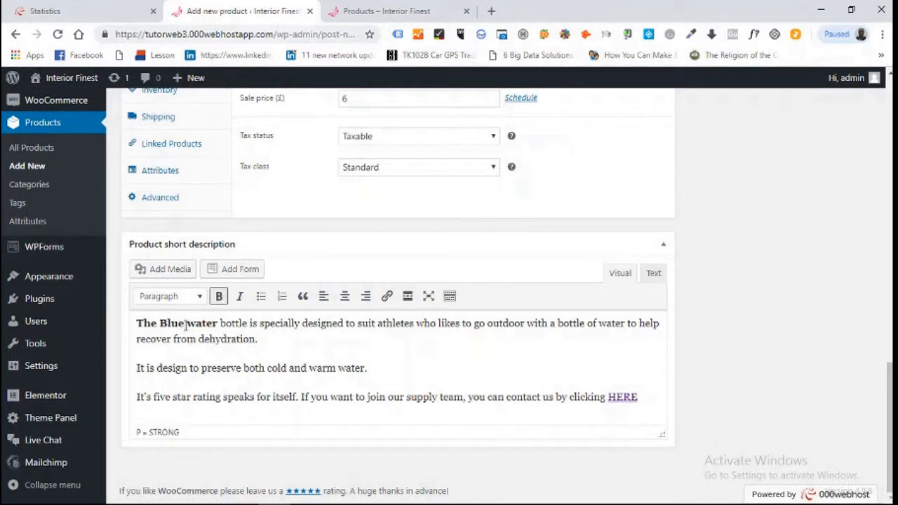
key("BackSpace")
key("BackSpace")
key("BackSpace")
key("BackSpace")
key("BackSpace")
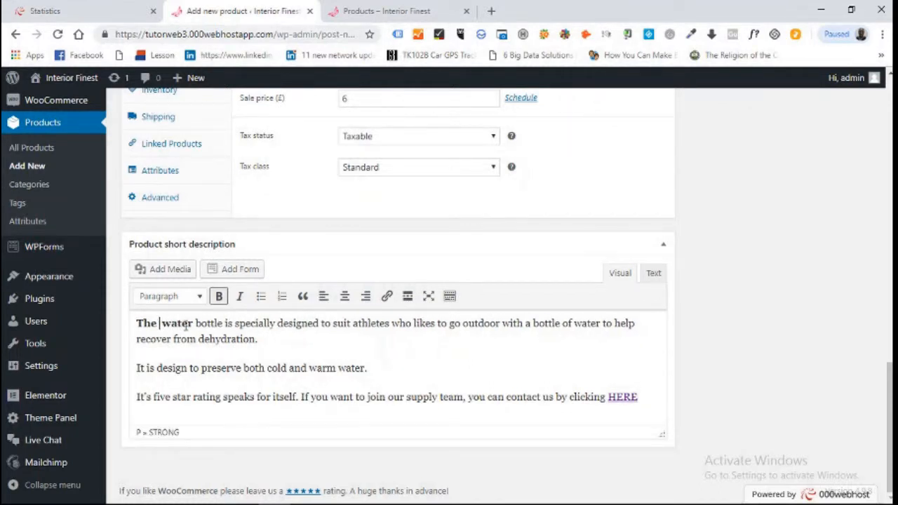
type("Purple")
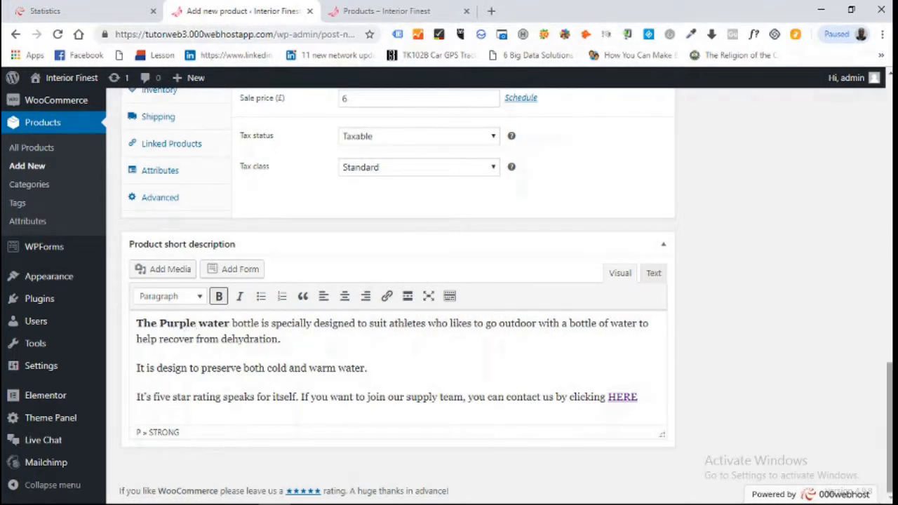
Step: Enable product-level stock management in the inventory data and set the stock quantity to 10
left_click_drag(890, 398, 890, 329)
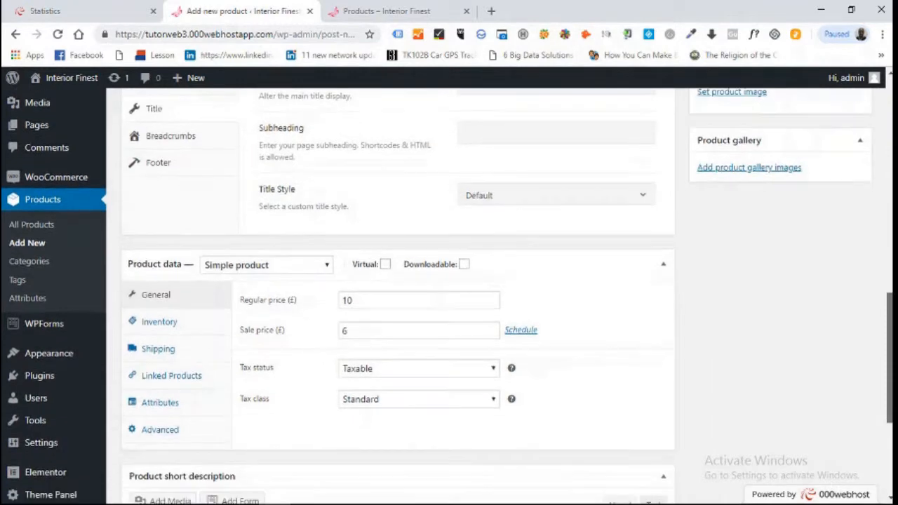
left_click(167, 326)
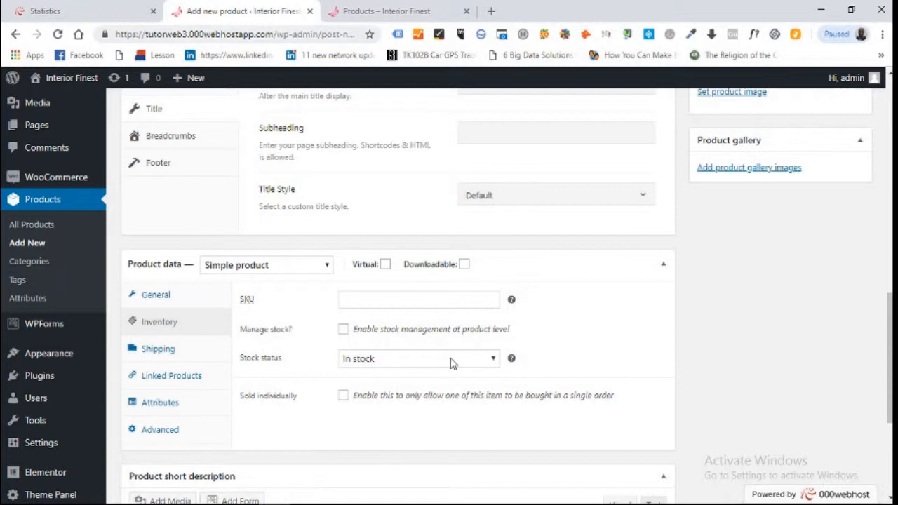
left_click(343, 330)
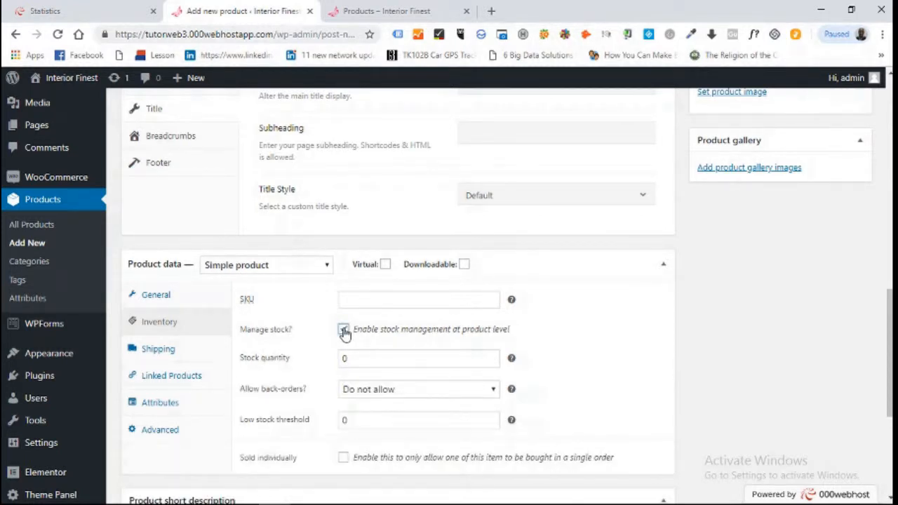
left_click(369, 361)
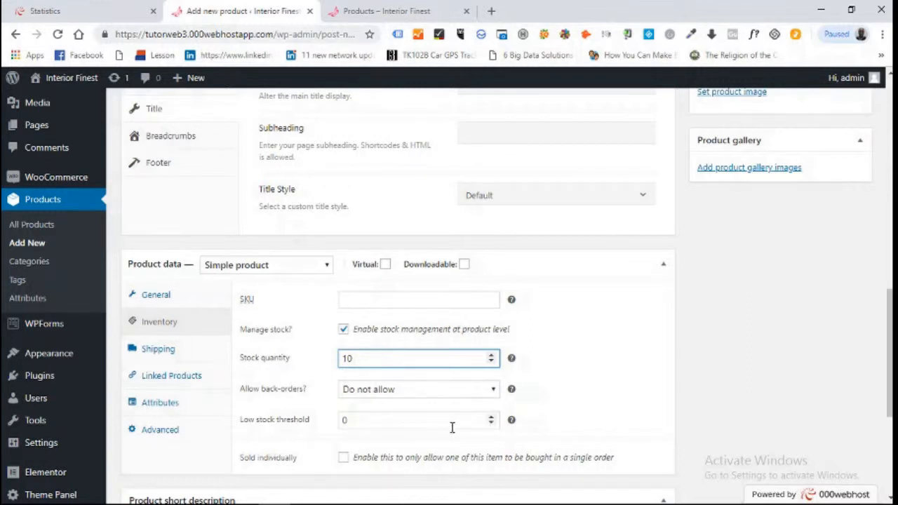
Step: Set the product's low stock threshold to 4
left_click(492, 424)
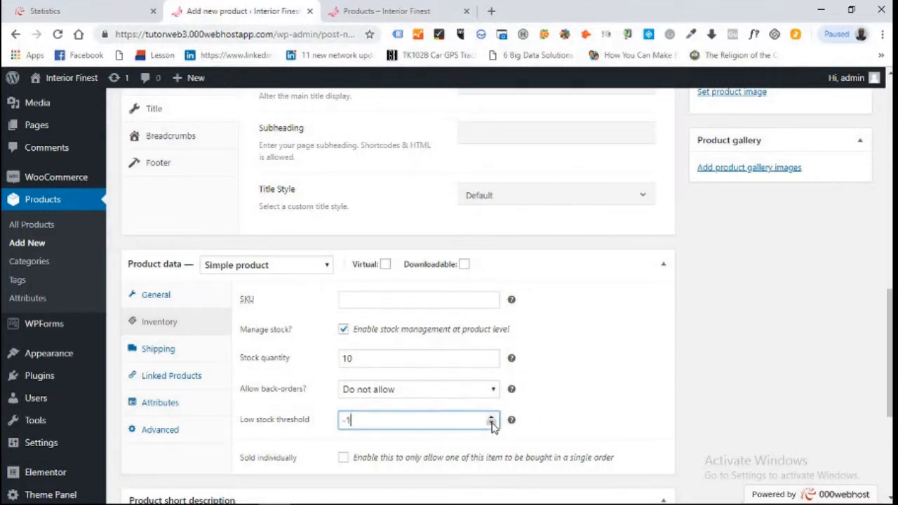
left_click(492, 417)
left_click(492, 418)
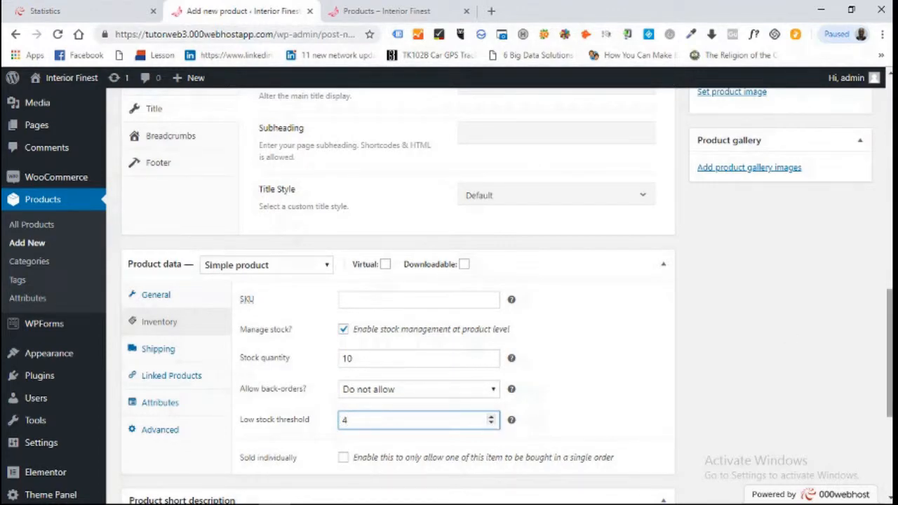
Step: Look over the inventory settings and open the linked products settings of the product data
scroll(890, 351, "down", 2)
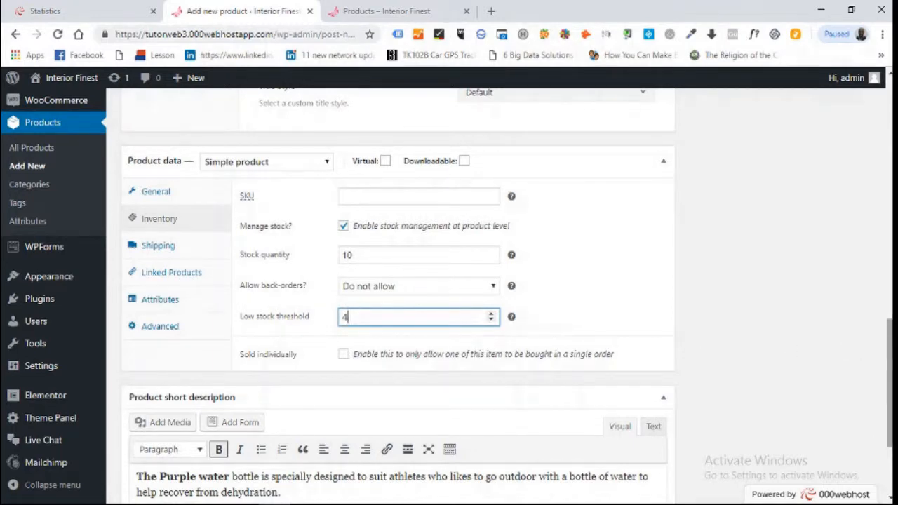
scroll(890, 379, "up", 1)
scroll(890, 379, "up", 2)
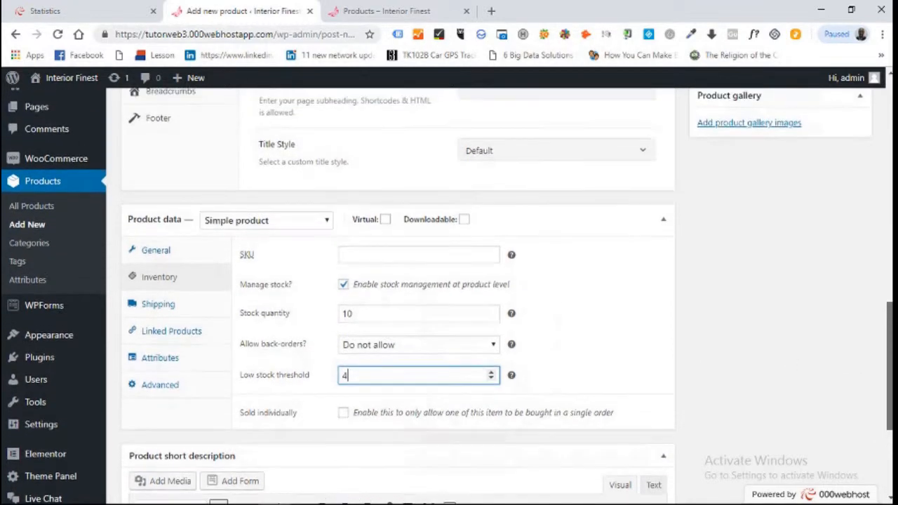
left_click_drag(891, 379, 890, 377)
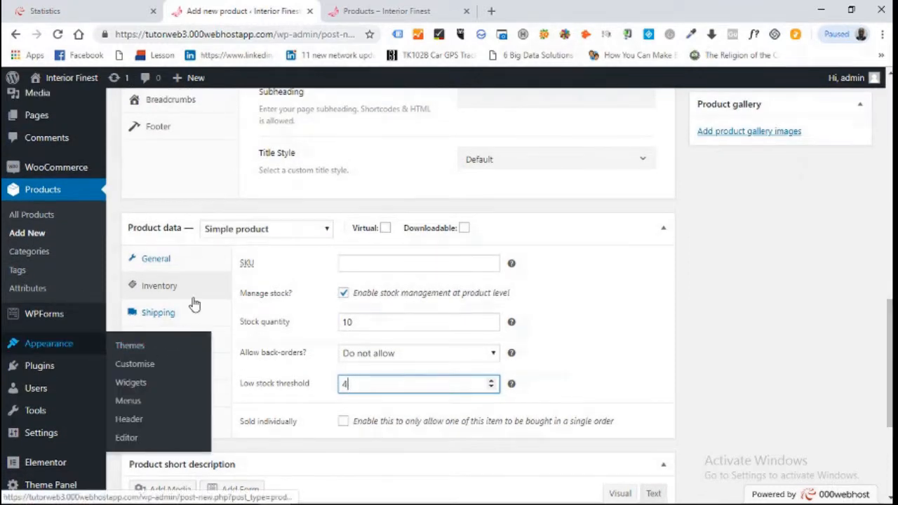
left_click(161, 344)
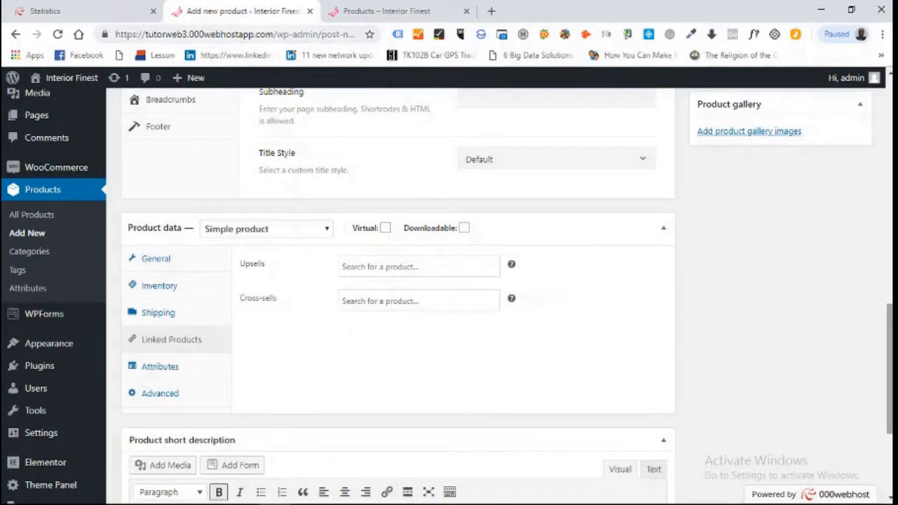
Step: Assign the Purple Water Bottle product to the Water Bottles category
scroll(890, 365, "down", 2)
scroll(890, 365, "down", 1)
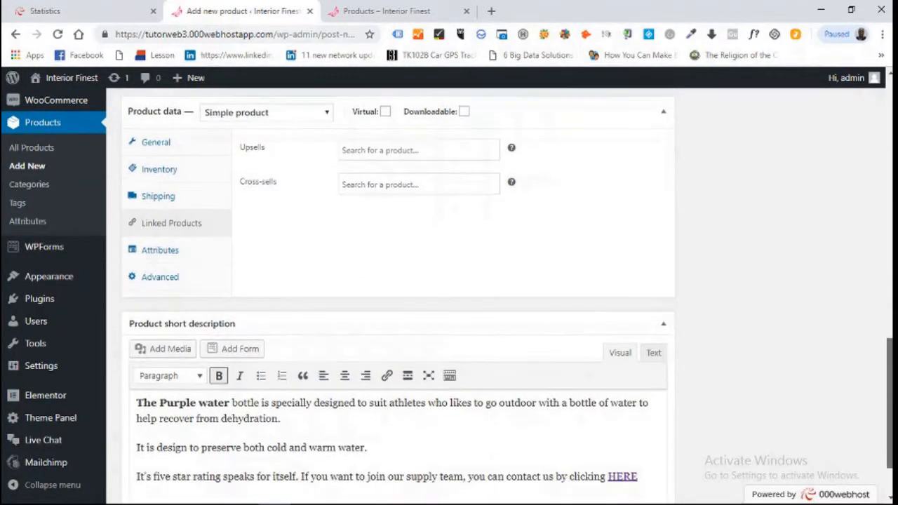
scroll(890, 365, "up", 6)
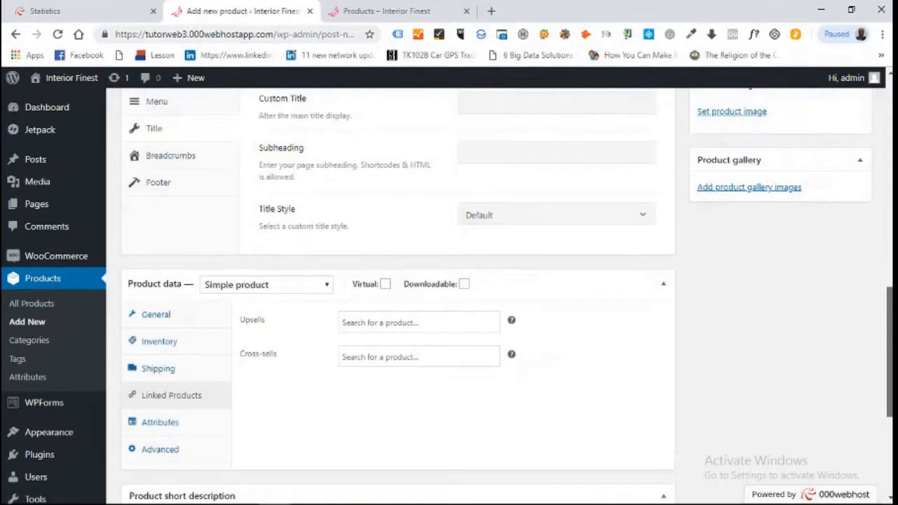
scroll(890, 365, "up", 3)
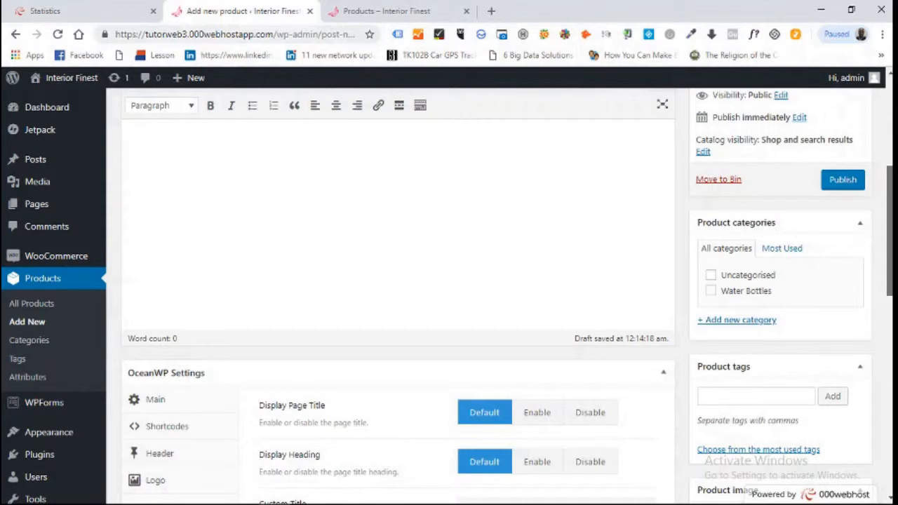
scroll(890, 365, "up", 5)
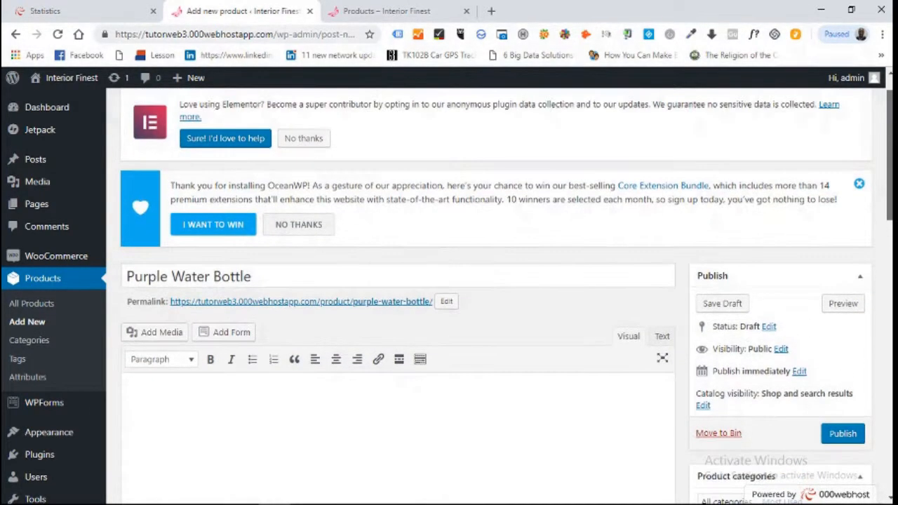
scroll(449, 299, "down", 4)
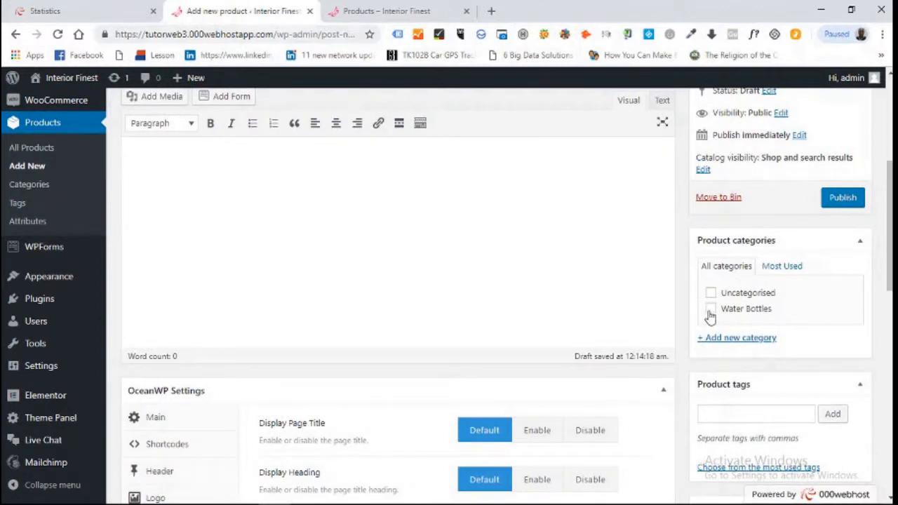
left_click(712, 313)
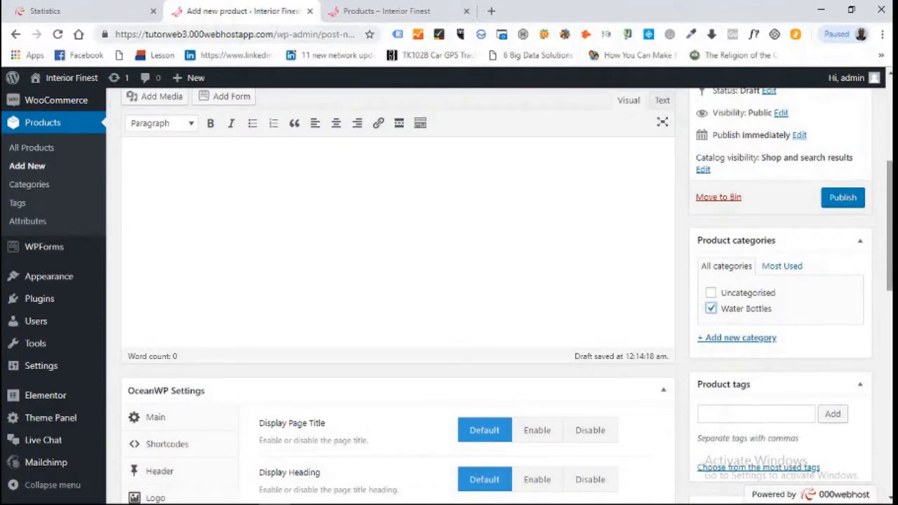
Step: Upload bottle1, bottle2, bottles3 and water-bottle-4 from the Desktop and set water-bottle-4 as the product image
left_click_drag(891, 242, 890, 318)
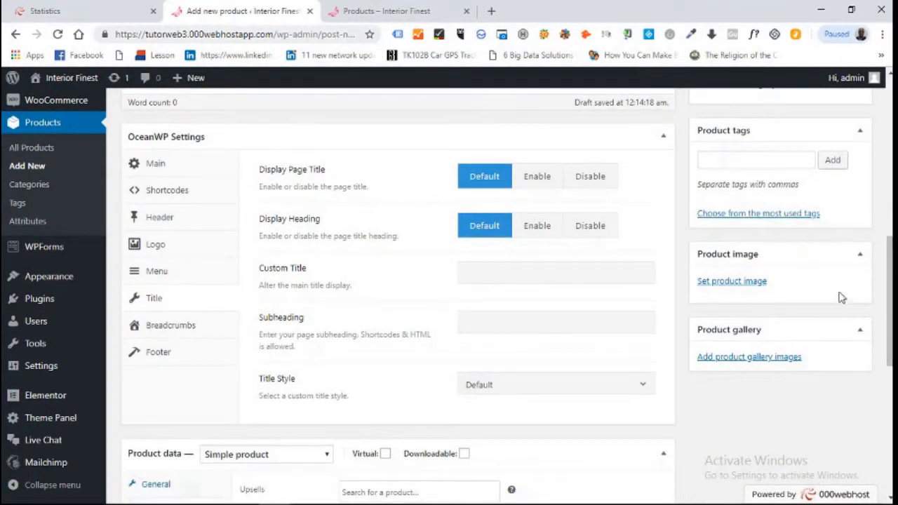
left_click(741, 284)
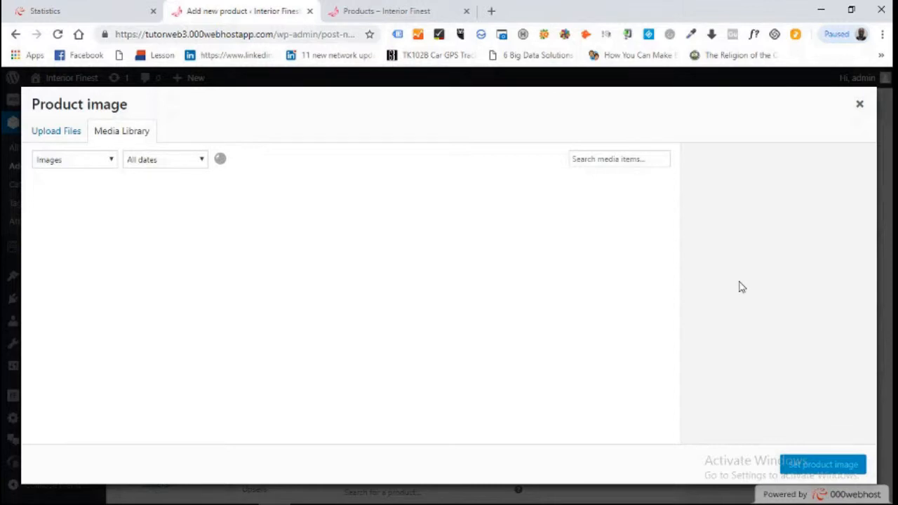
left_click(59, 135)
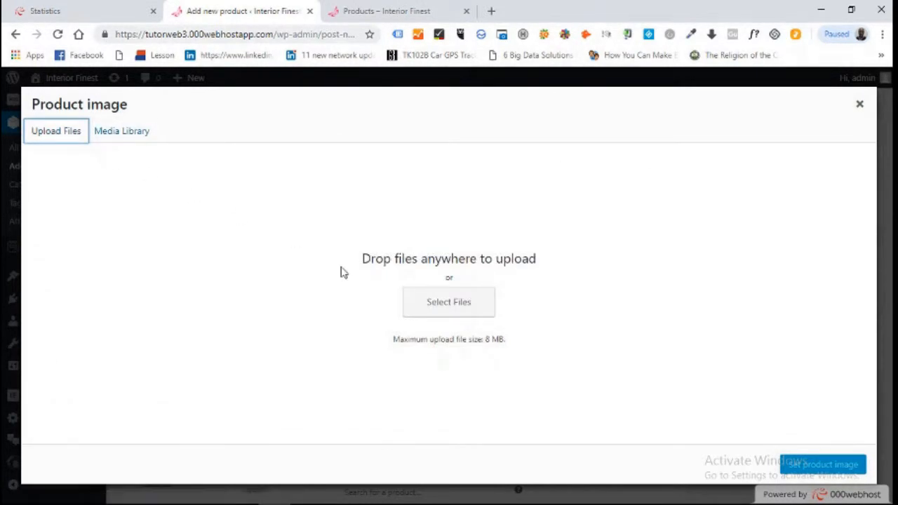
left_click(456, 306)
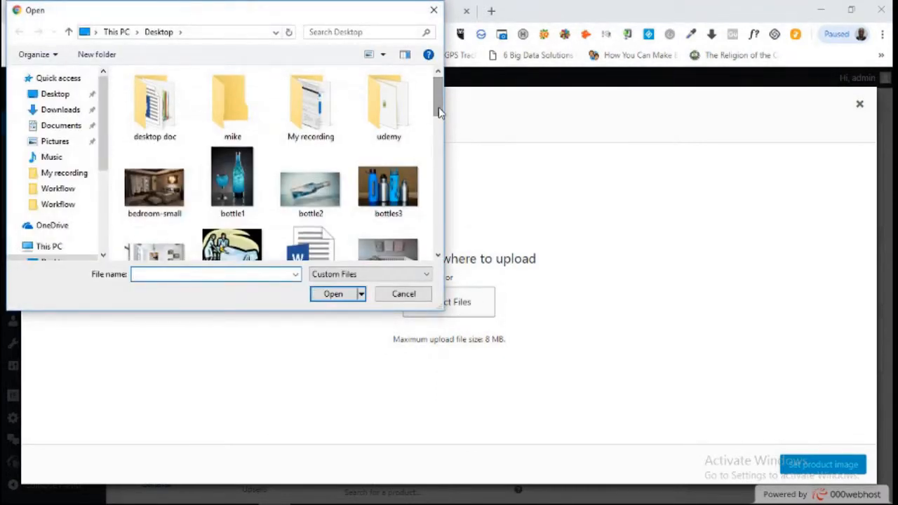
left_click(234, 195)
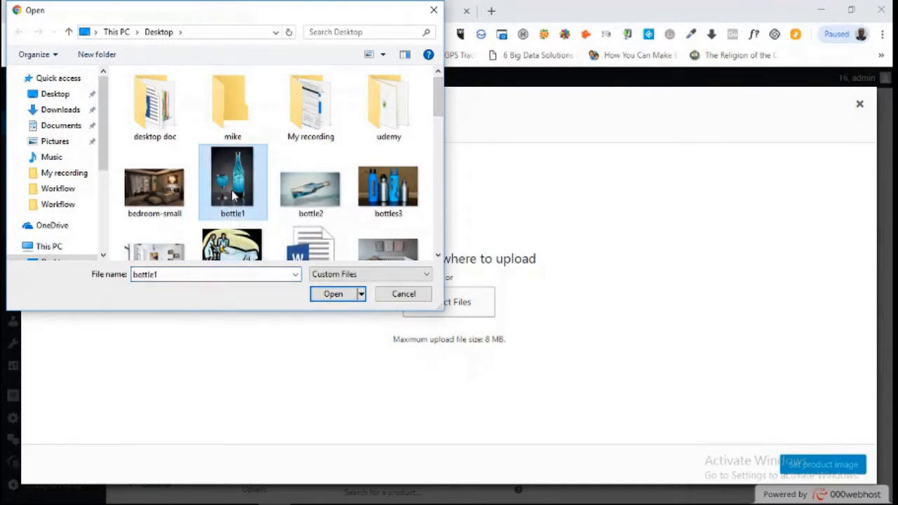
left_click(332, 194, "ctrl")
left_click(402, 192, "ctrl")
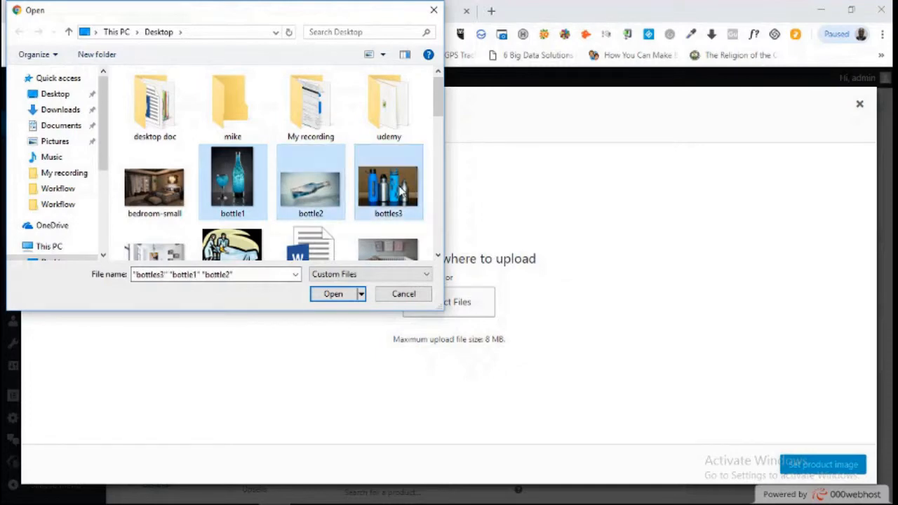
left_click_drag(437, 113, 438, 247)
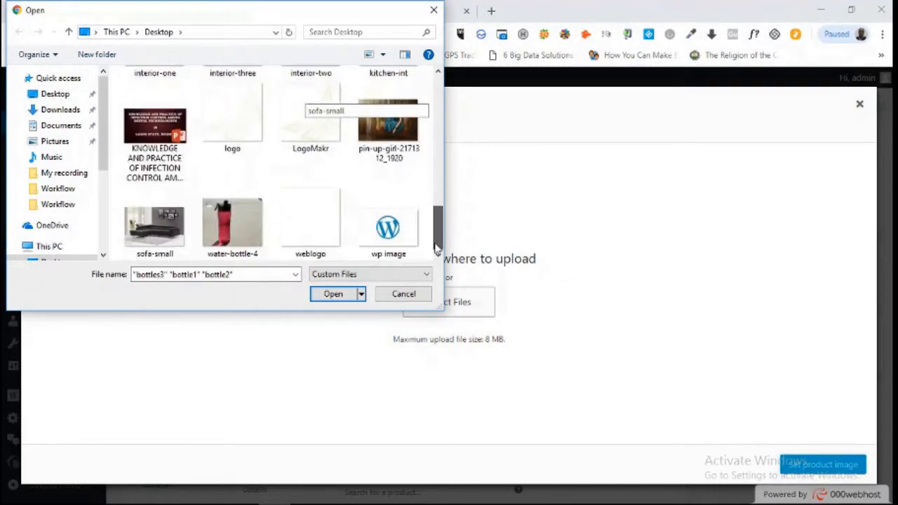
left_click(246, 228, "ctrl")
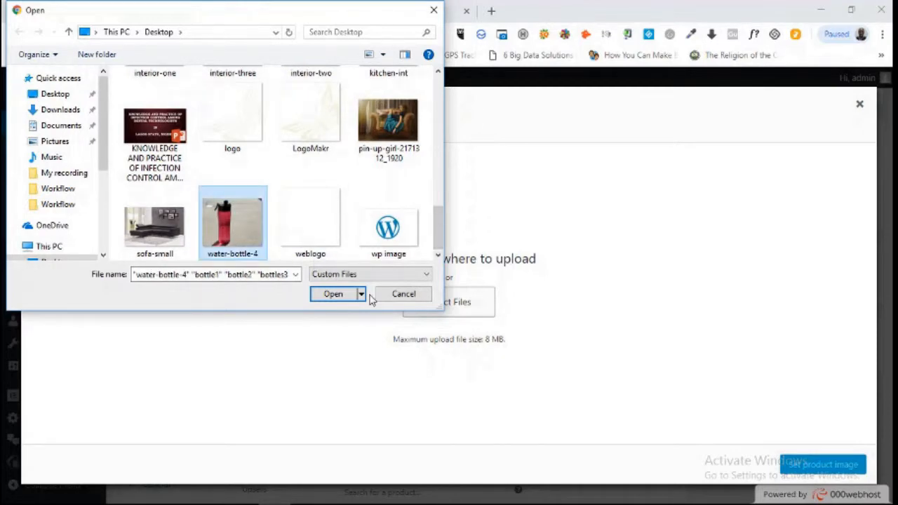
left_click(330, 295)
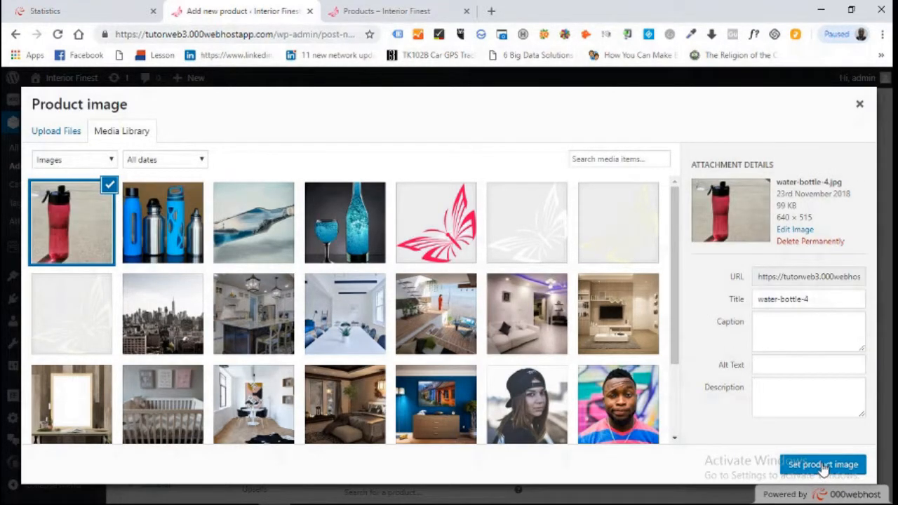
left_click(822, 466)
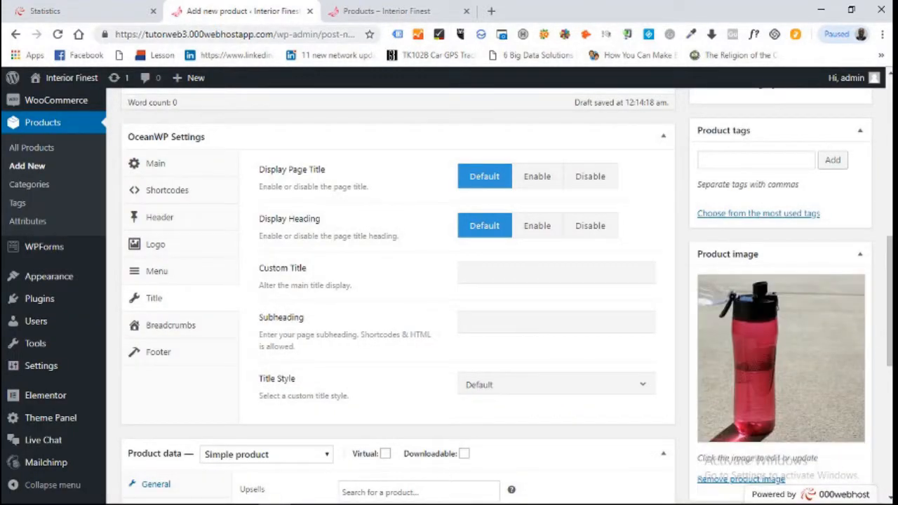
Step: Look over the Purple Water Bottle's product details and publish the product
scroll(891, 307, "down", 5)
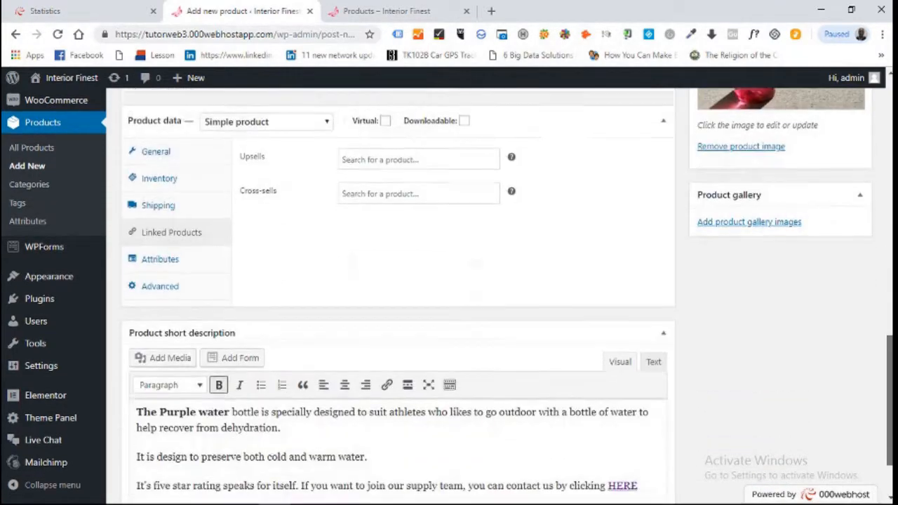
scroll(508, 297, "down", 2)
scroll(398, 295, "up", 10)
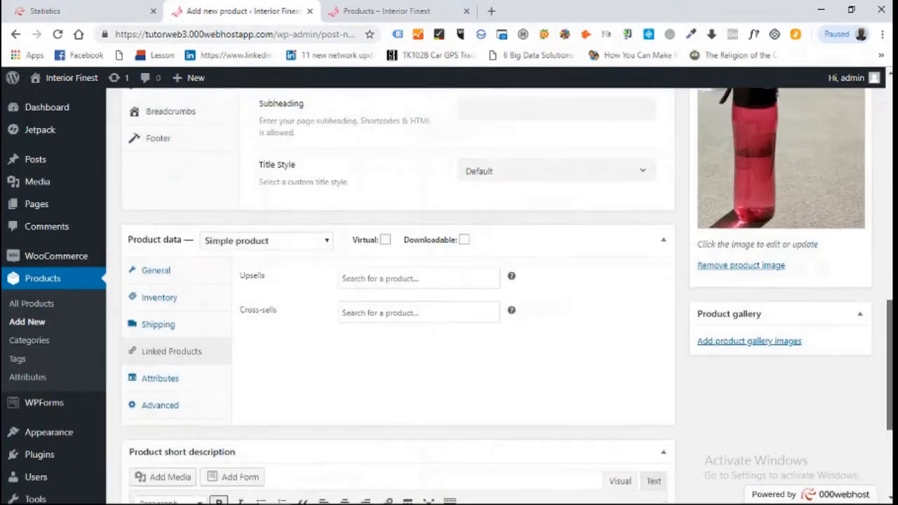
scroll(398, 295, "up", 4)
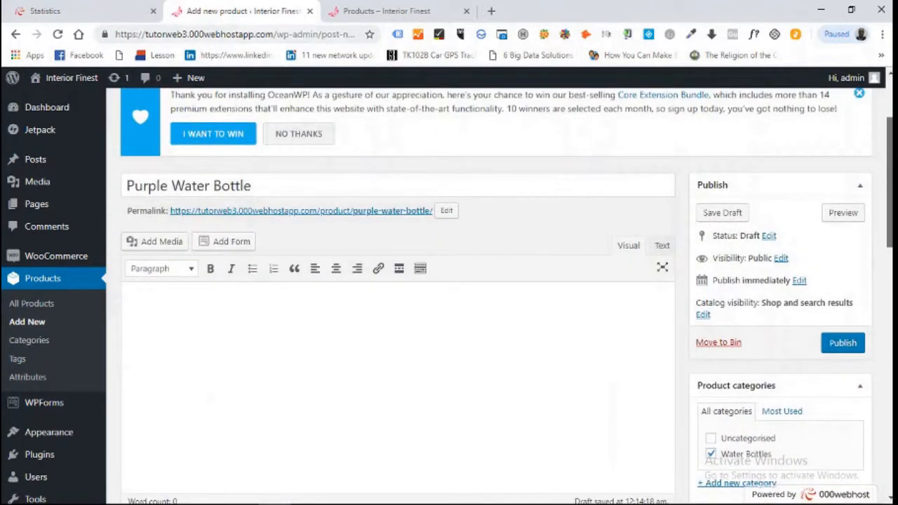
scroll(848, 261, "down", 1)
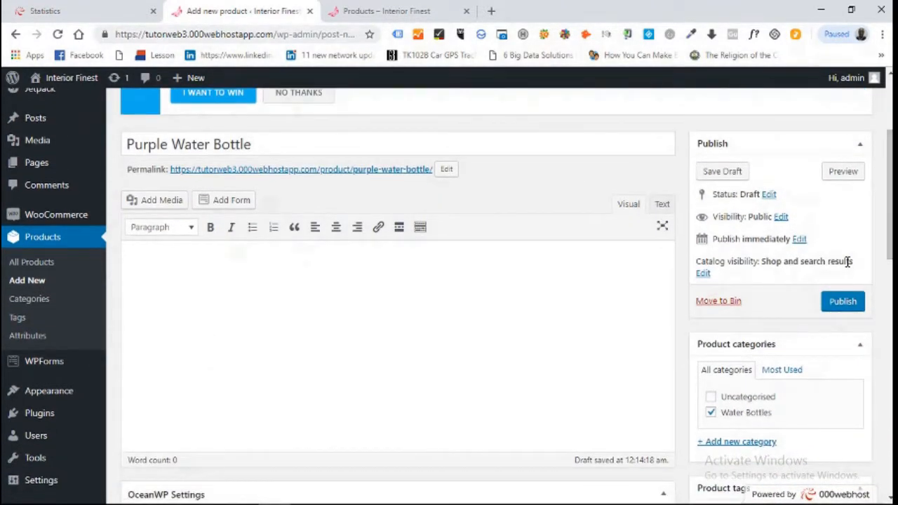
left_click(843, 303)
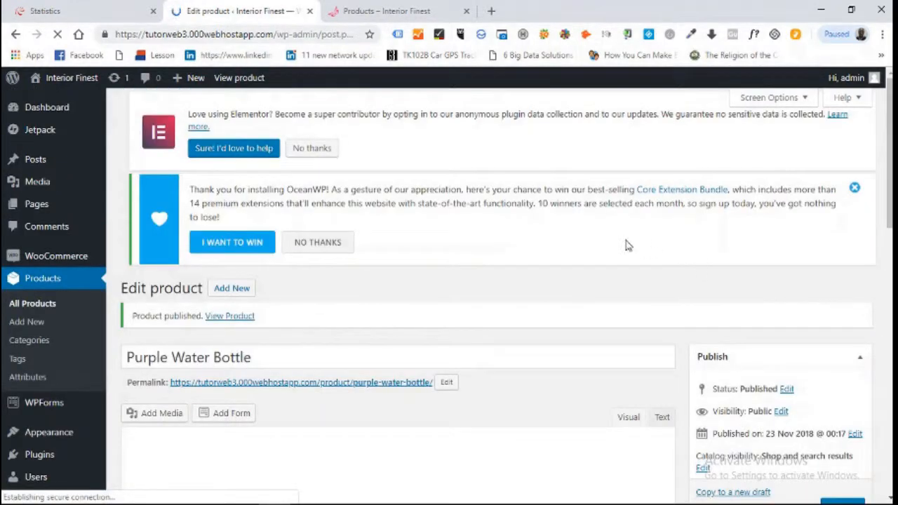
Step: Reload the store's shop page and check the Purple Water Bottle in its quick view, then close it
scroll(562, 148, "down", 6)
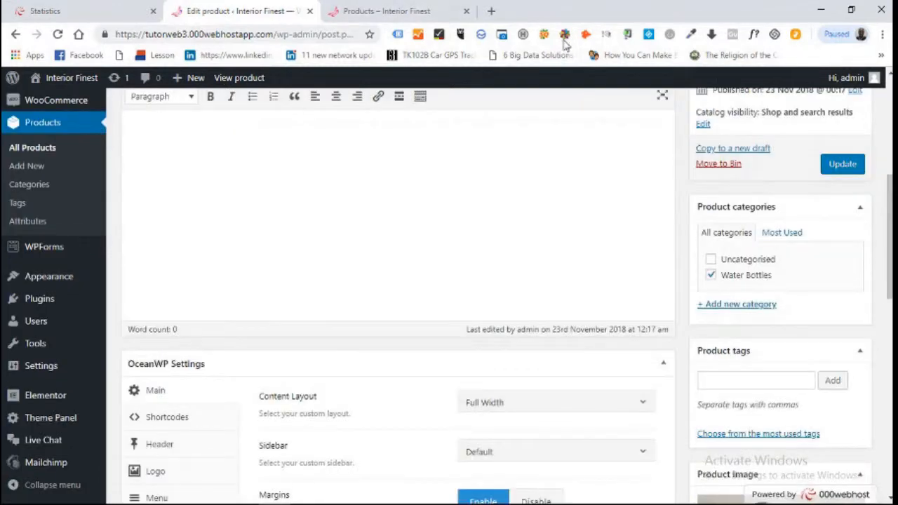
left_click(379, 10)
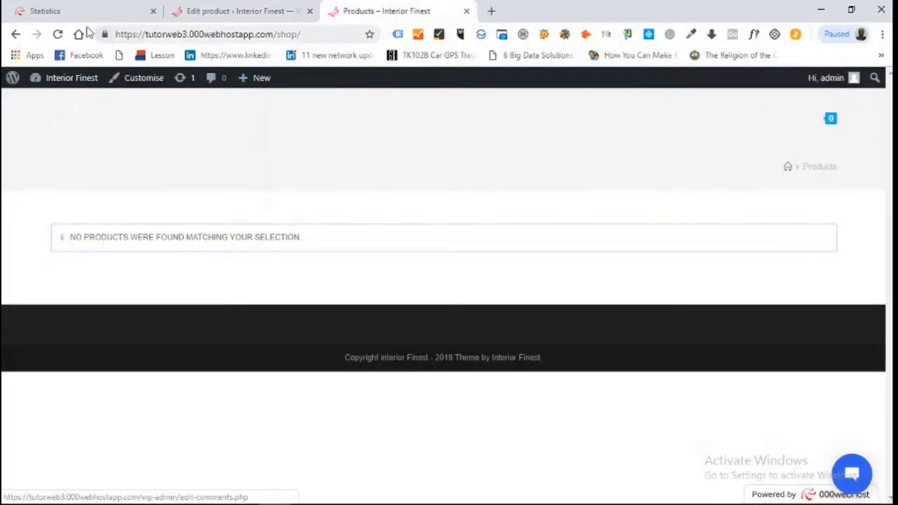
left_click(58, 34)
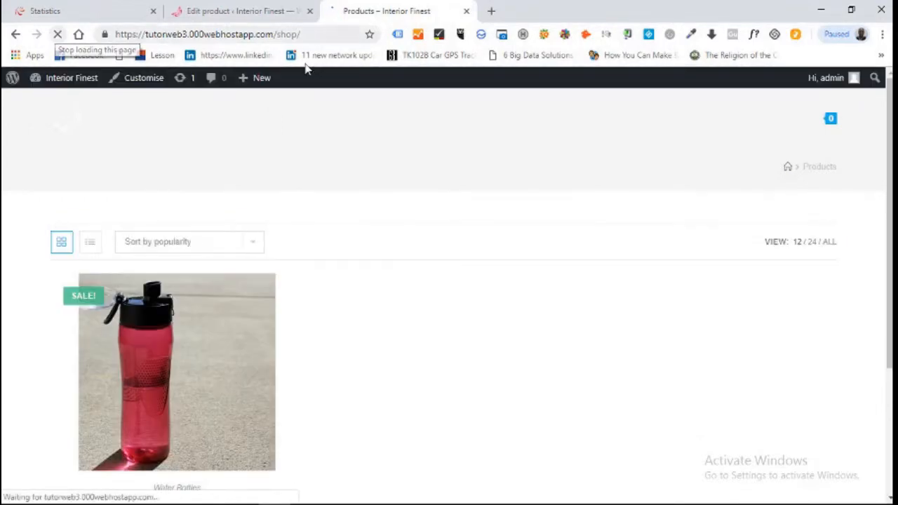
left_click_drag(891, 161, 891, 225)
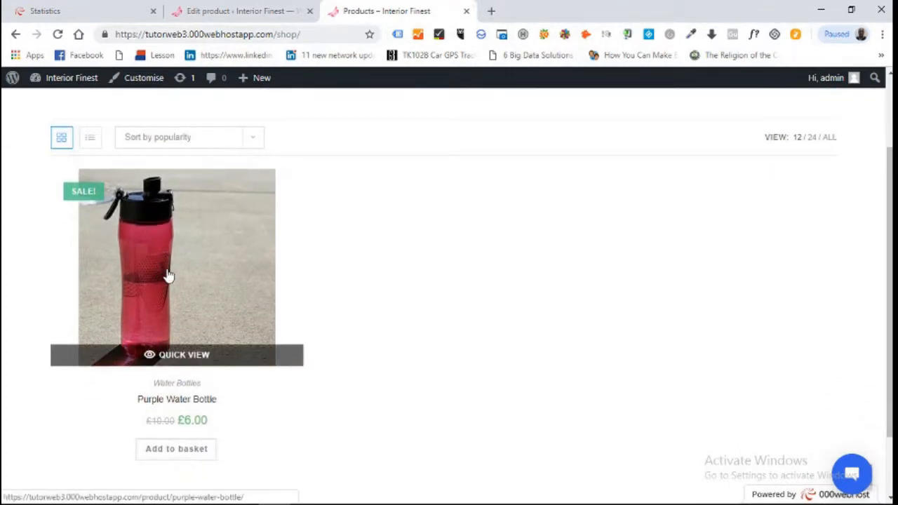
left_click(164, 359)
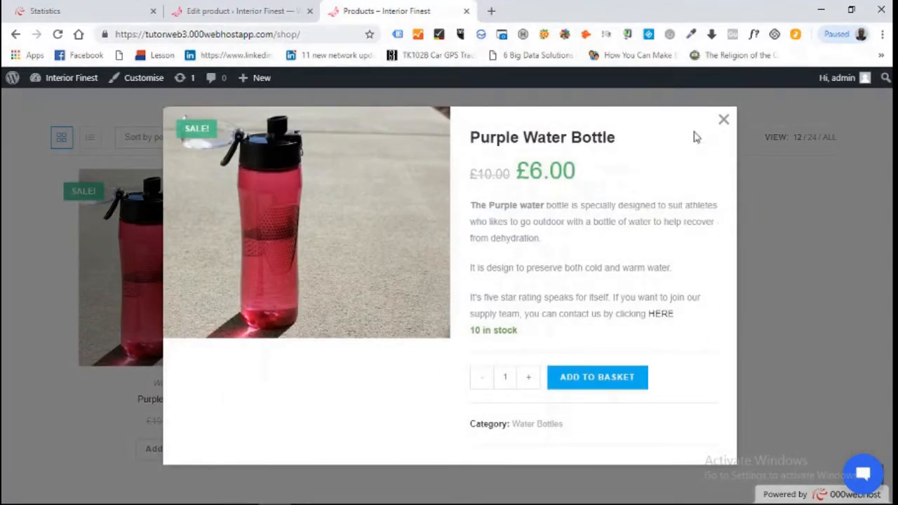
left_click(726, 121)
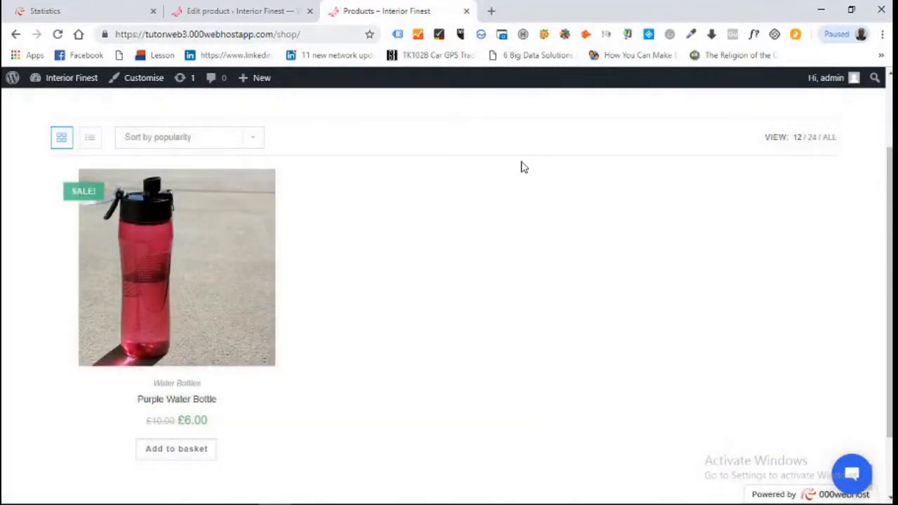
Step: Return to the product editing page and start a new product titled "Blue Water Bottle"
left_click(232, 11)
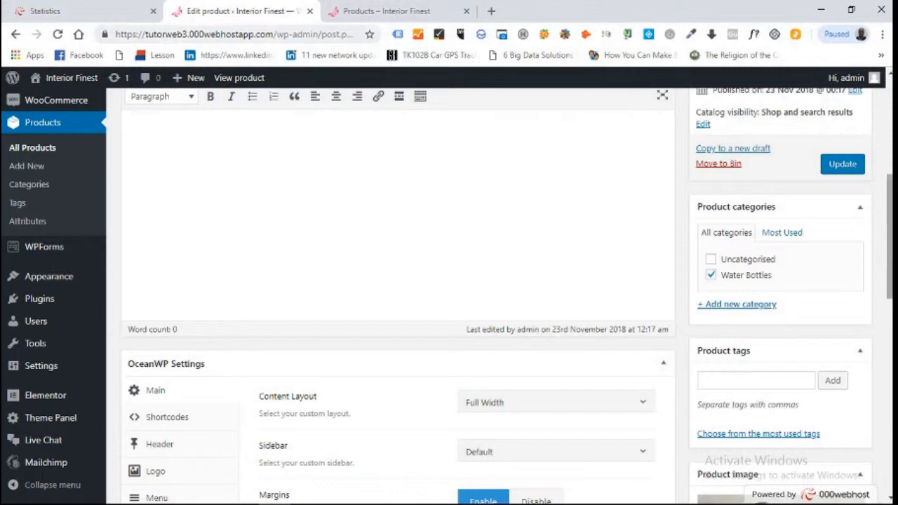
left_click_drag(888, 218, 889, 166)
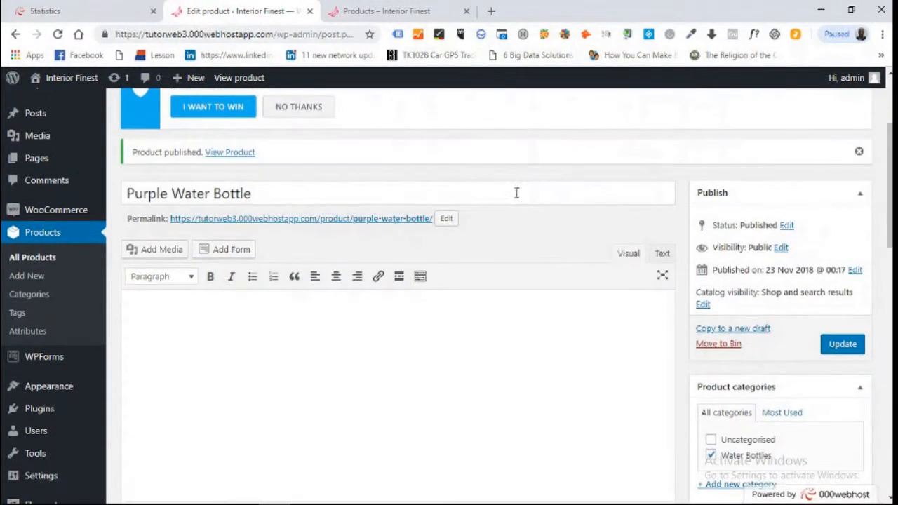
left_click(27, 276)
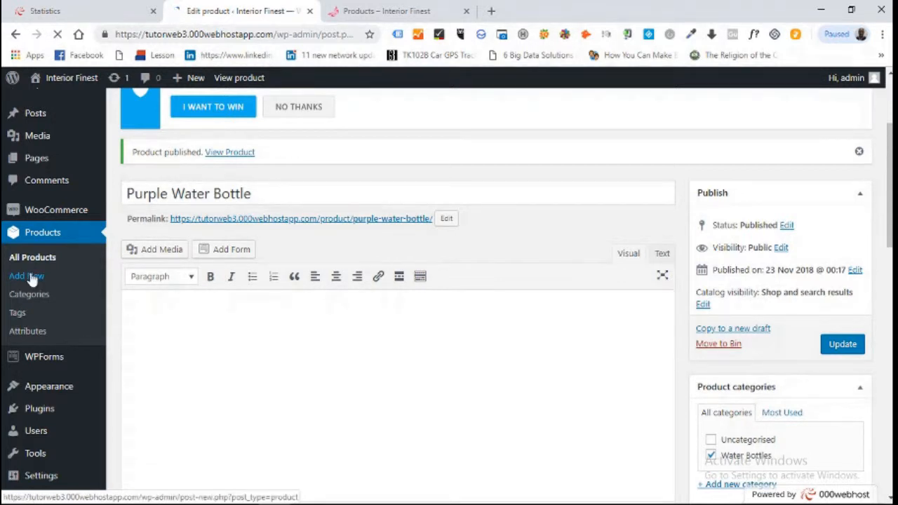
type("Blue ")
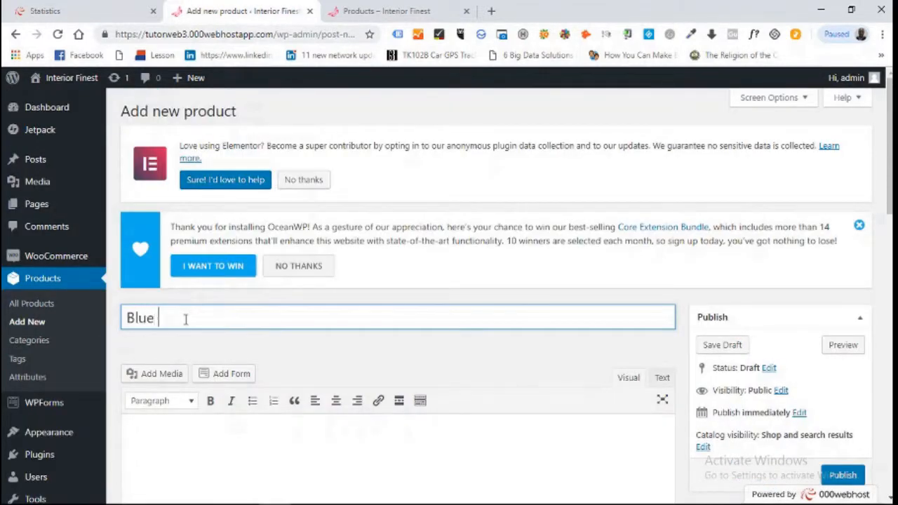
type("Water Bottle")
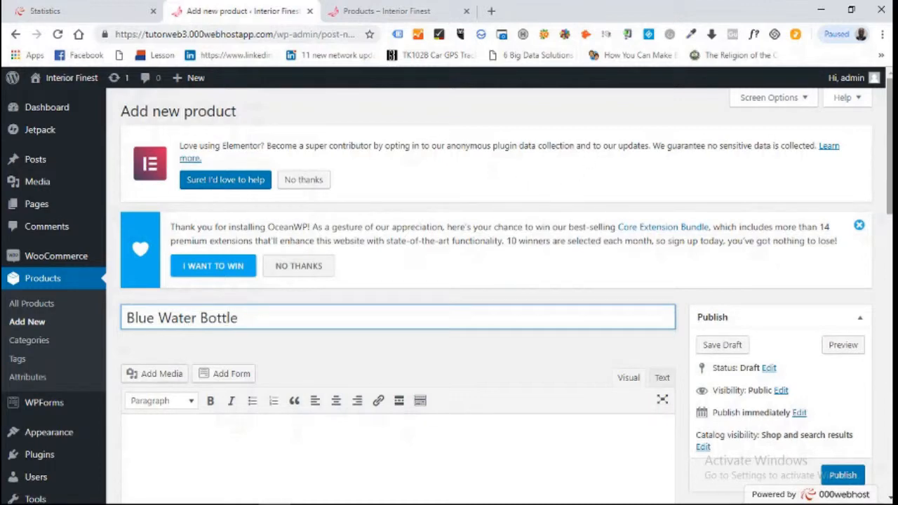
Step: Assign the new Blue Water Bottle product to the Water Bottles category
scroll(226, 319, "down", 2)
scroll(226, 319, "down", 2)
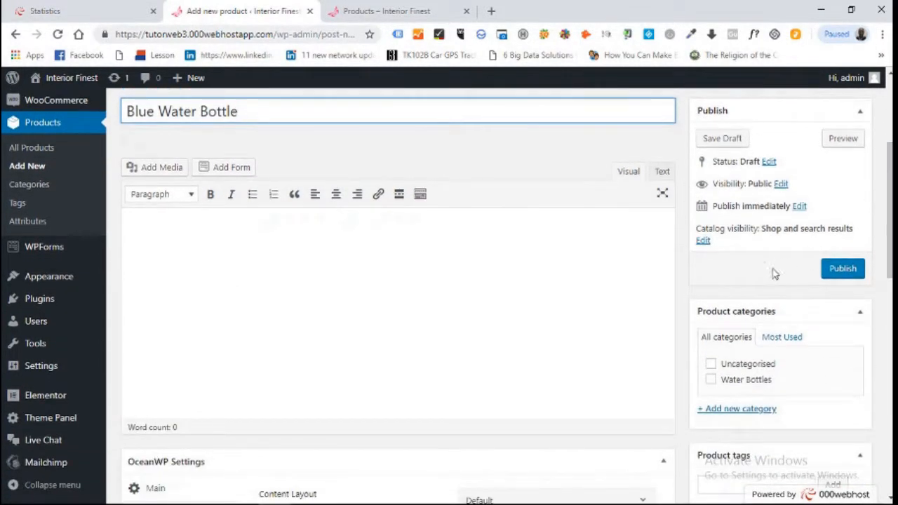
left_click(712, 380)
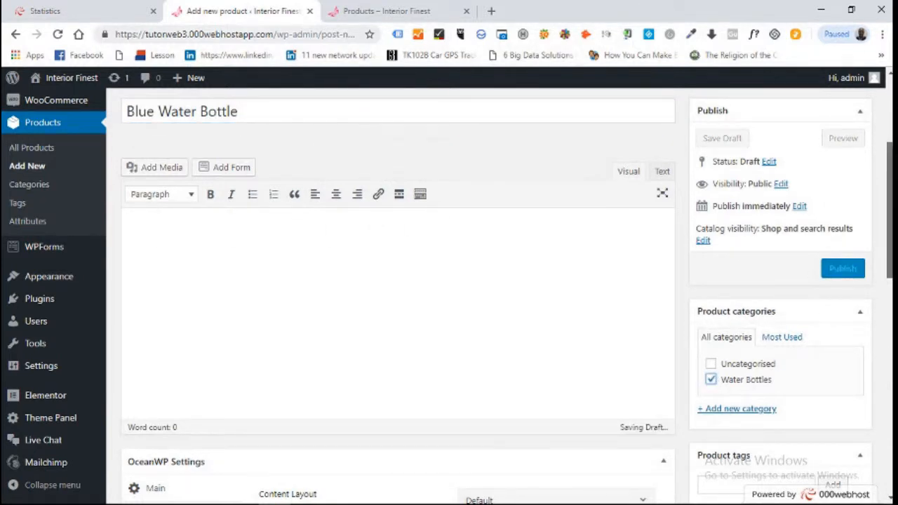
left_click_drag(890, 211, 890, 235)
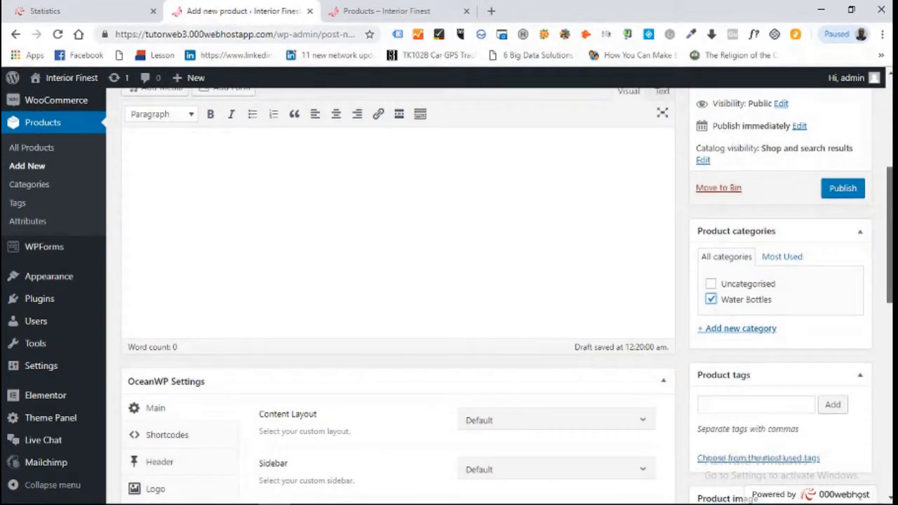
Step: Set the Blue Water Bottle's OceanWP content layout to Full Width and open its title settings
left_click_drag(890, 235, 890, 285)
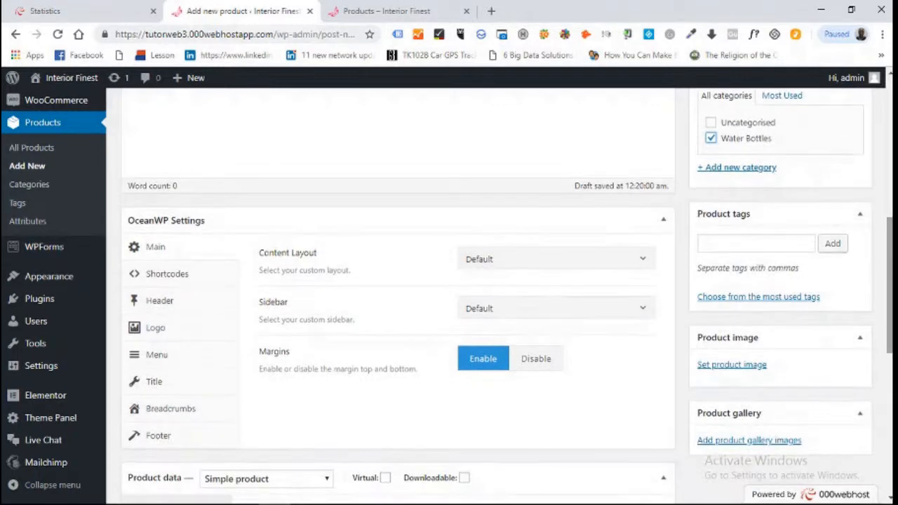
left_click(577, 261)
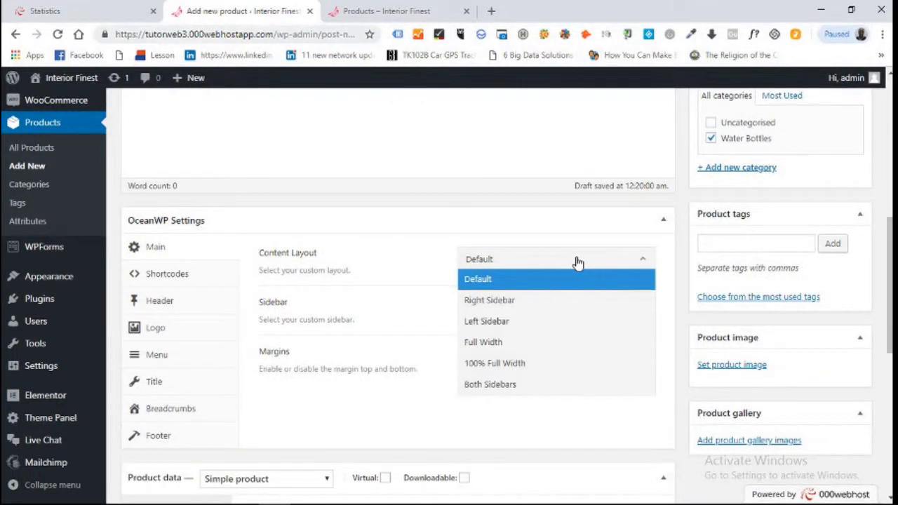
left_click(523, 344)
left_click(155, 384)
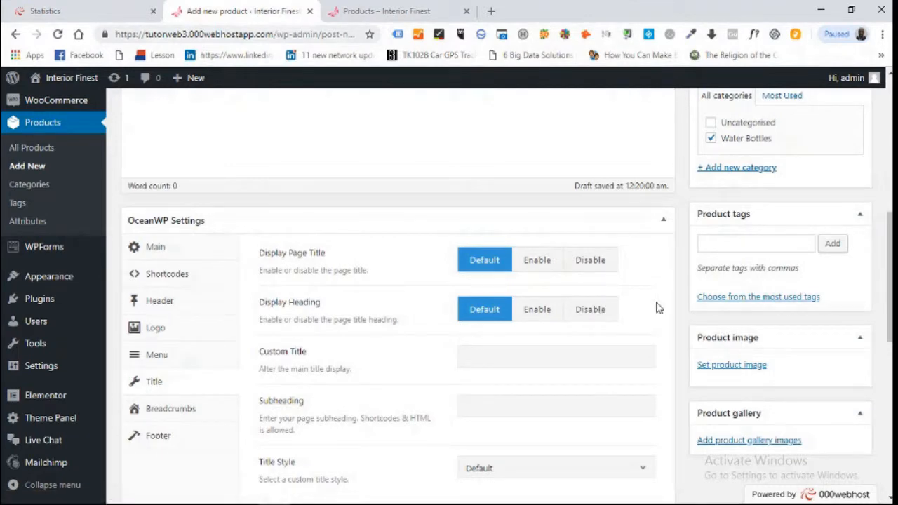
Step: Set bottle1.jpg, the blue bottle beside a glass, from the media library as the product image
scroll(690, 343, "down", 1)
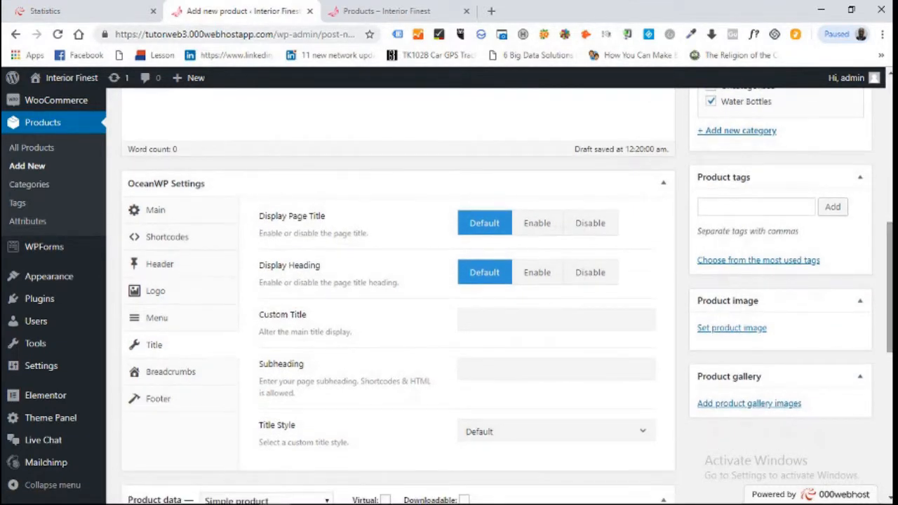
left_click(718, 330)
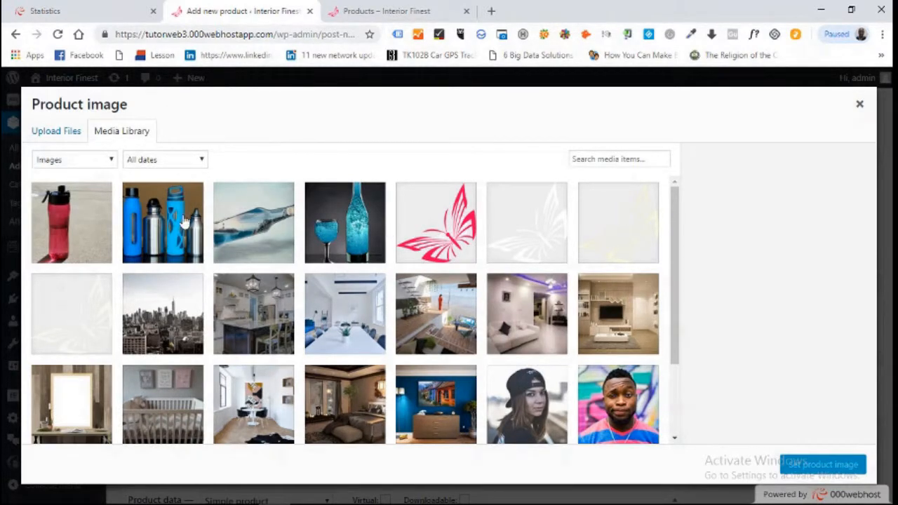
left_click(330, 224)
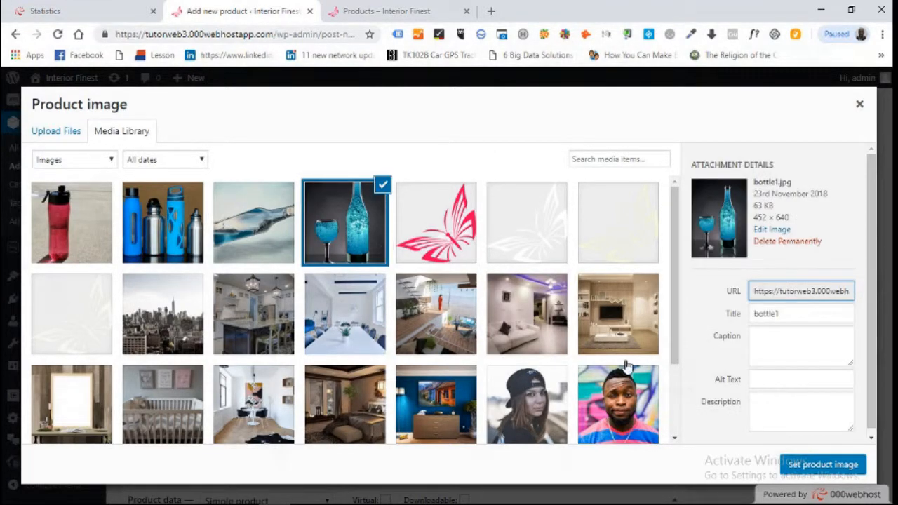
left_click(828, 467)
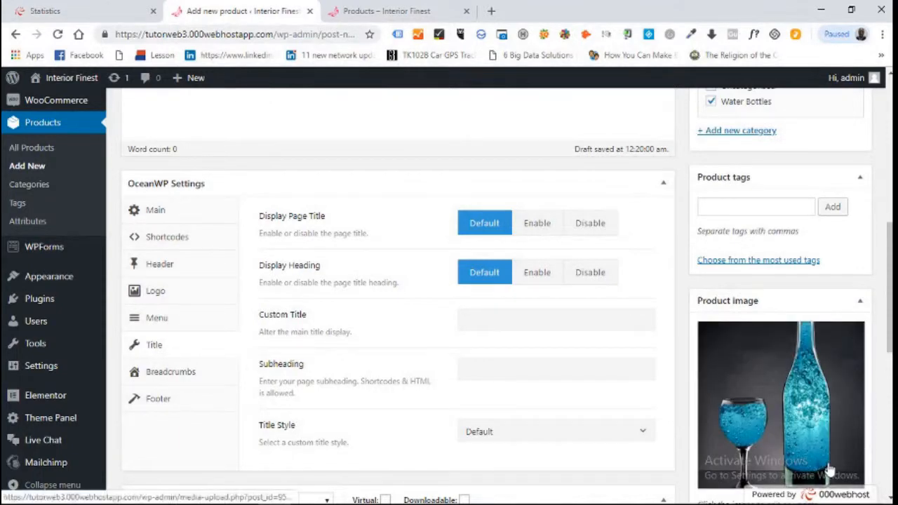
Step: Set the product's regular price to £10 and its sale price to £8
scroll(830, 468, "down", 2)
scroll(508, 296, "down", 1)
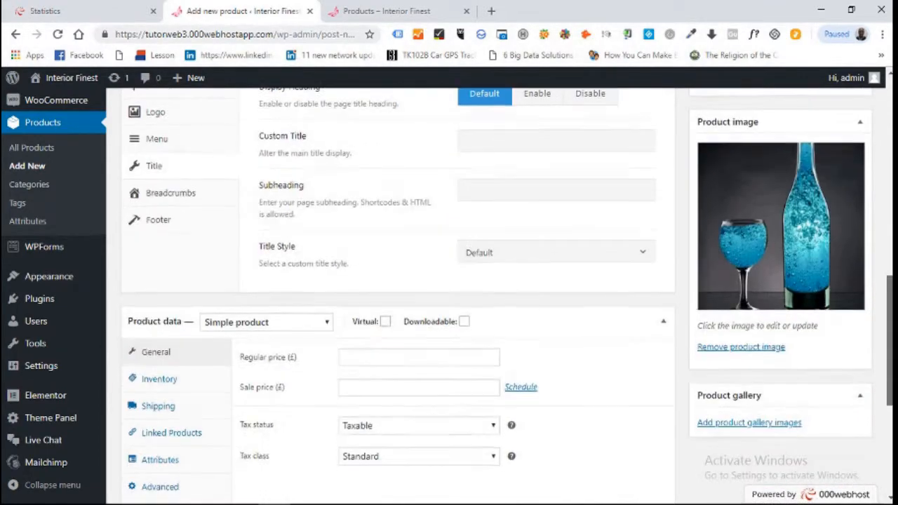
scroll(507, 296, "up", 7)
scroll(508, 295, "down", 9)
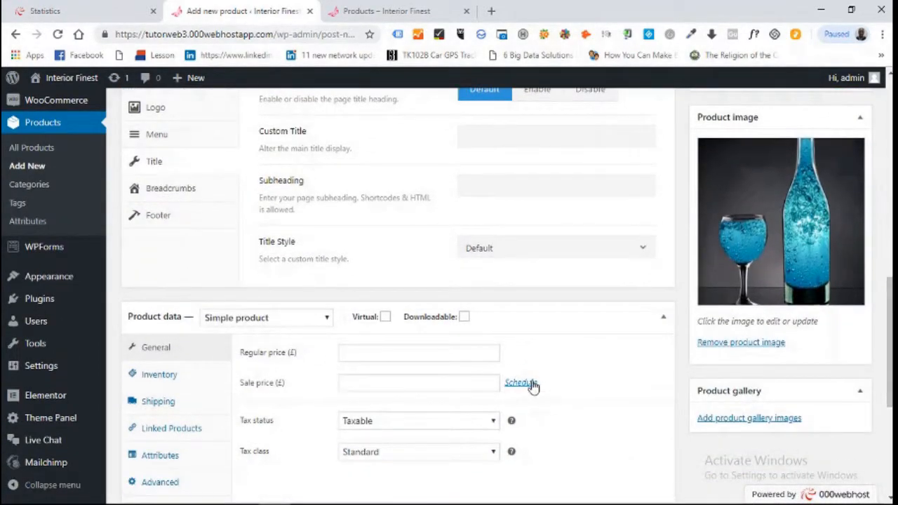
left_click(379, 351)
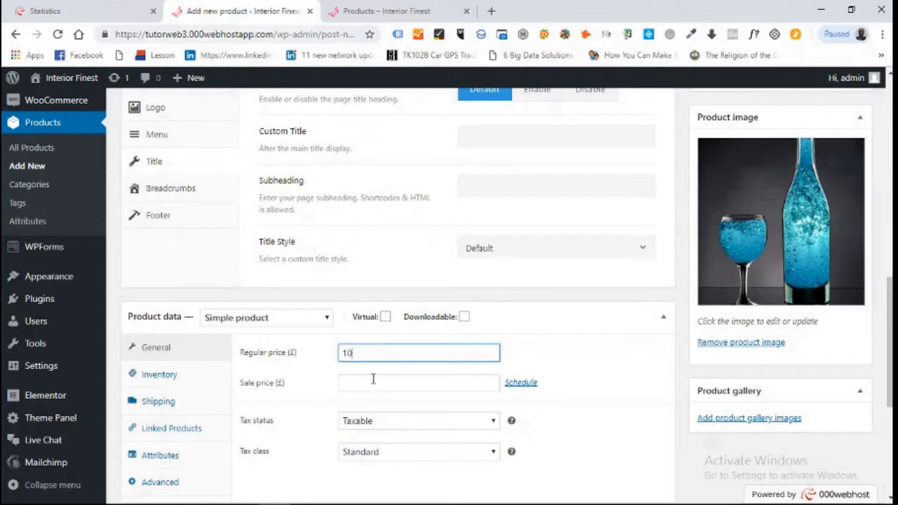
left_click(373, 382)
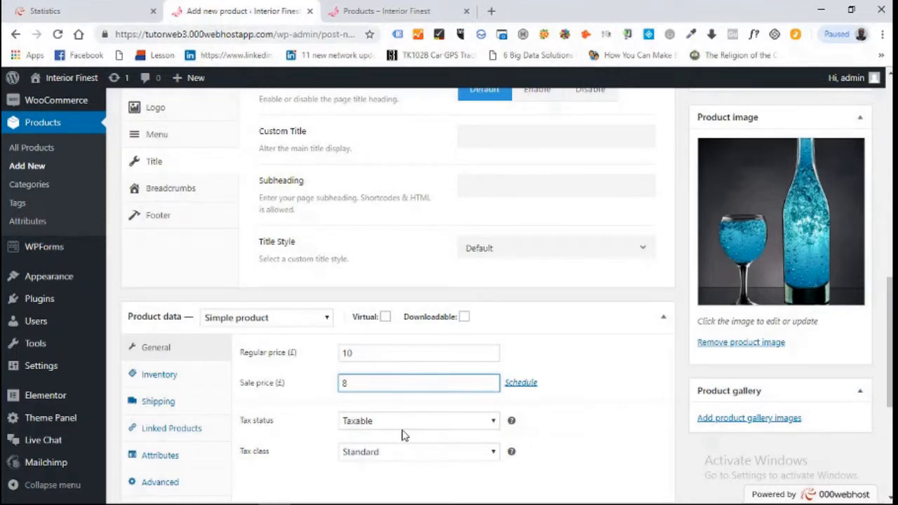
Step: Enable stock management for the product with a stock quantity of 15 and a low stock threshold of 4
left_click(166, 374)
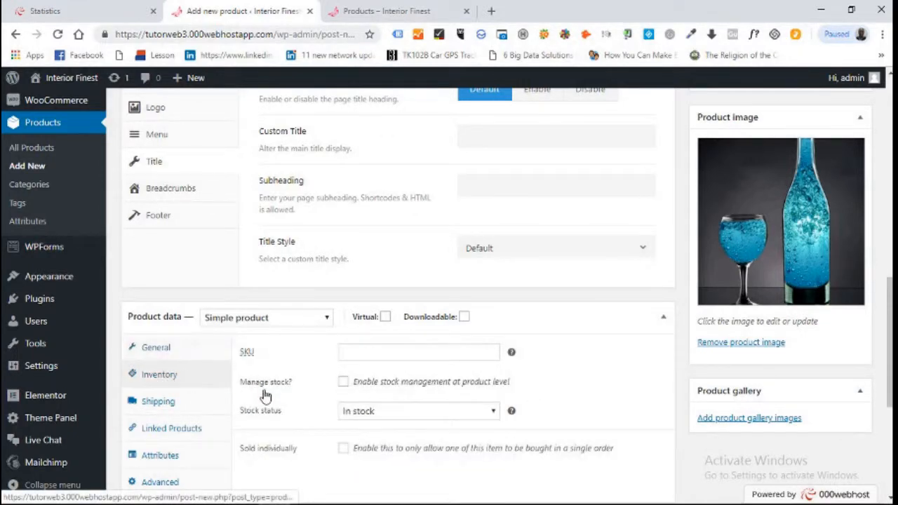
left_click(343, 383)
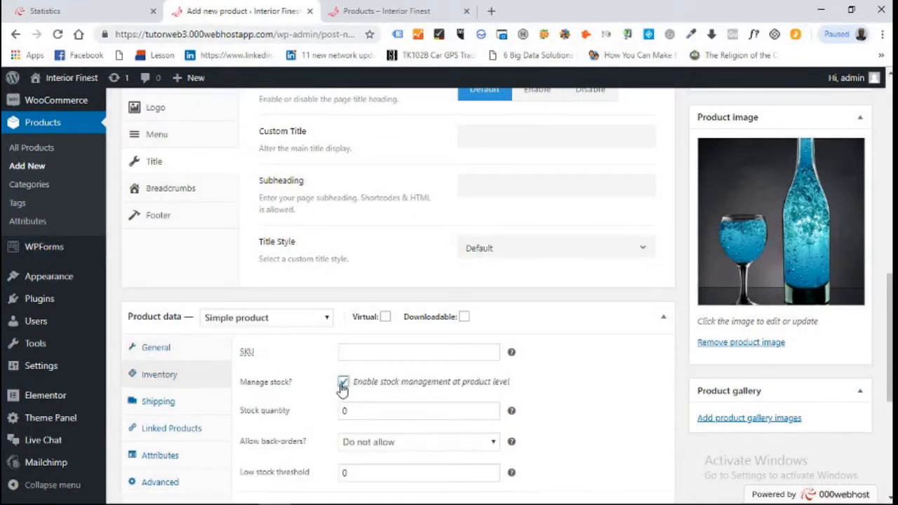
left_click(491, 410)
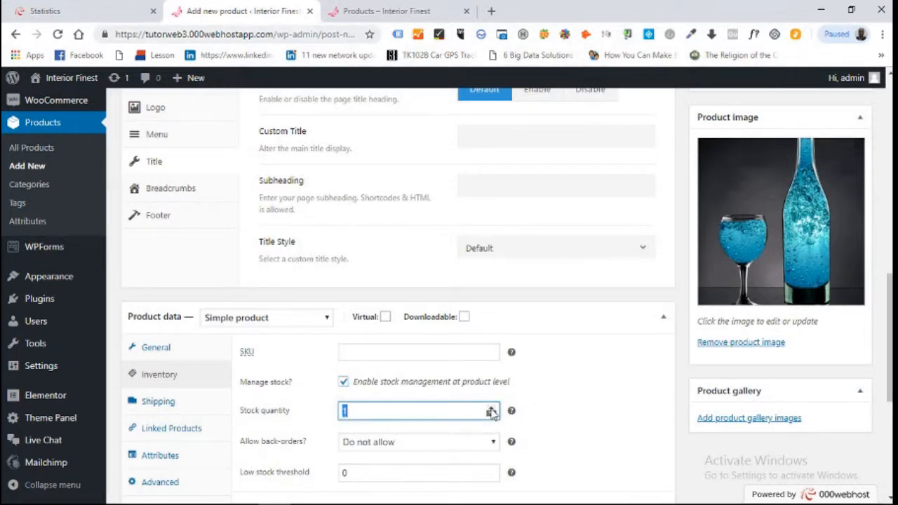
left_click(393, 414)
left_click(491, 471)
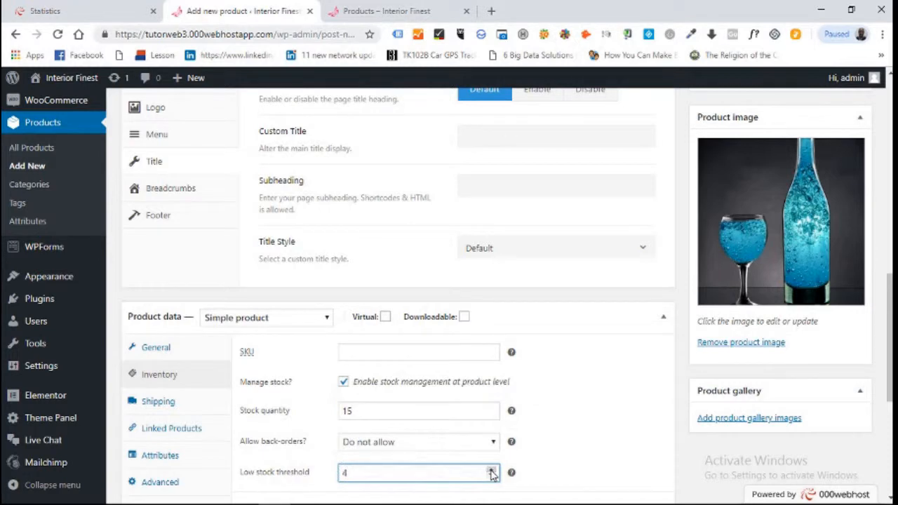
Step: Fill the product short description with the prepared three-paragraph text beginning "The Blue water bottle is specially designed to suit athletes" and ending with the linked word HERE
scroll(890, 337, "down", 2)
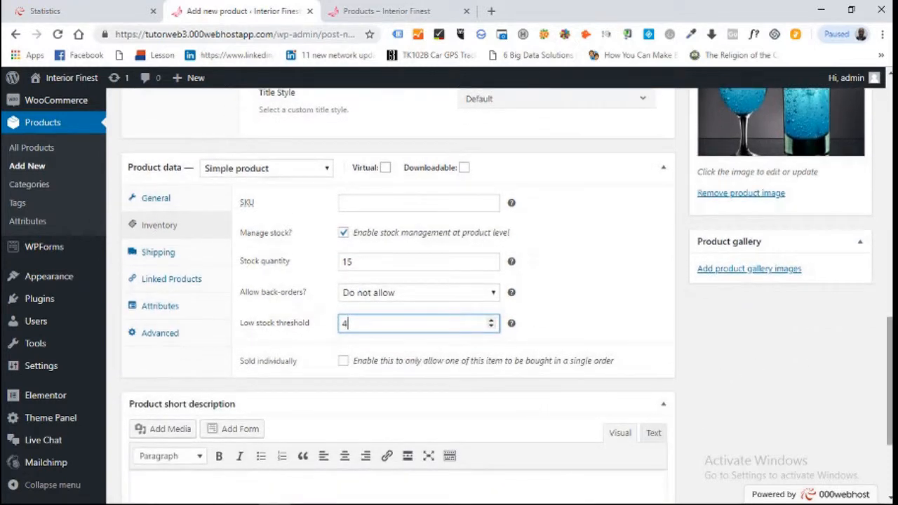
scroll(445, 391, "down", 1)
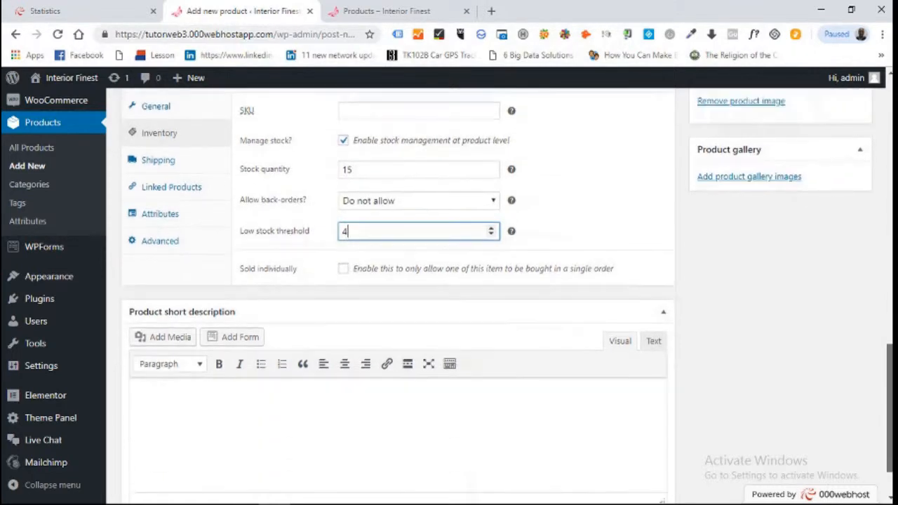
left_click(248, 439)
type("The Blue water bottle is specially designed to suit athletes who likes to go outdoor with a bottle of water to help recover from dehydration.  It is design to preserve both cold and warm water.  It's five star rating speaks for itself. If you want to join our supply team, you can contact us by clicking HERE")
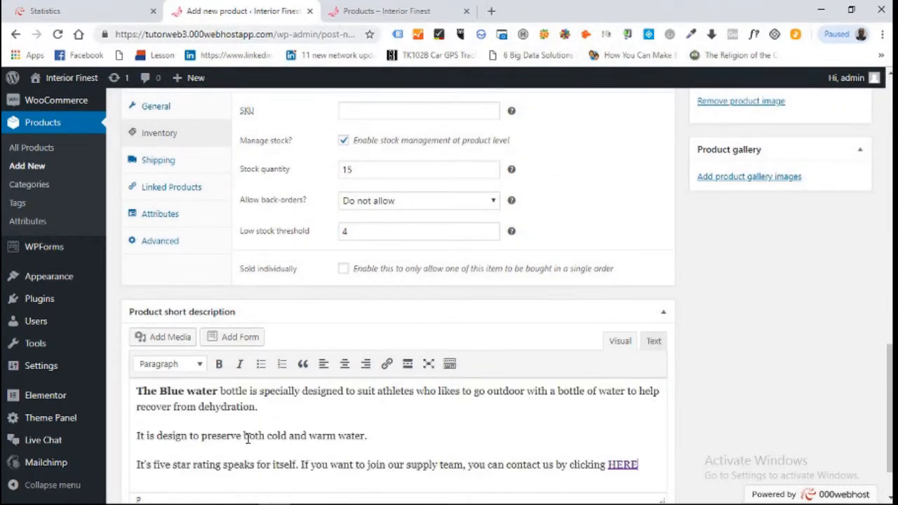
Step: Replace the linked word HERE at the end of the short description with a plain, unlinked HERE
scroll(807, 376, "down", 2)
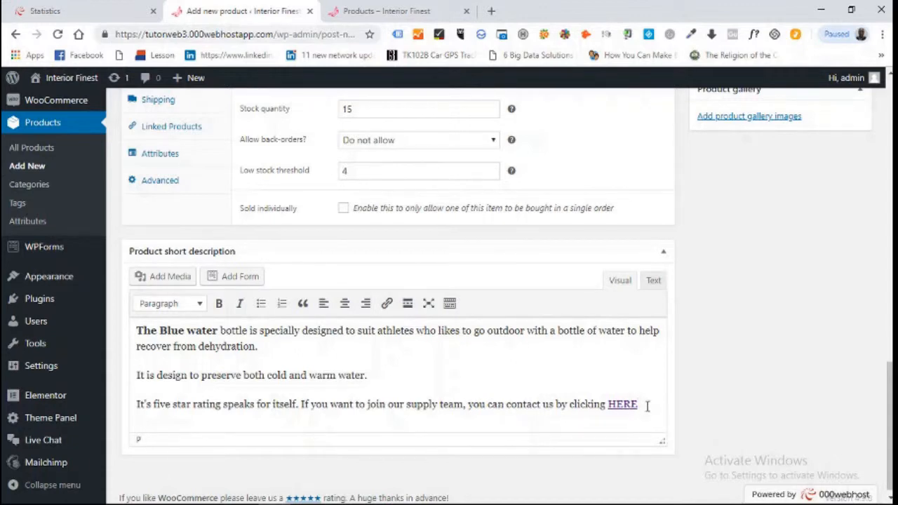
key("BackSpace")
key("BackSpace")
key("BackSpace")
key("BackSpace")
key("BackSpace")
key("BackSpace")
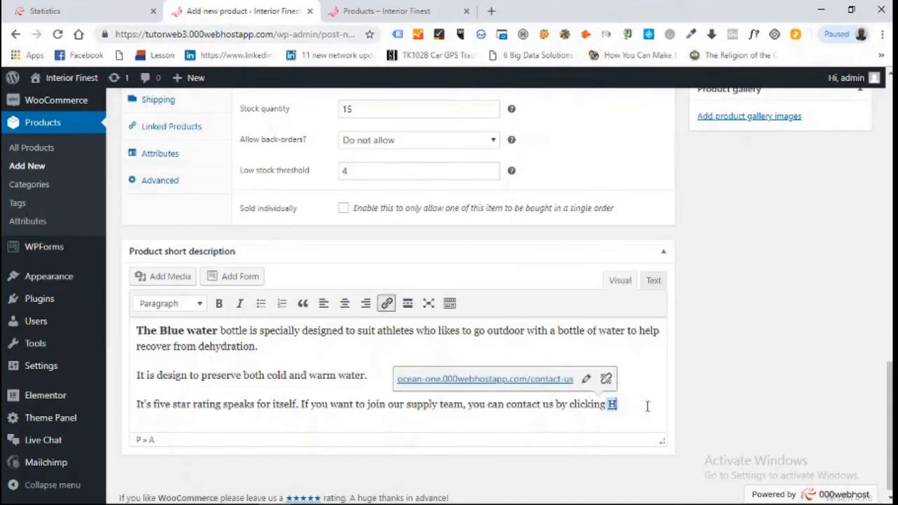
type("g")
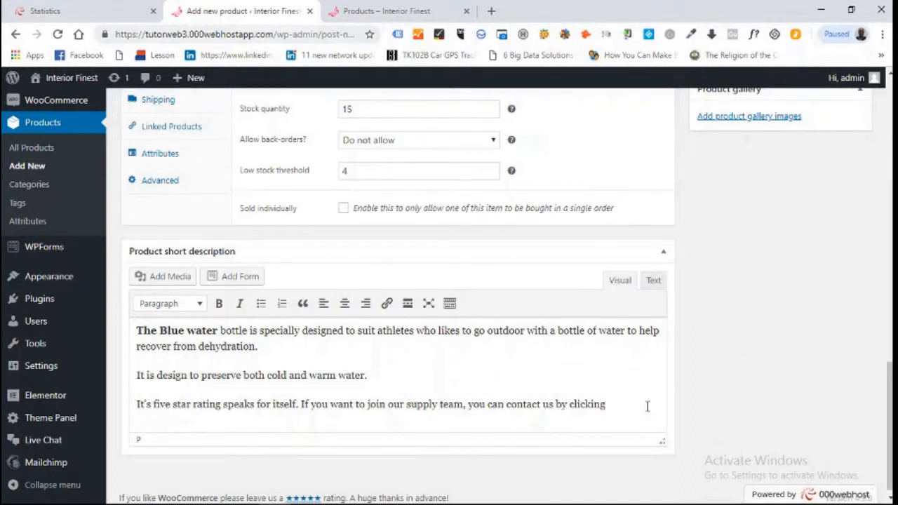
type(" HERE")
Step: Link the word HERE in the short description to the site's Contact Us page
left_click_drag(610, 405, 649, 404)
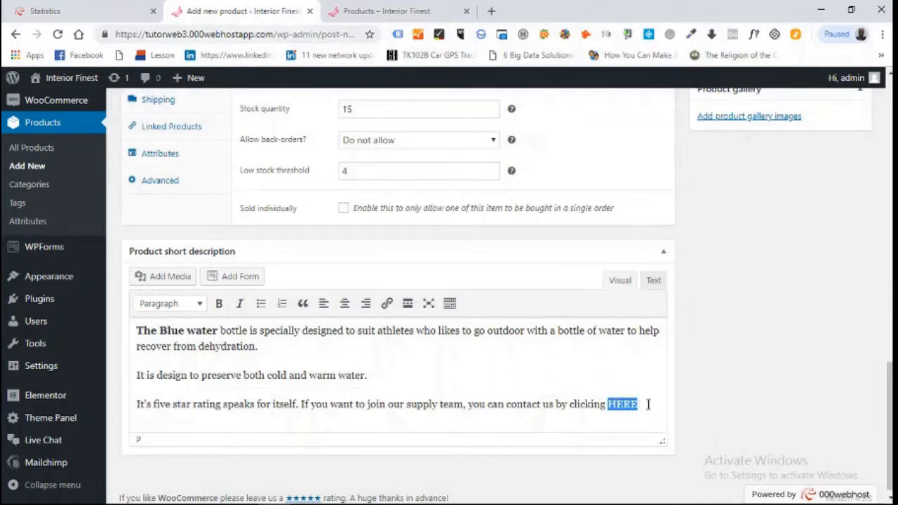
left_click(387, 307)
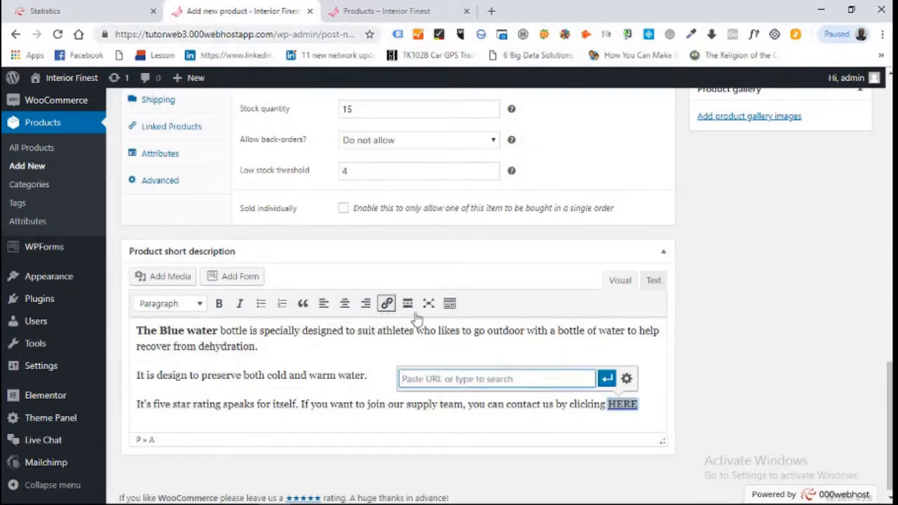
type("cc")
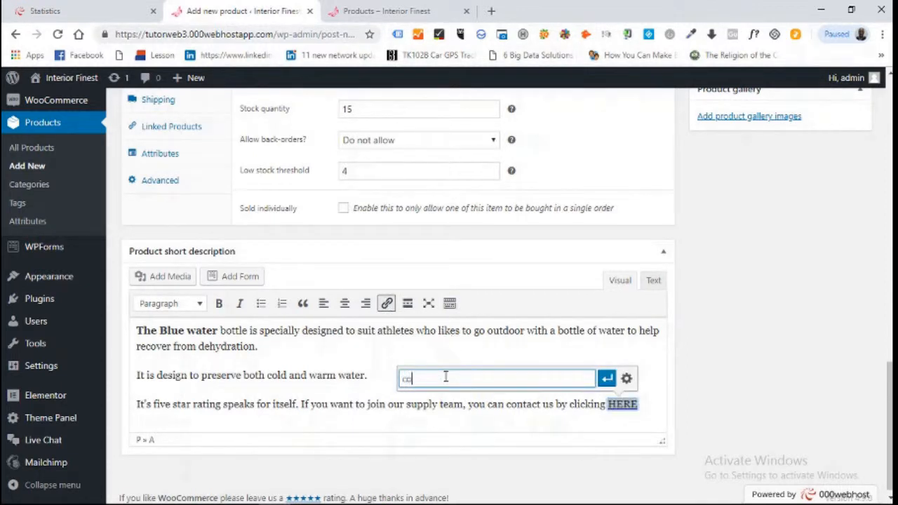
type("ntact")
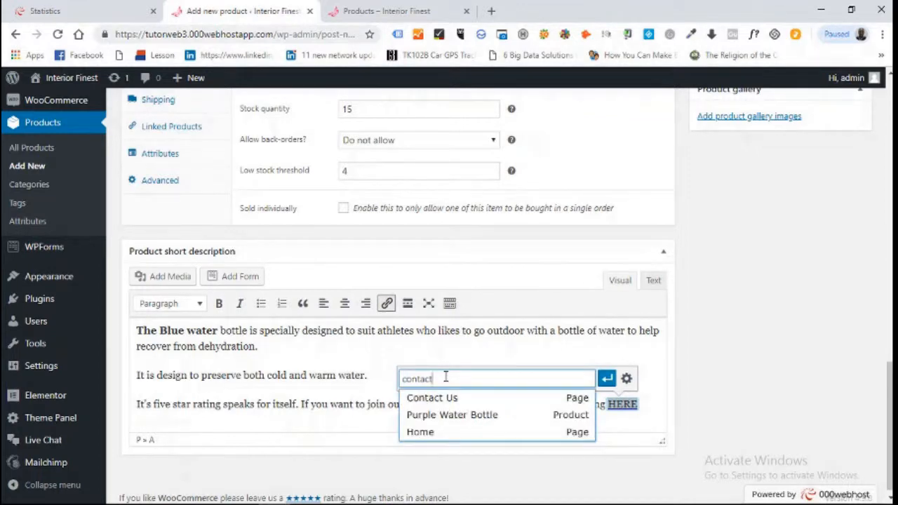
key("Down")
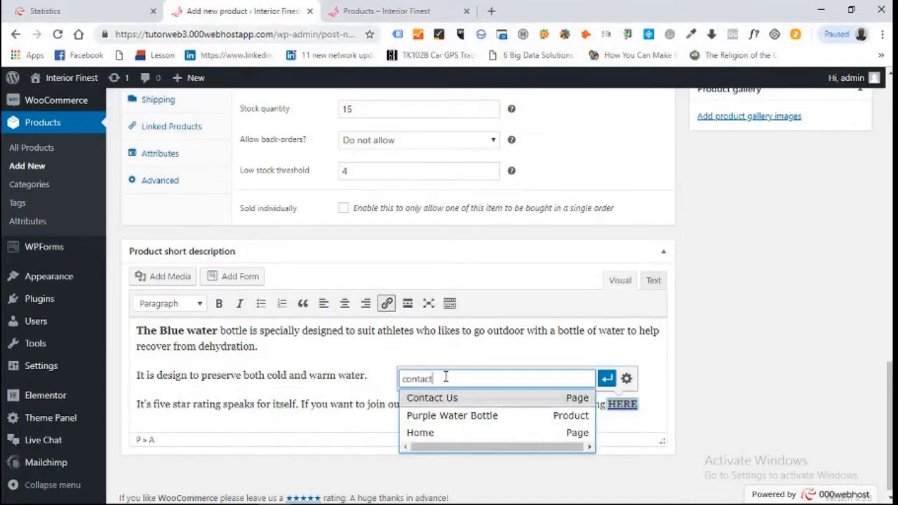
left_click(461, 398)
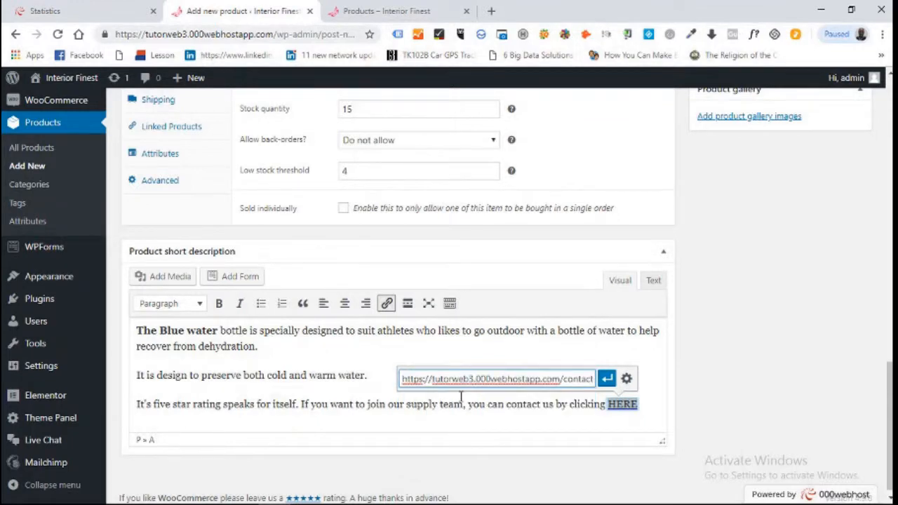
left_click(607, 380)
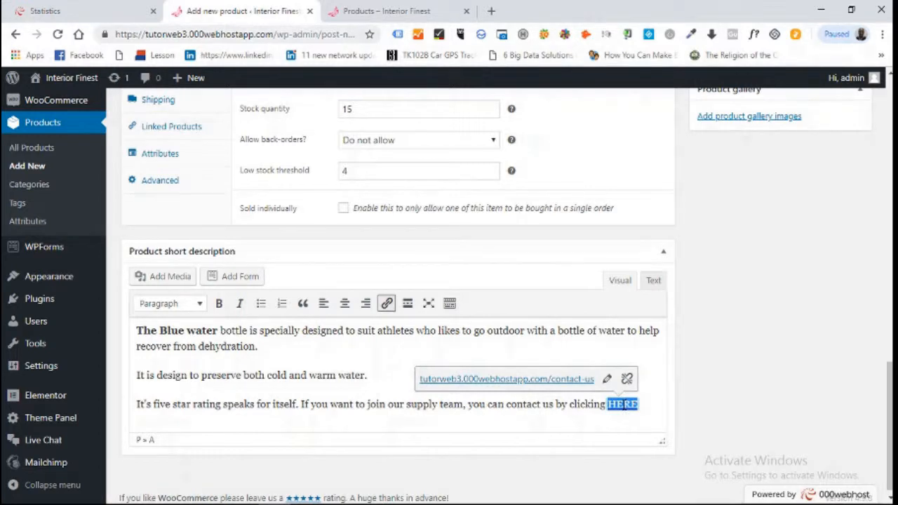
Step: Publish the Blue Water Bottle product and reload the store's shop page to check its listing
left_click_drag(890, 393, 890, 154)
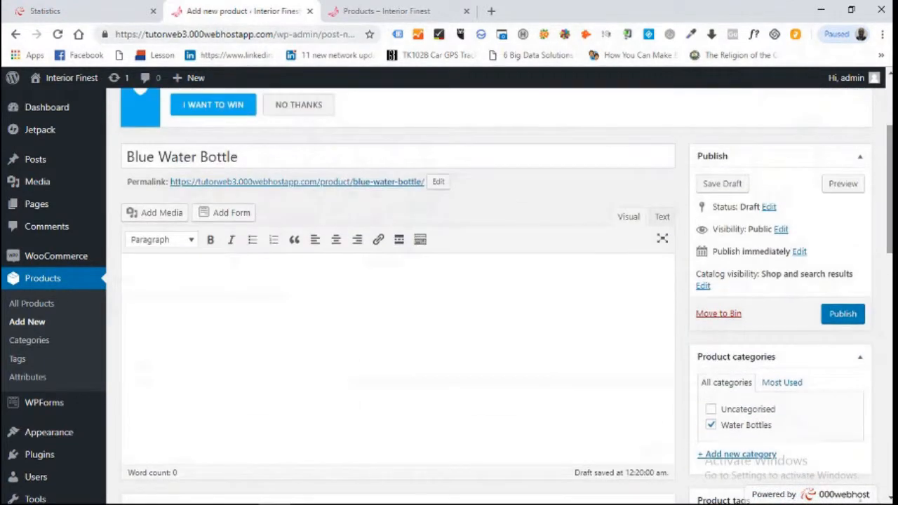
left_click(837, 316)
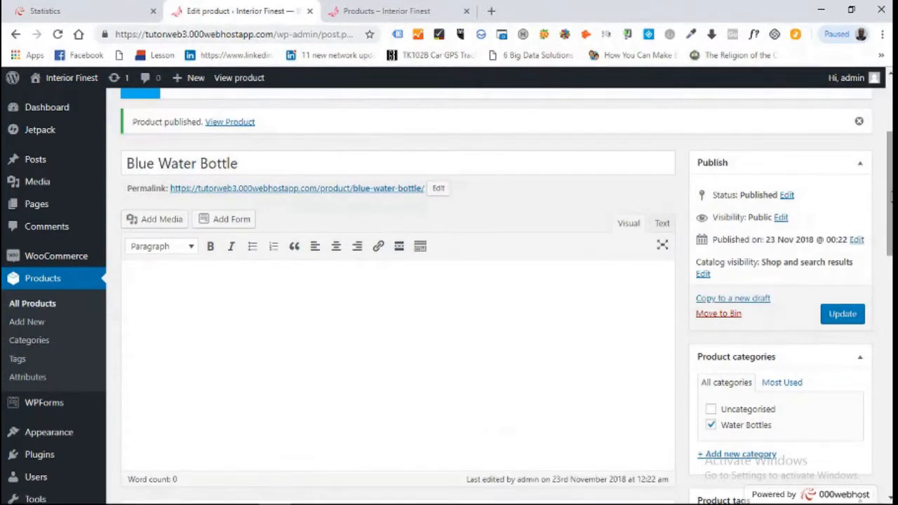
left_click(388, 11)
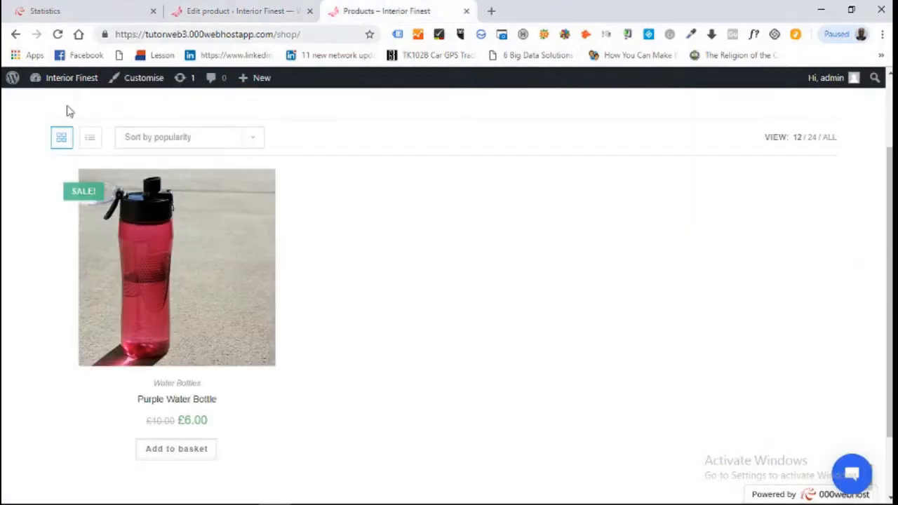
left_click(58, 34)
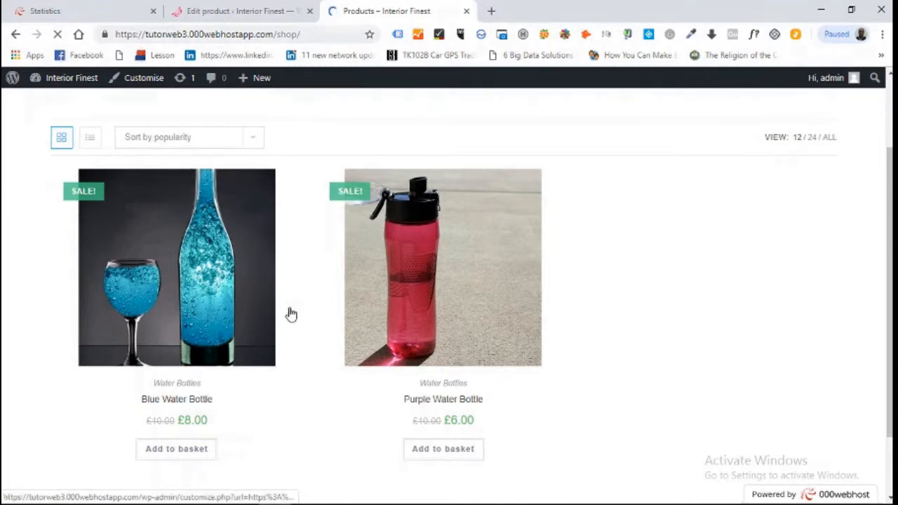
scroll(680, 269, "down", 2)
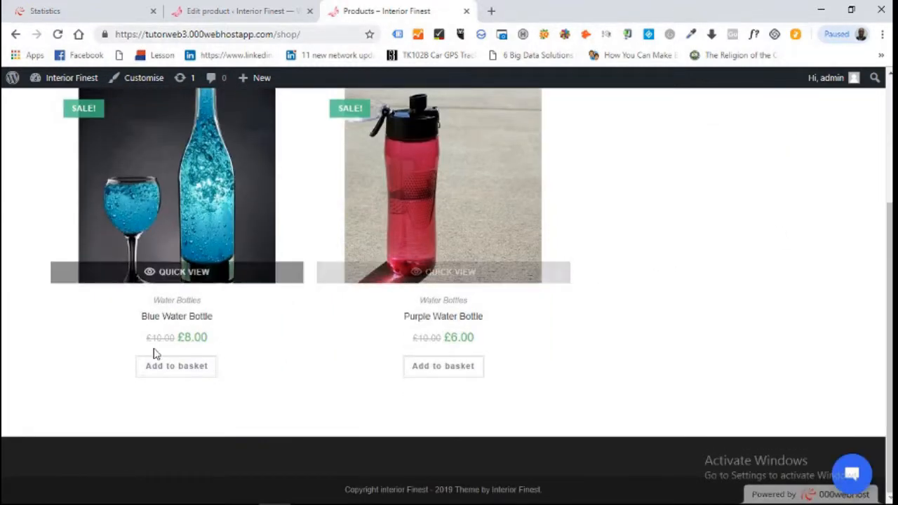
Step: Add one Blue Water Bottle to the basket from the shop page and show the basket preview
left_click(171, 367)
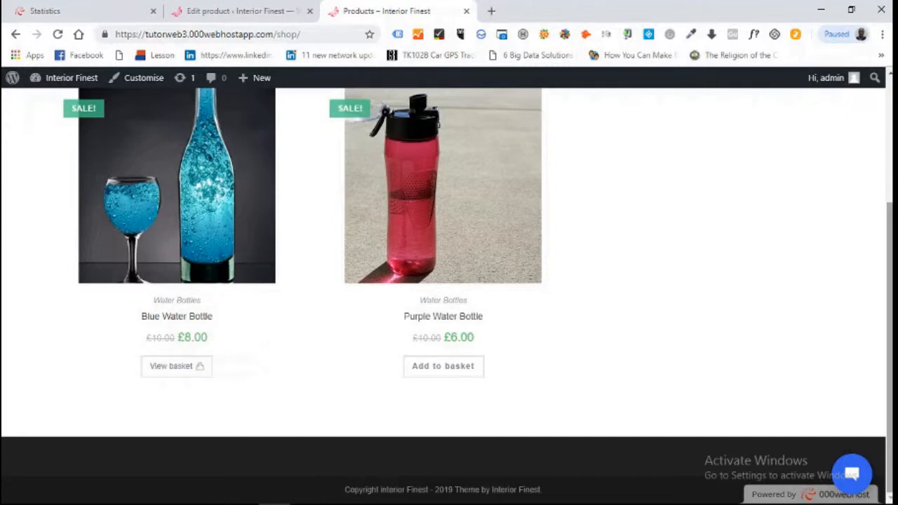
scroll(818, 141, "up", 3)
mouse_move(827, 121)
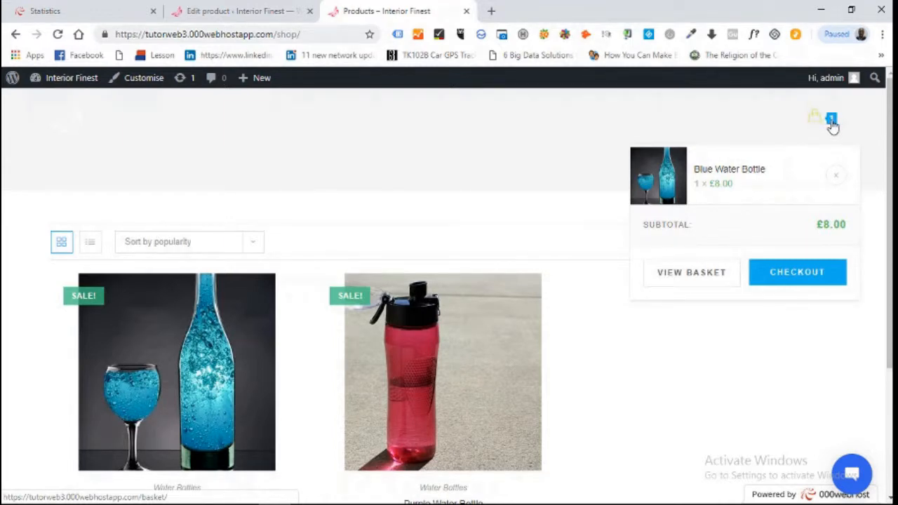
Step: Proceed to checkout with the Blue Water Bottle and review the billing form and order summary
left_click(784, 282)
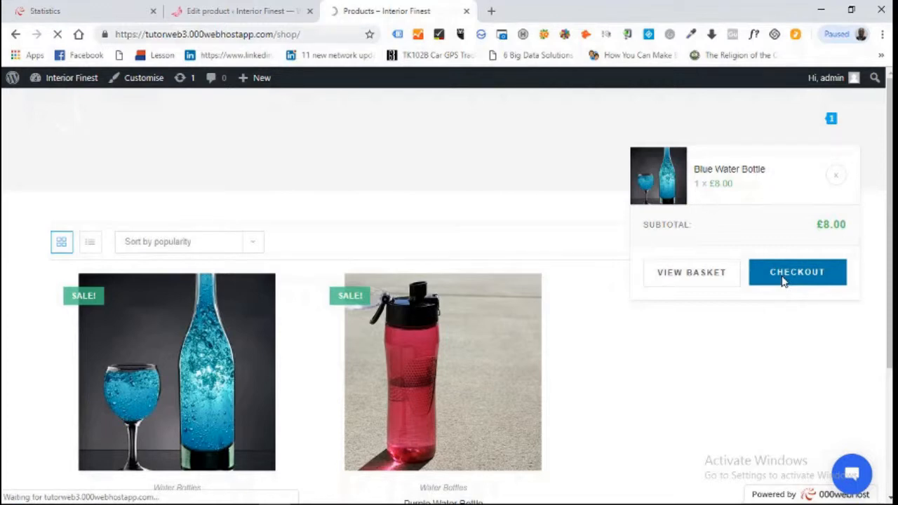
scroll(784, 281, "down", 3)
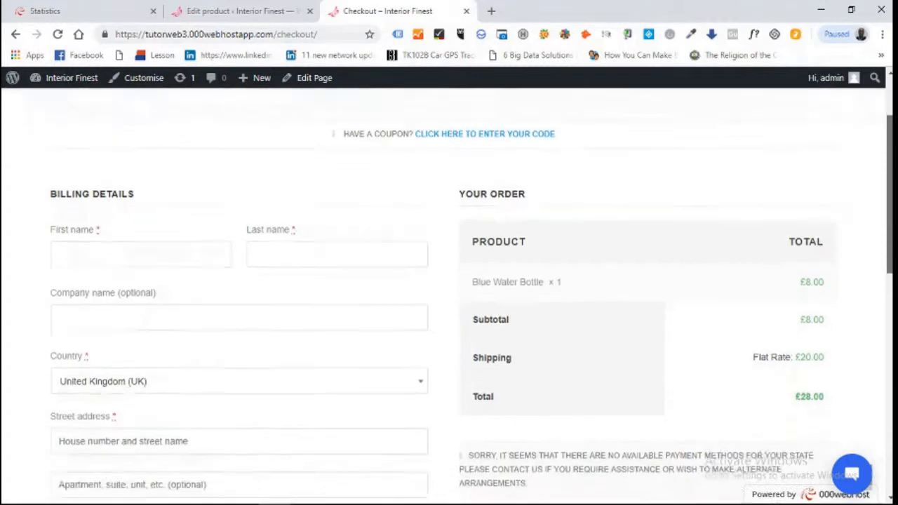
scroll(449, 295, "down", 3)
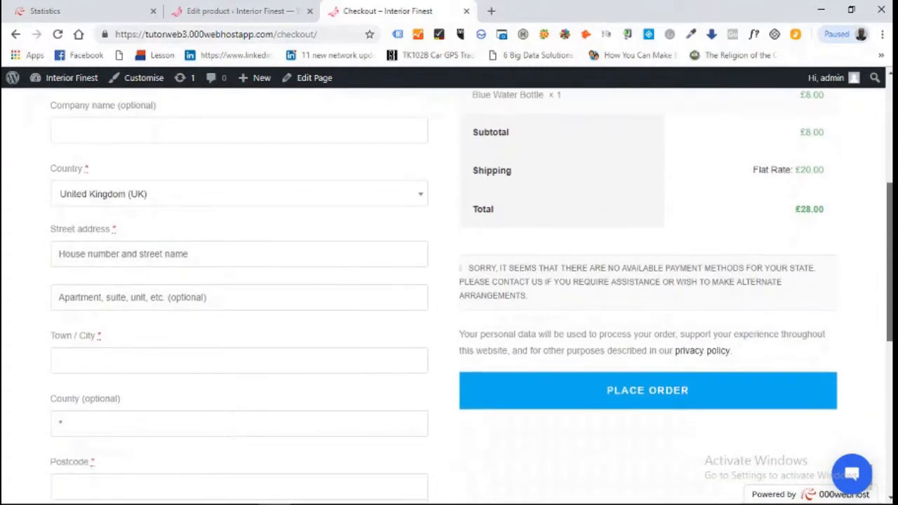
scroll(449, 295, "down", 3)
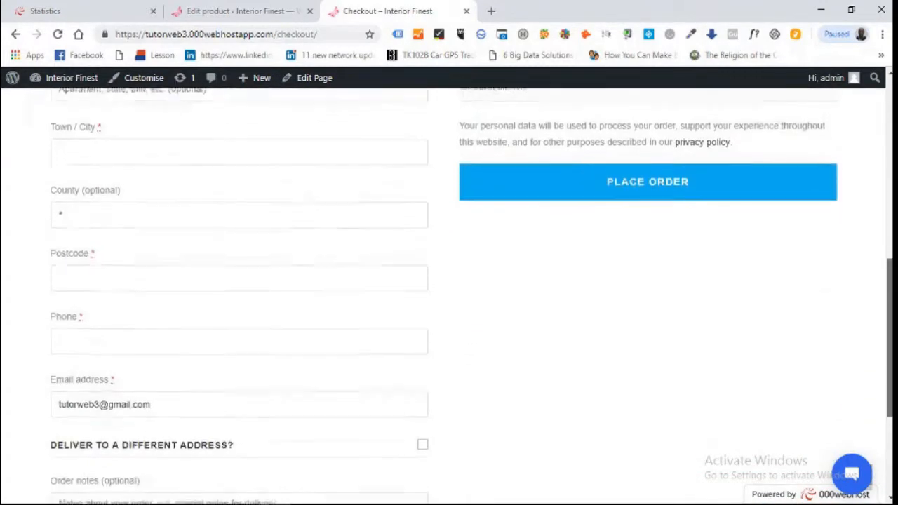
scroll(449, 295, "down", 1)
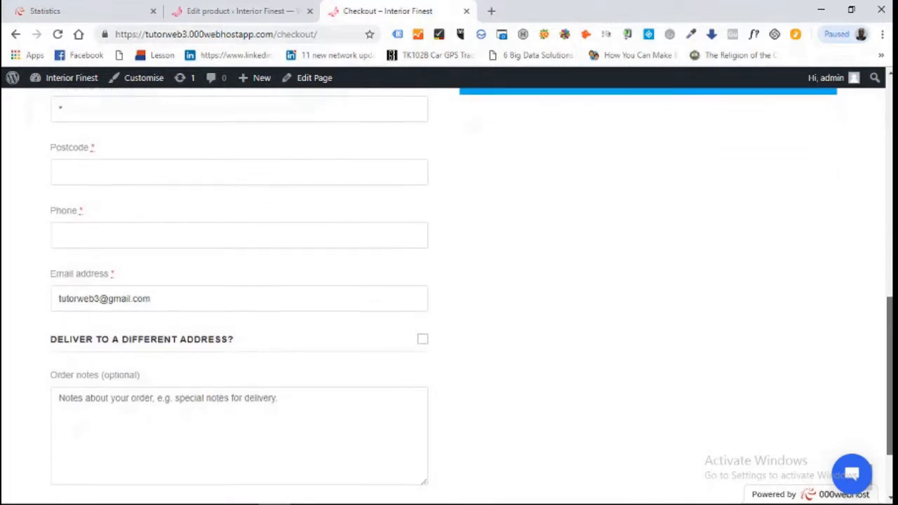
scroll(449, 295, "up", 8)
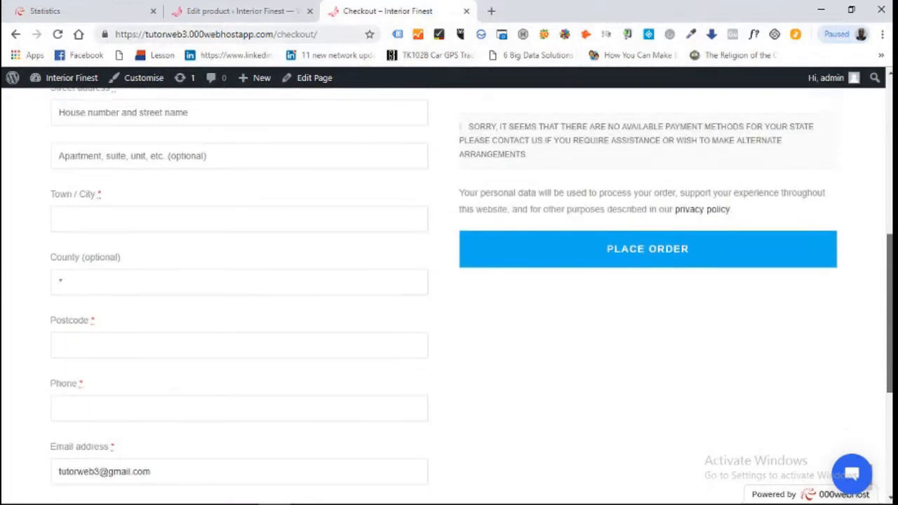
scroll(569, 333, "down", 1)
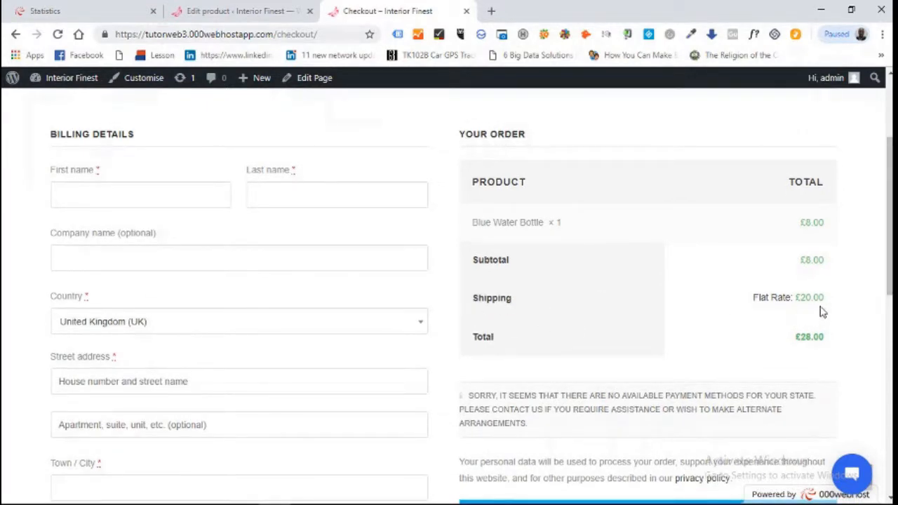
scroll(820, 314, "up", 2)
scroll(449, 316, "up", 1)
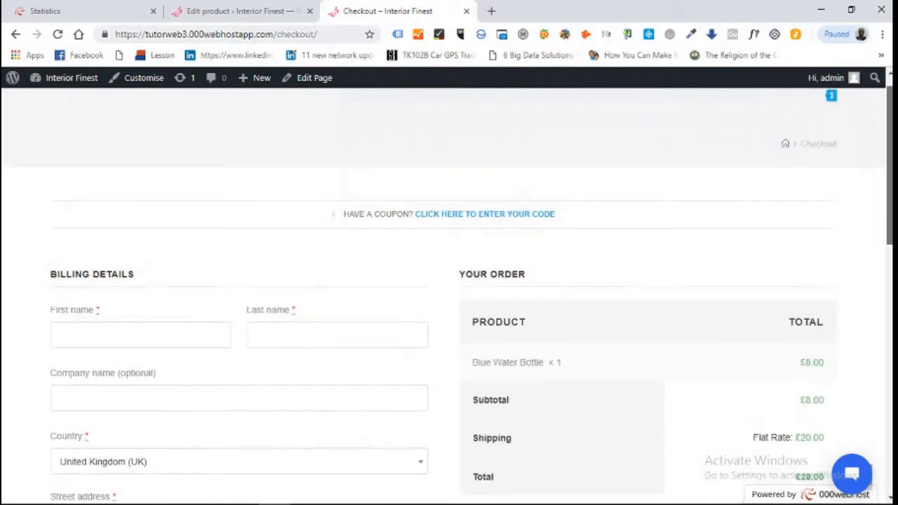
scroll(449, 316, "down", 2)
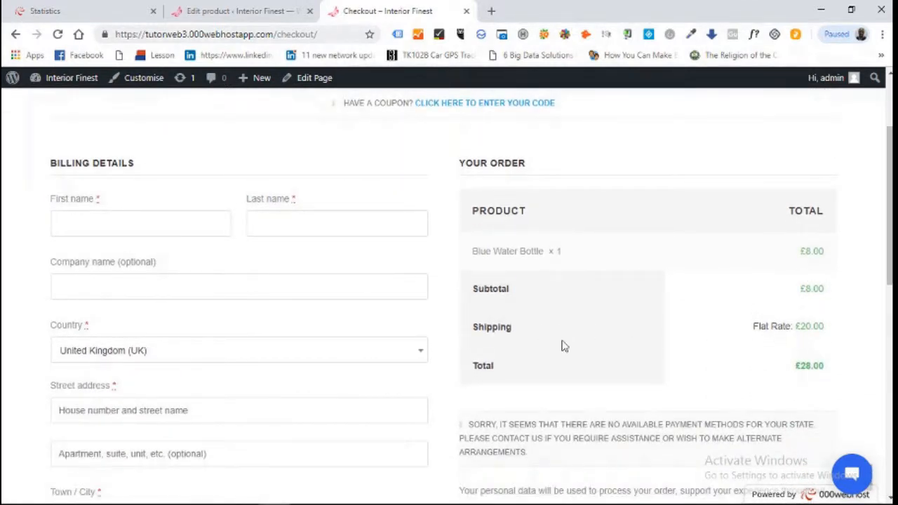
Step: Try to place the order with the billing details left blank, and check the checkout's field validation and coupon code option
left_click_drag(890, 204, 890, 258)
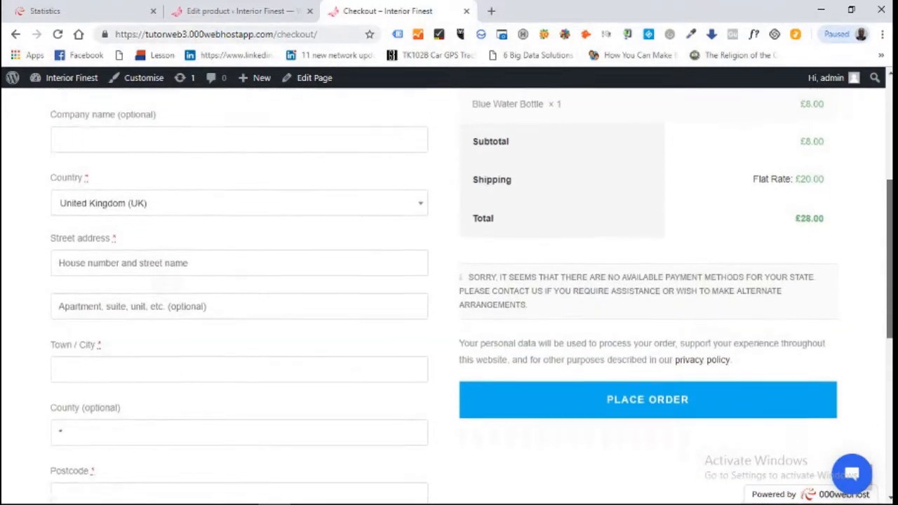
left_click(622, 410)
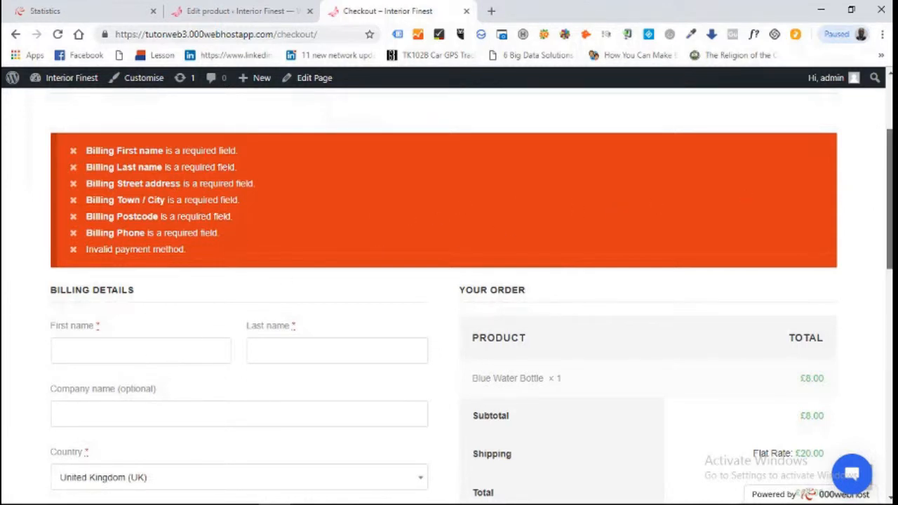
scroll(890, 196, "up", 1)
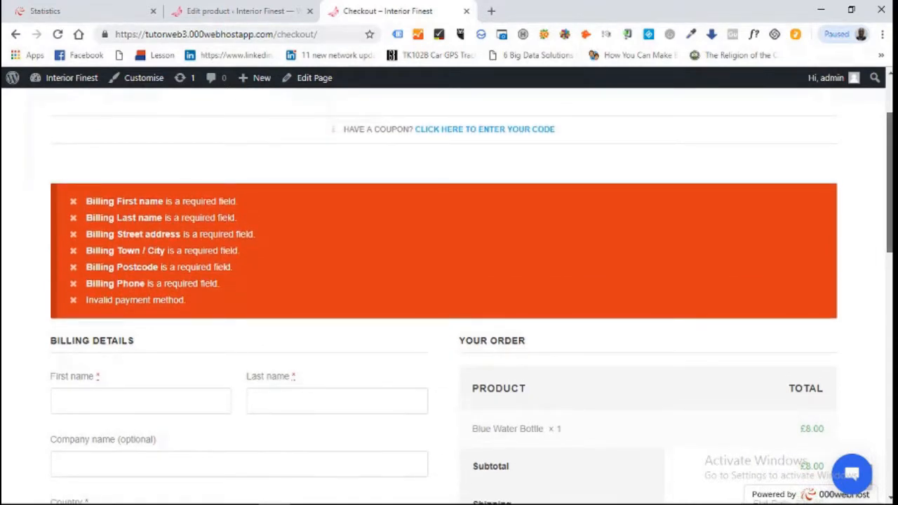
scroll(450, 295, "down", 6)
scroll(449, 295, "up", 5)
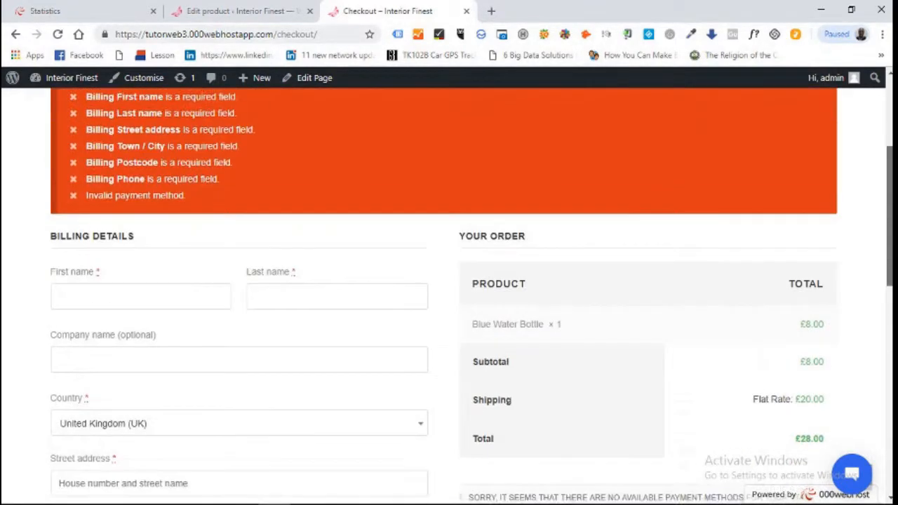
scroll(449, 295, "up", 4)
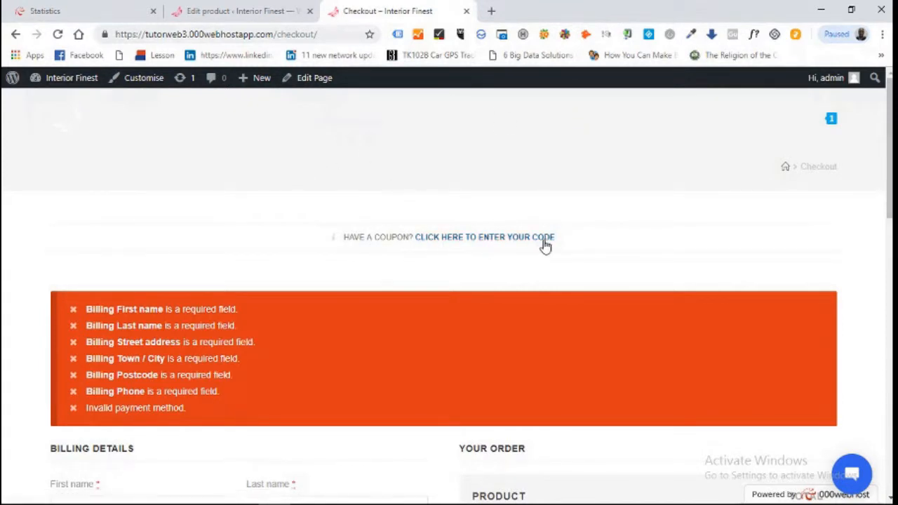
left_click(506, 242)
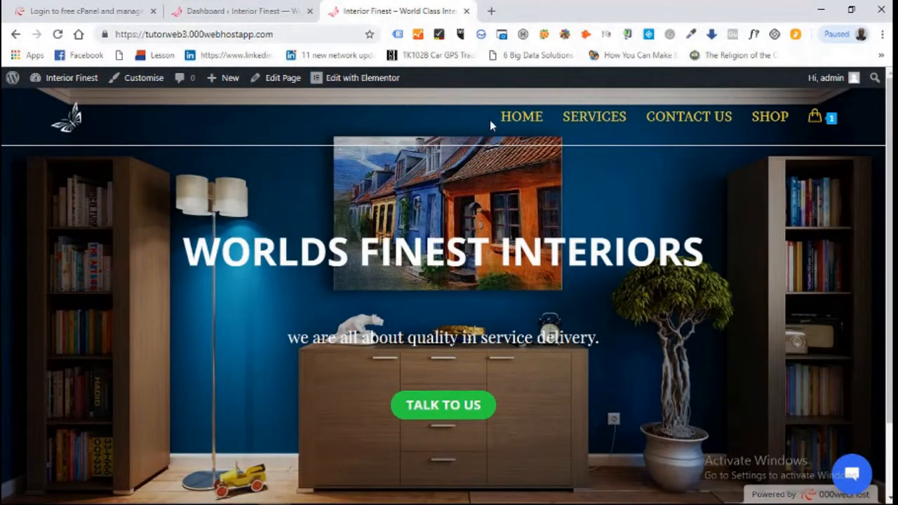
left_click_drag(890, 115, 892, 89)
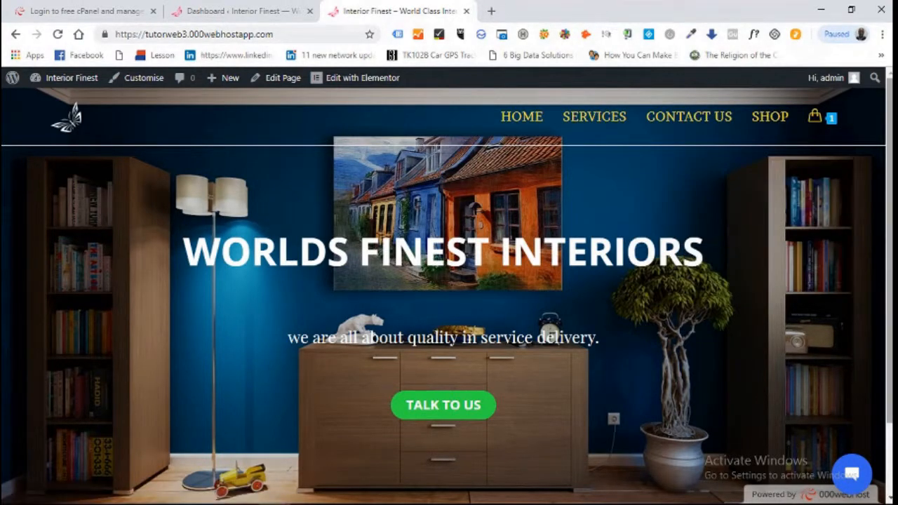
scroll(506, 211, "down", 2)
scroll(520, 200, "up", 2)
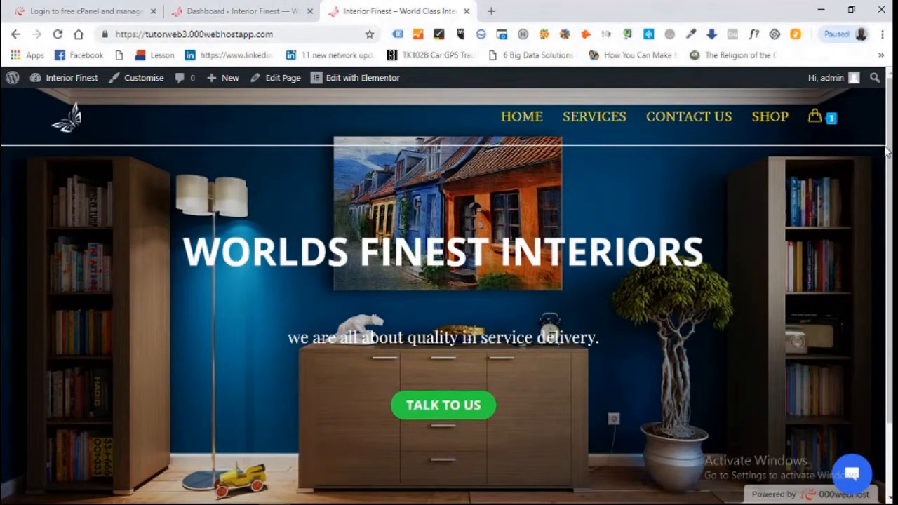
scroll(889, 151, "down", 2)
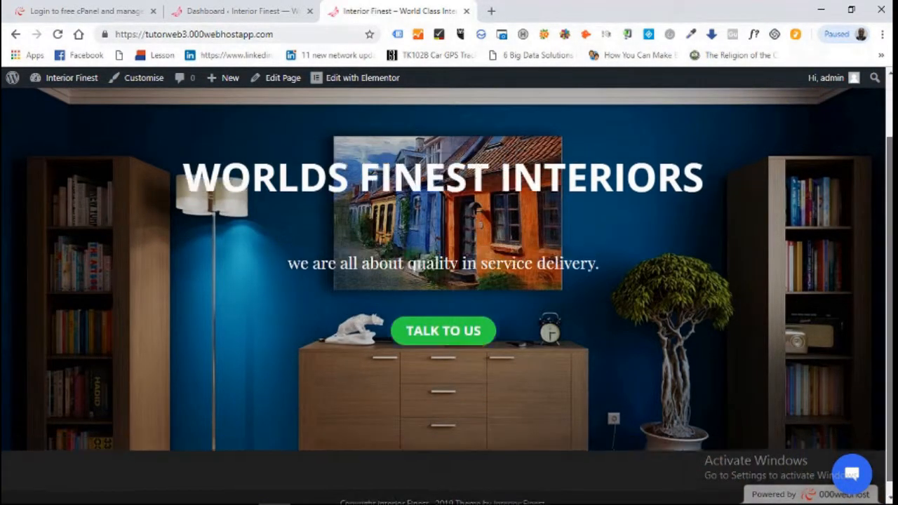
scroll(890, 151, "up", 2)
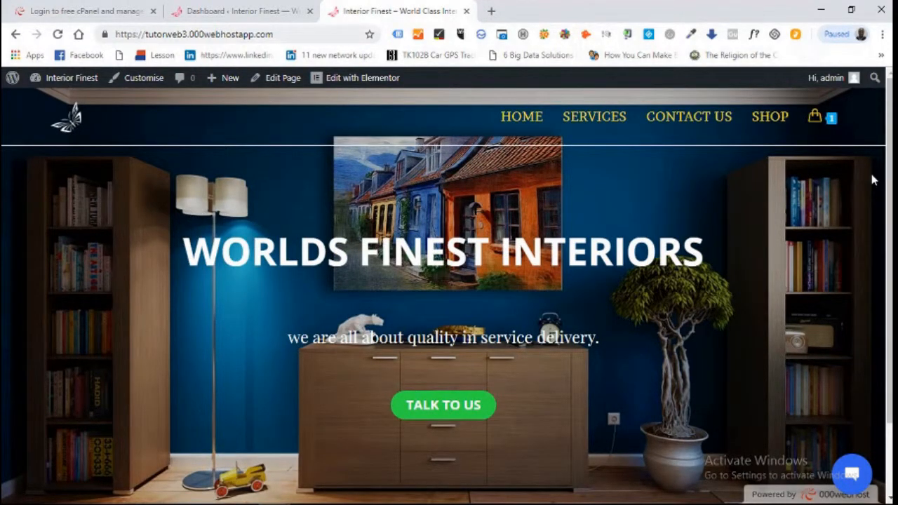
scroll(889, 175, "down", 1)
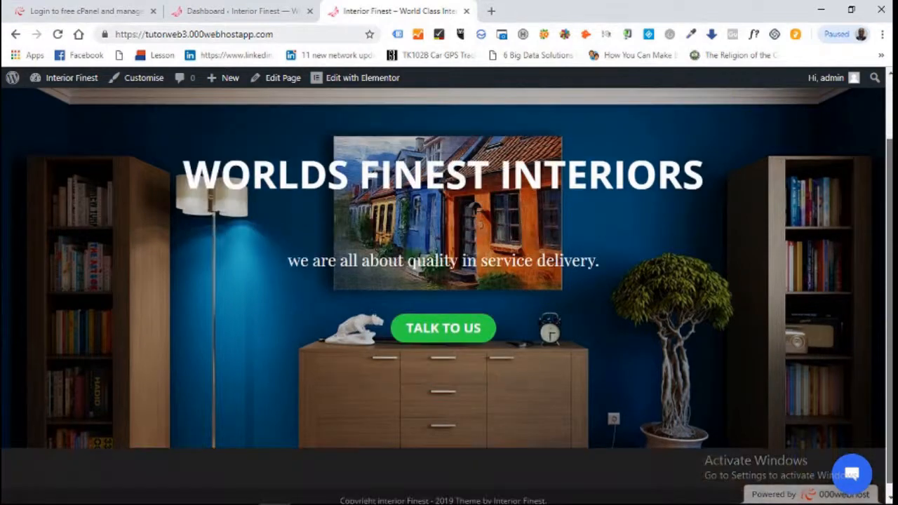
scroll(889, 175, "up", 1)
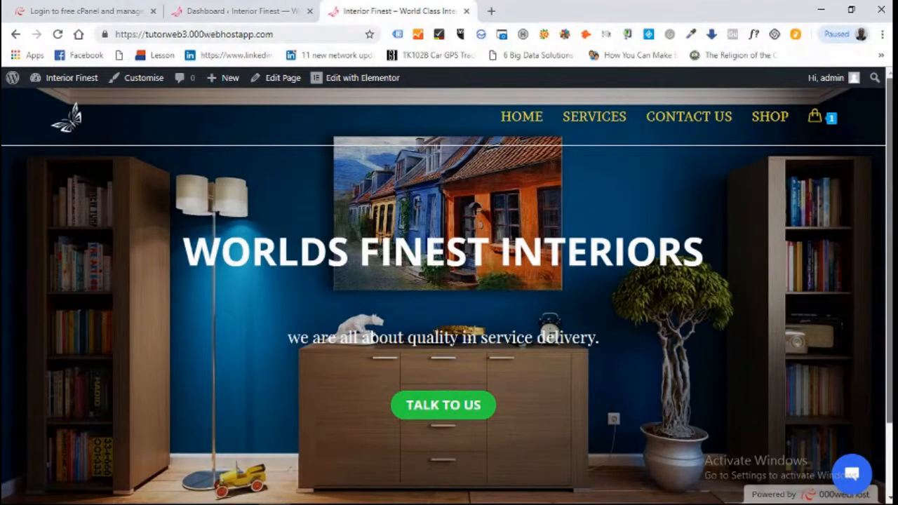
scroll(450, 281, "down", 2)
scroll(449, 281, "up", 2)
scroll(449, 281, "down", 2)
scroll(450, 281, "up", 2)
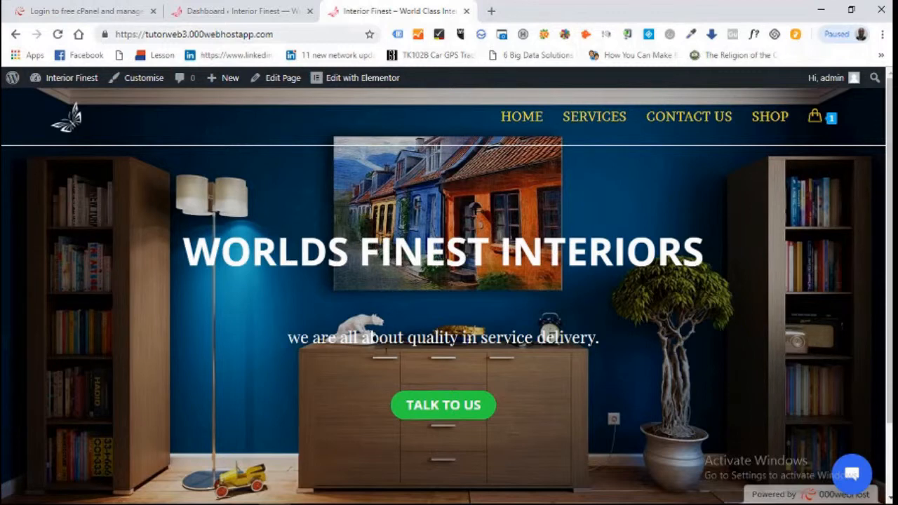
mouse_move(344, 503)
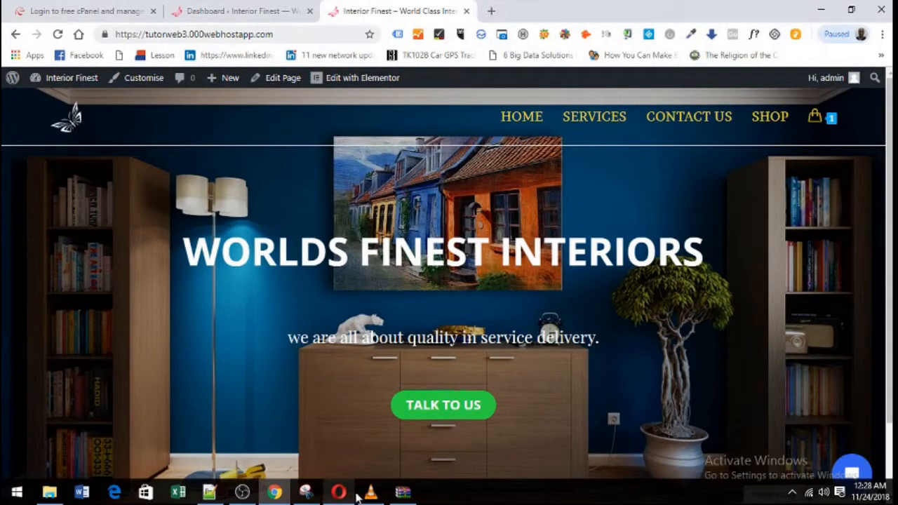